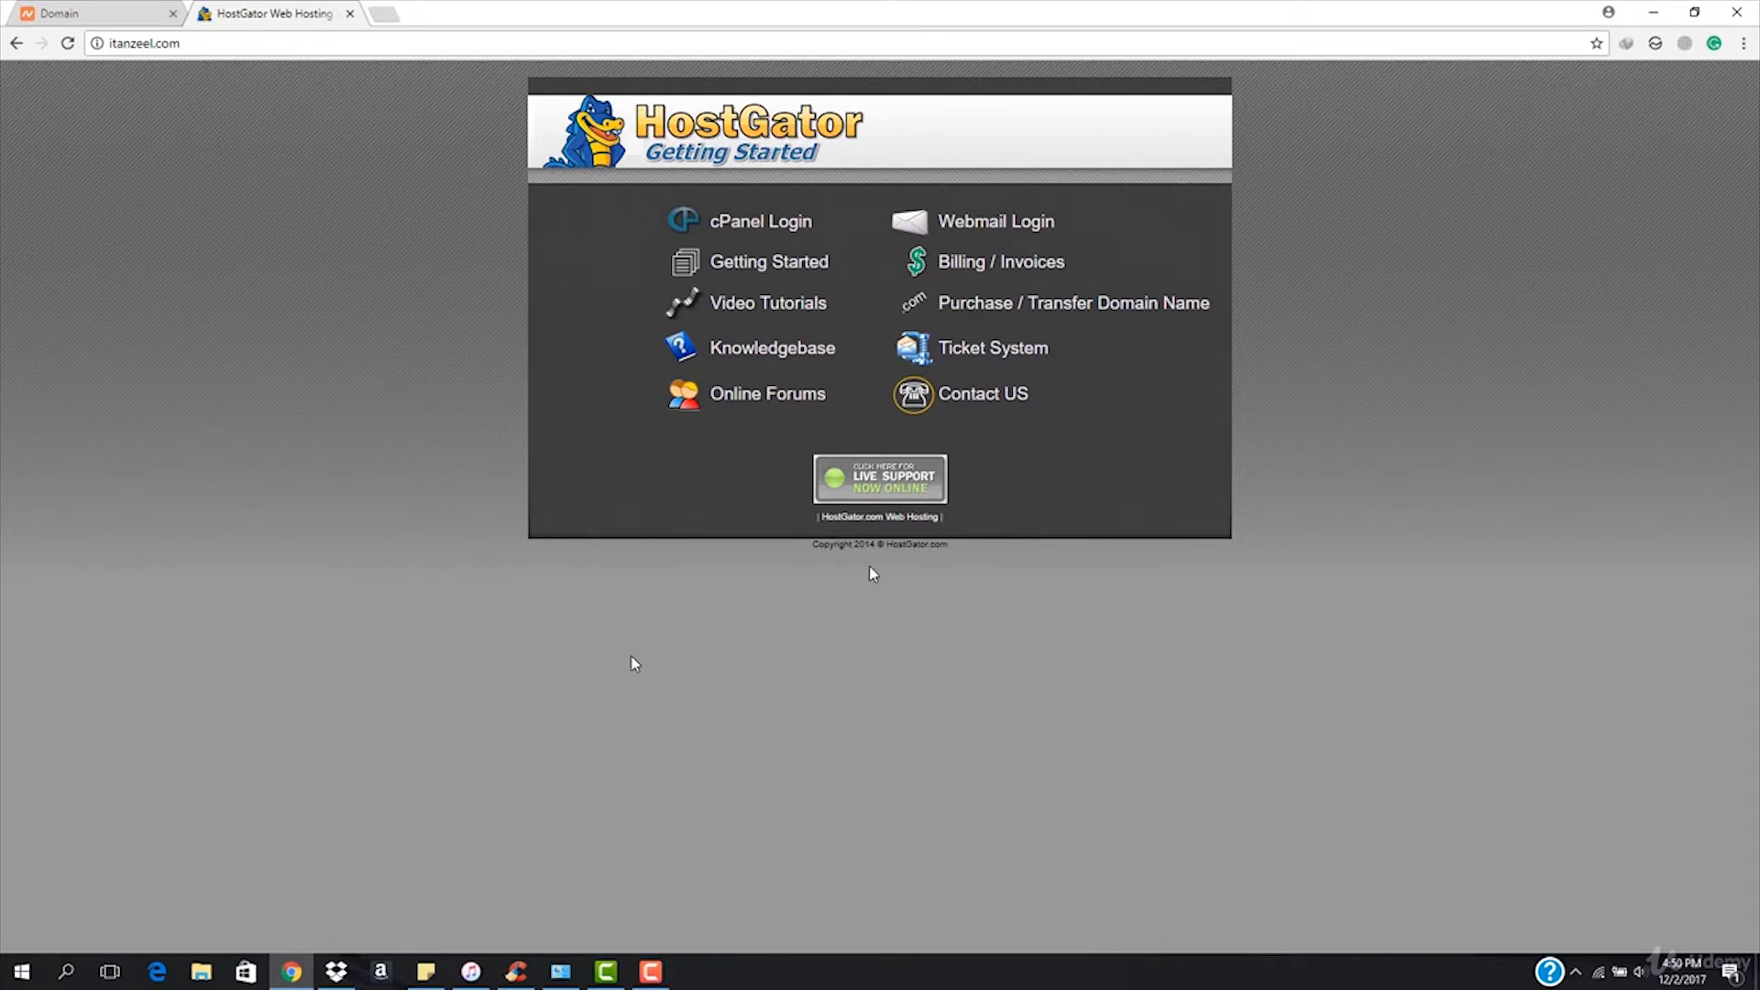
# Load itanzeel.com/cpanel to reach the cPanel login page, then open a new browser tab.
pyautogui.moveTo(822, 544); pyautogui.dragTo(1013, 554)
pyautogui.click(1013, 555)
pyautogui.click(292, 47)
pyautogui.click(364, 48)
pyautogui.write('/cpanel')
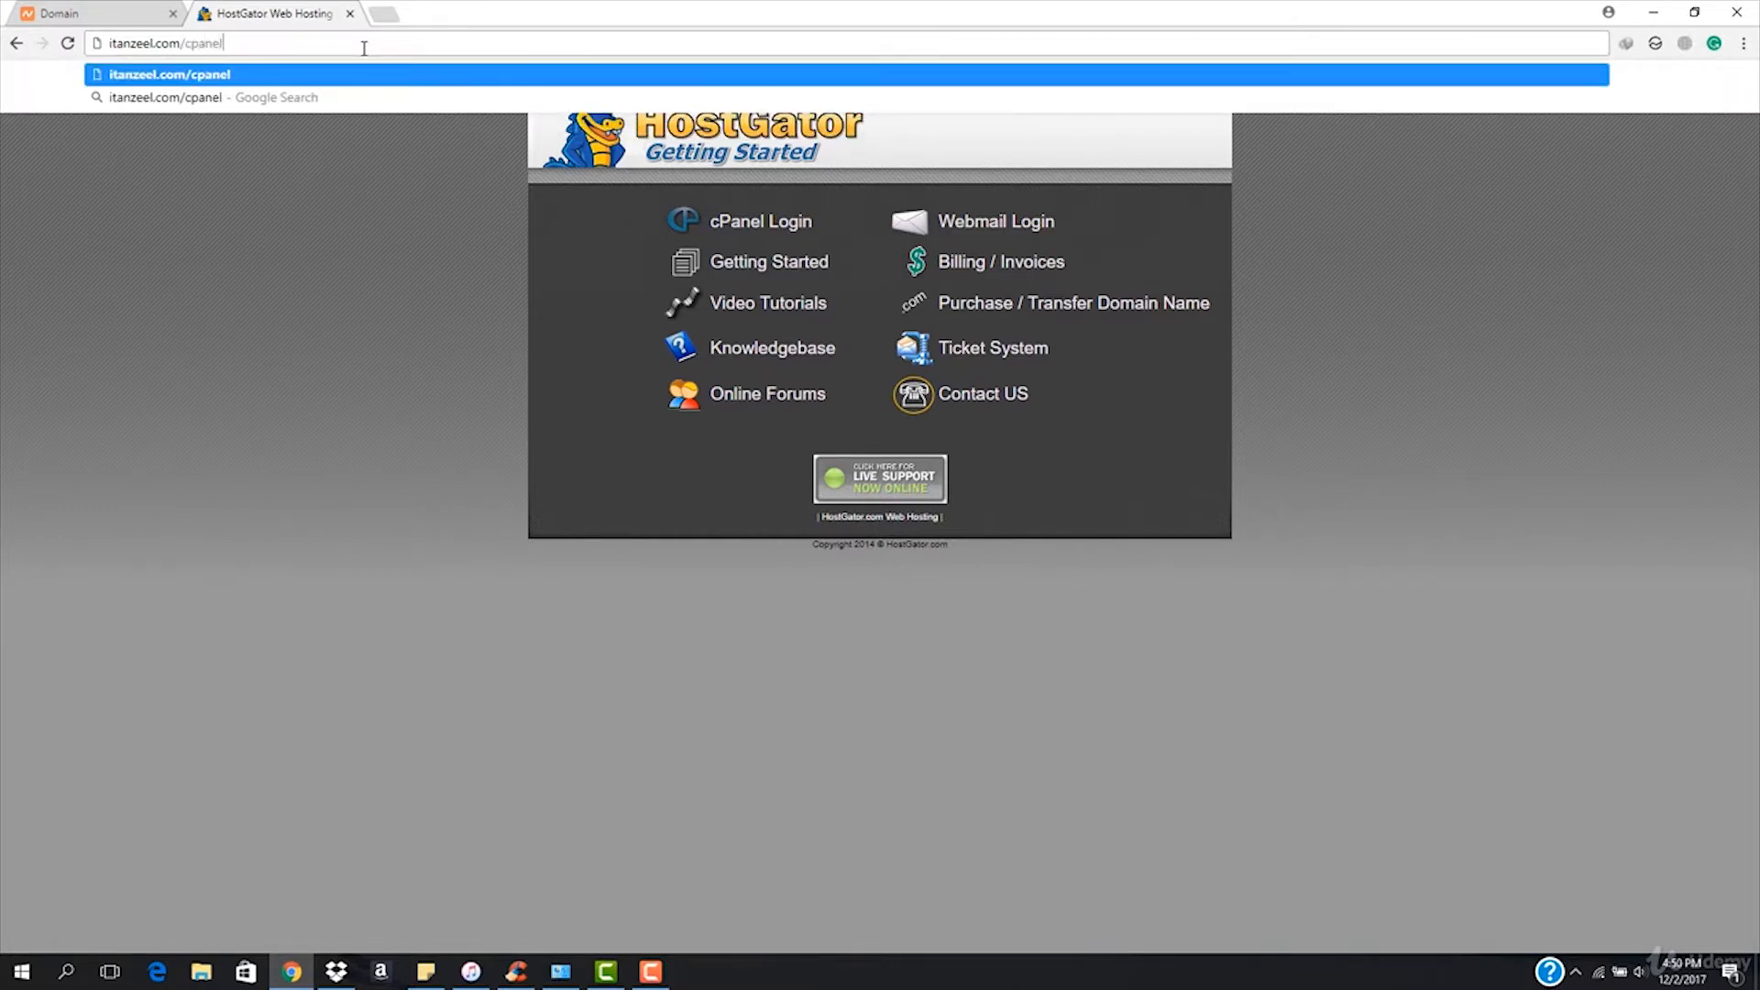
pyautogui.press('Return')
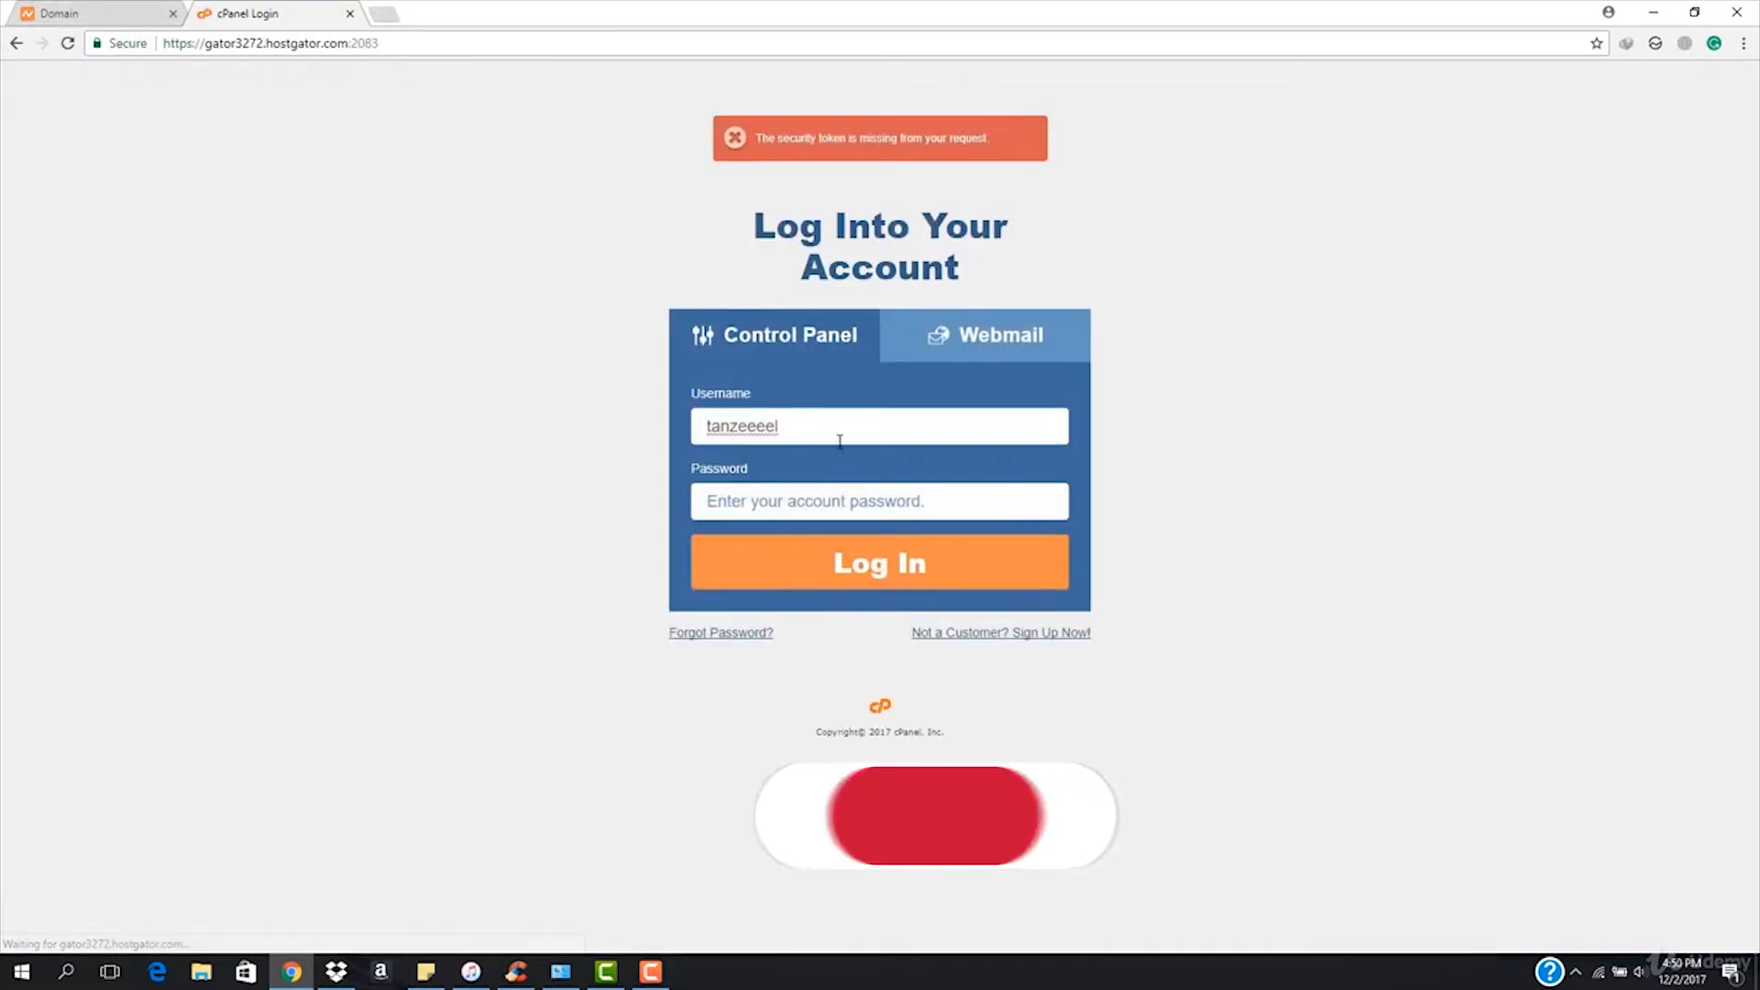
pyautogui.click(832, 427)
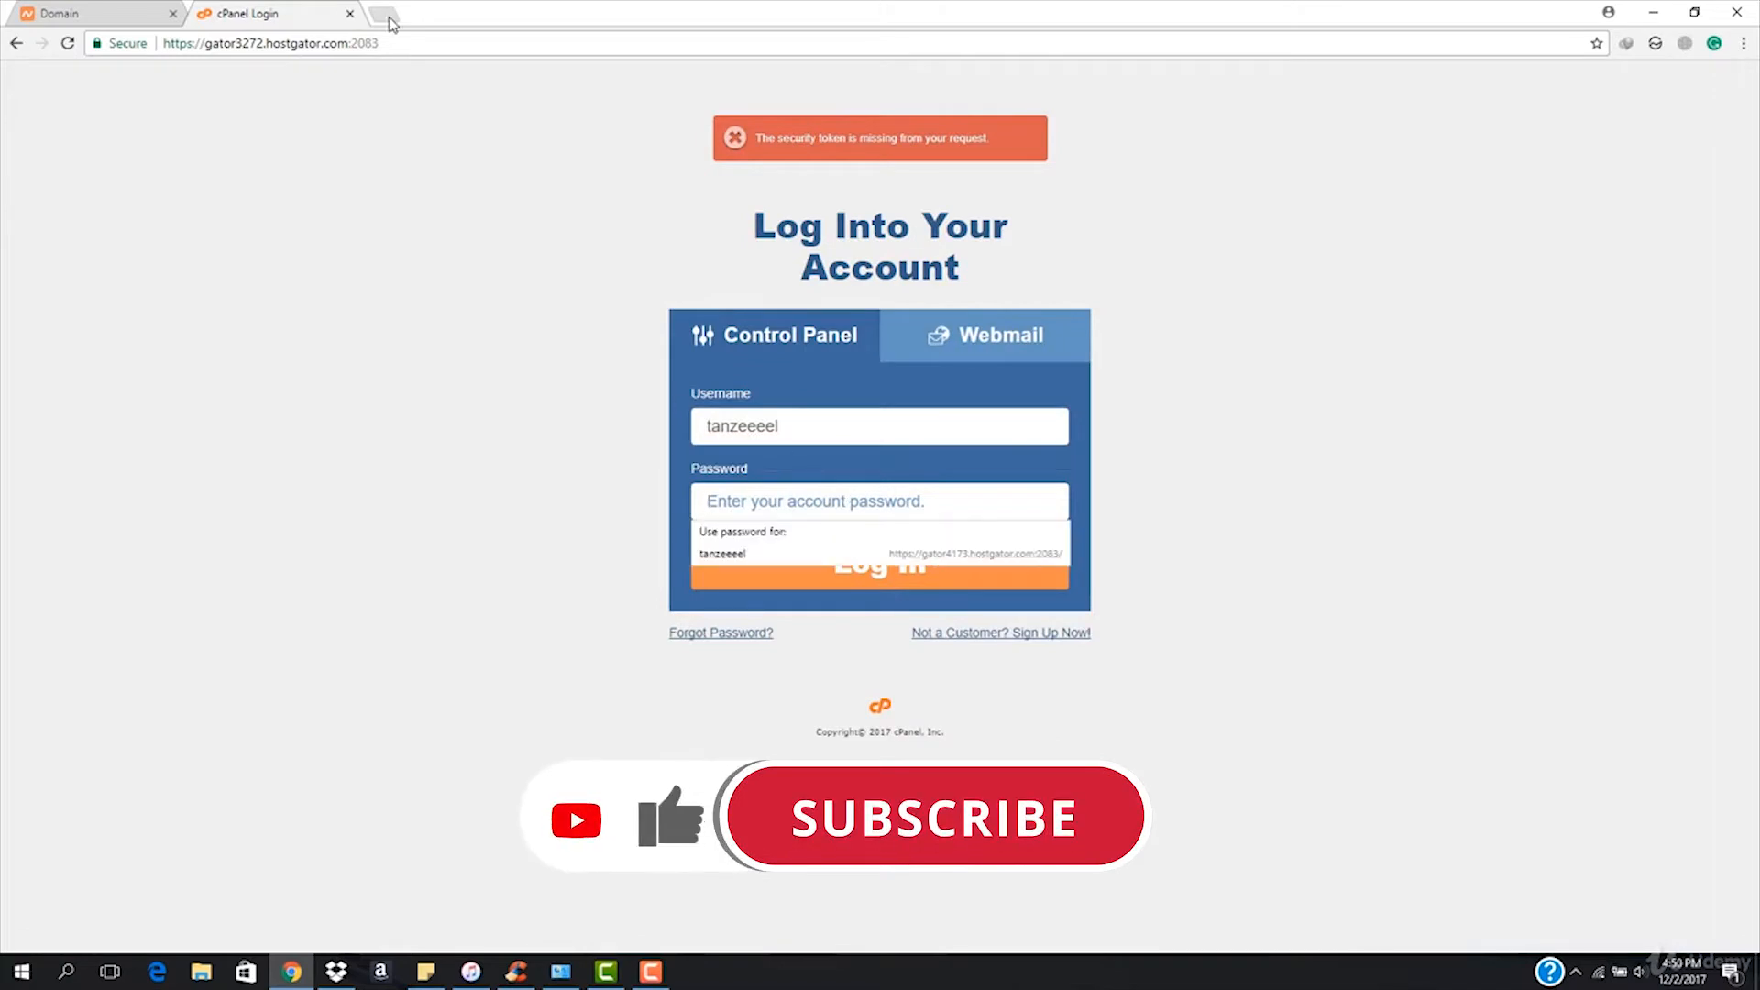
pyautogui.click(384, 13)
# On outlook.com, open HostGator's 'Your Account Info' email under Other and select the cPanel password.
pyautogui.write('outlook.com')
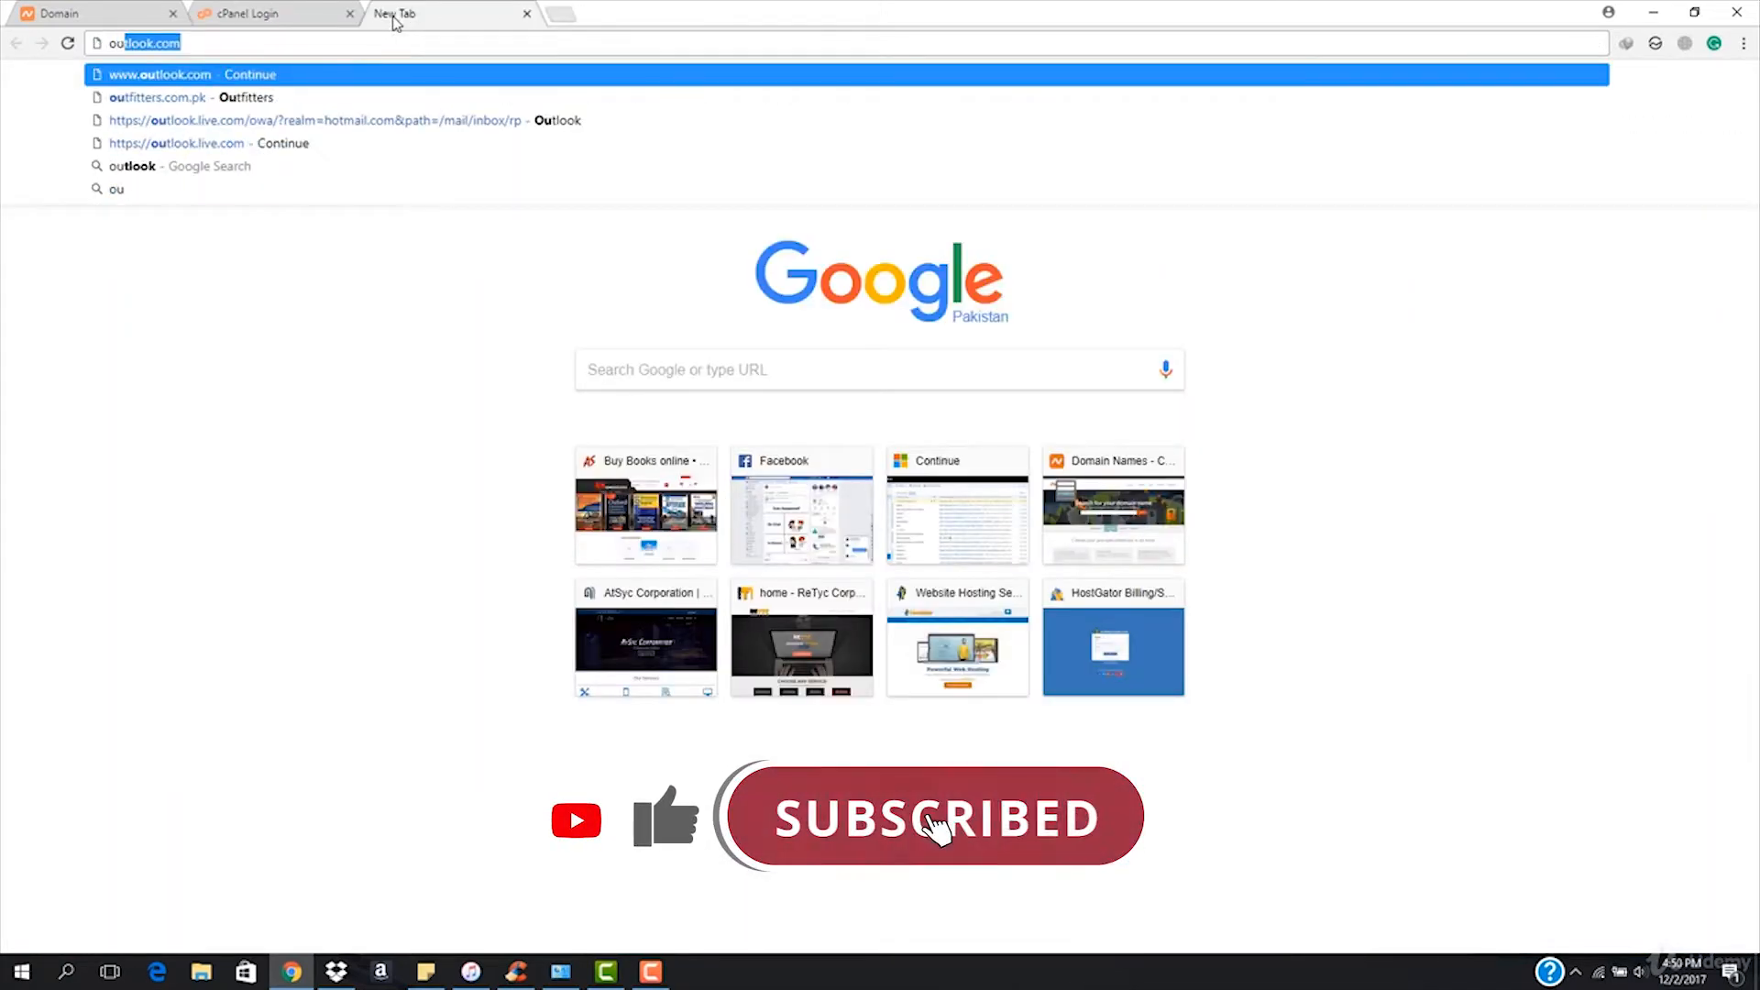
pyautogui.press('Return')
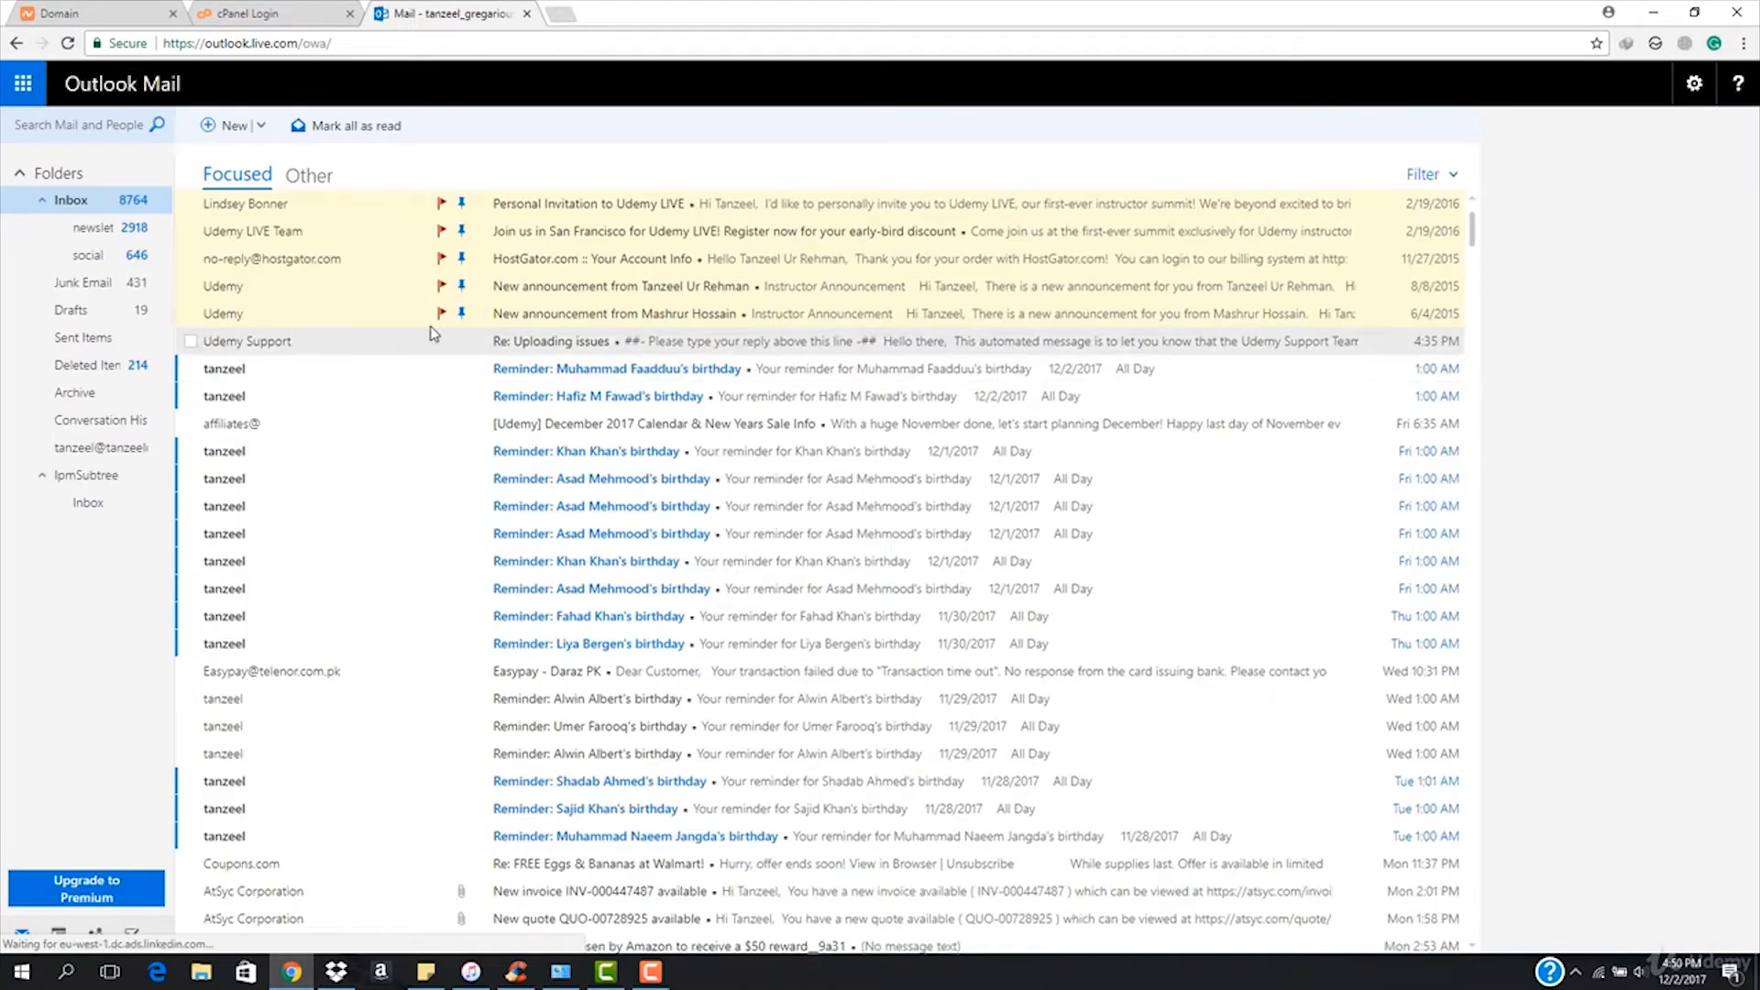
pyautogui.click(311, 177)
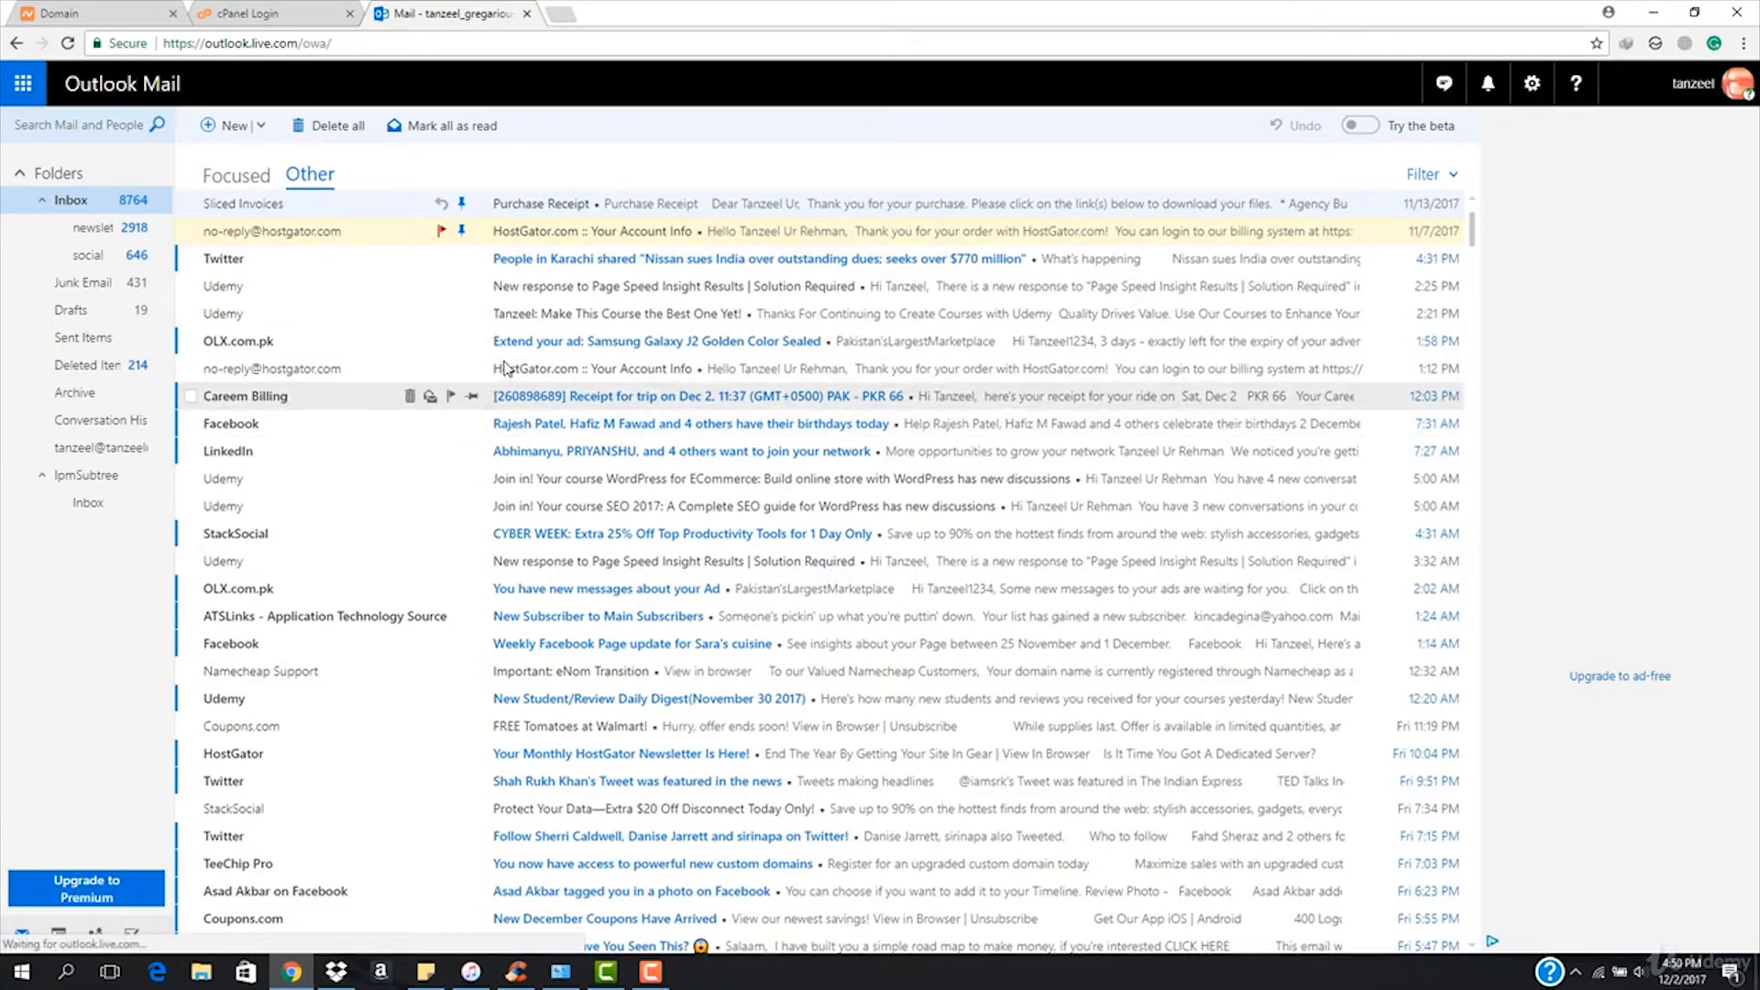
pyautogui.click(605, 369)
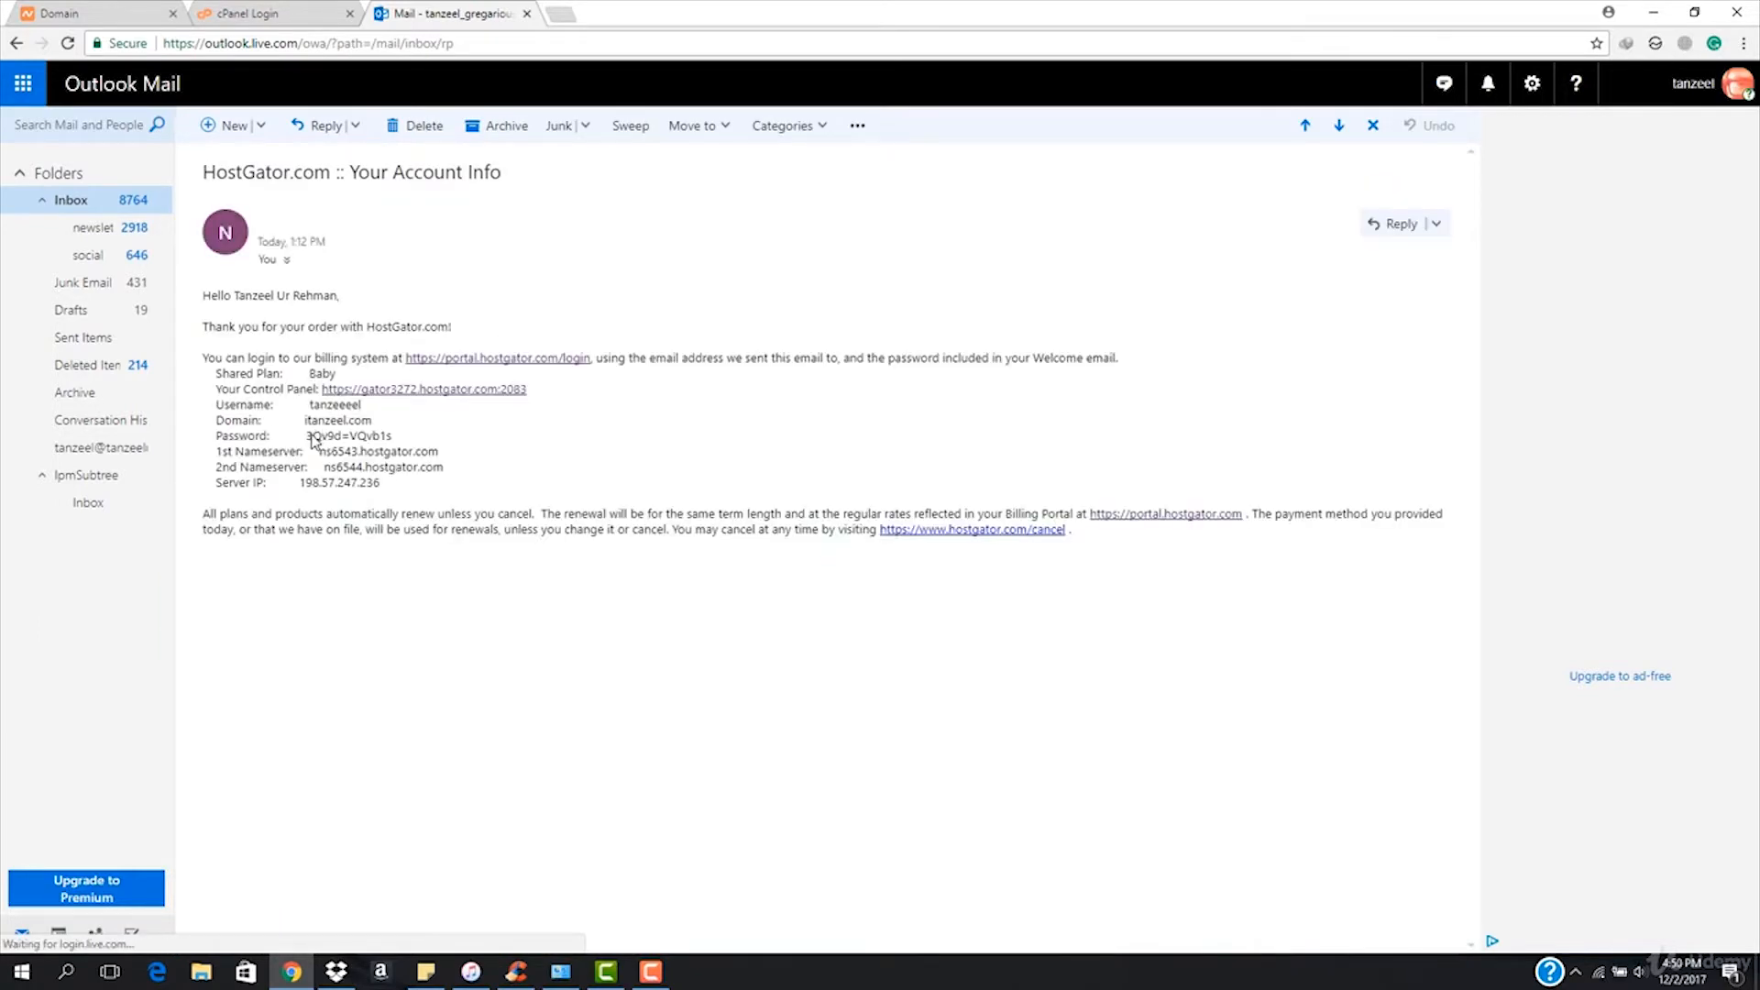
pyautogui.moveTo(311, 436); pyautogui.dragTo(400, 440)
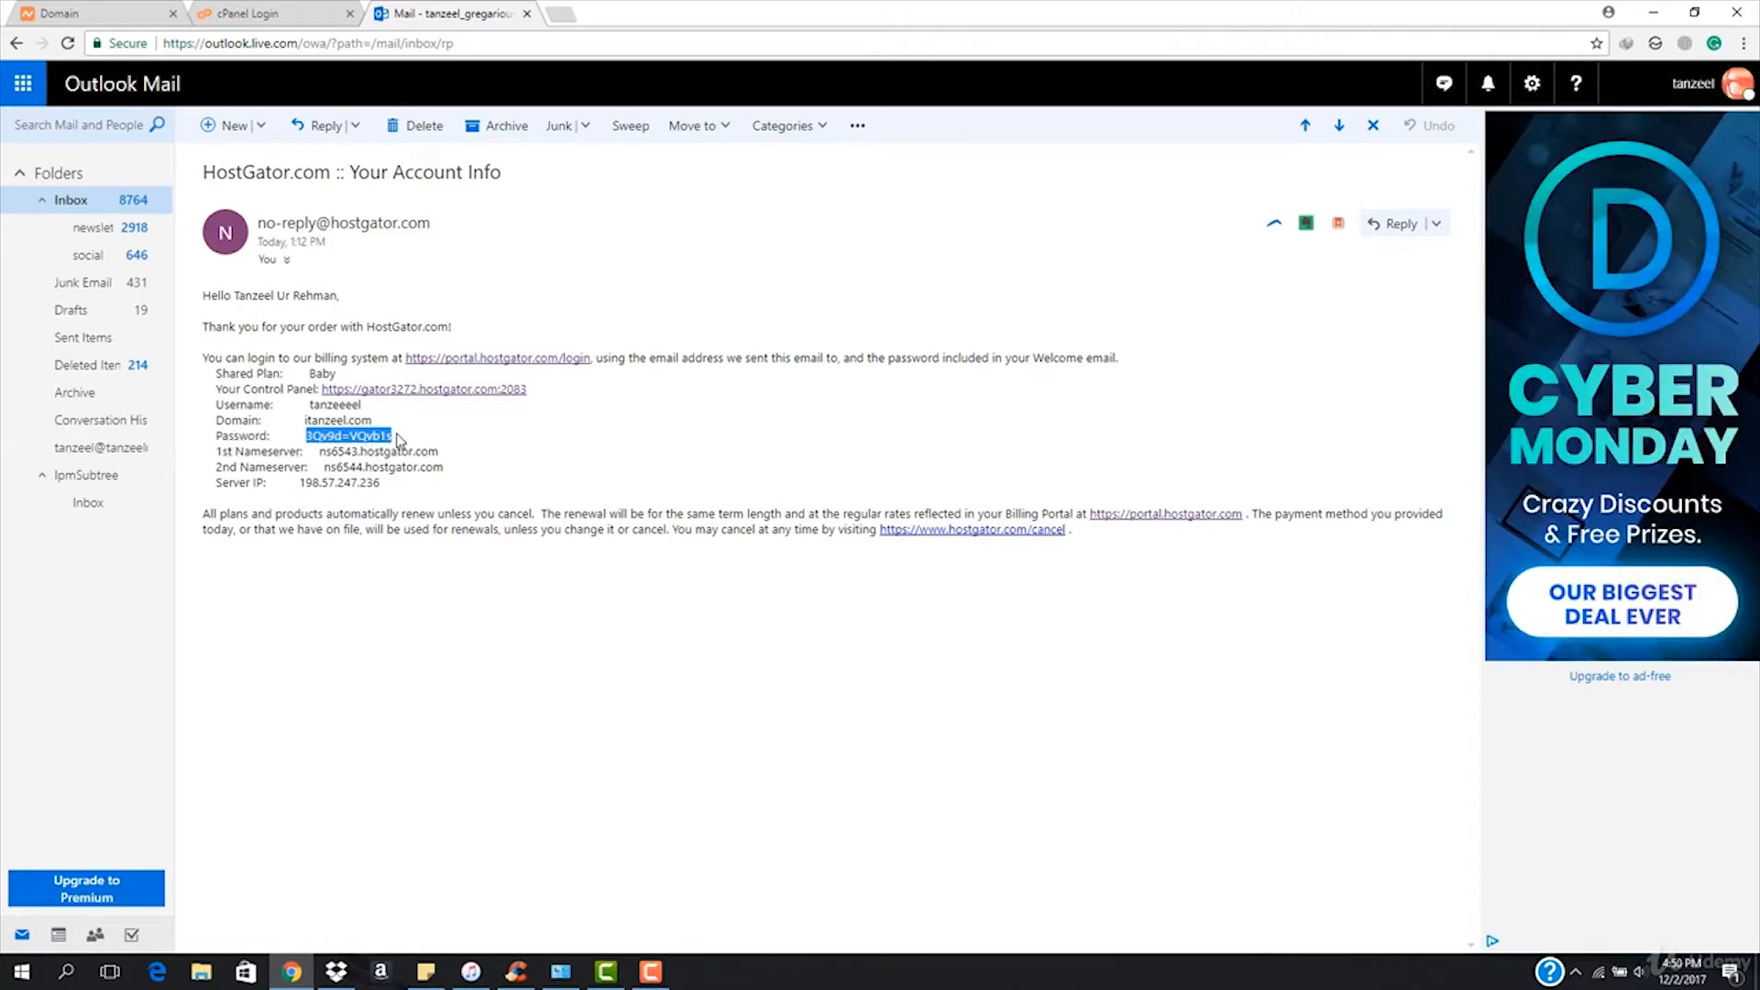
pyautogui.click(266, 13)
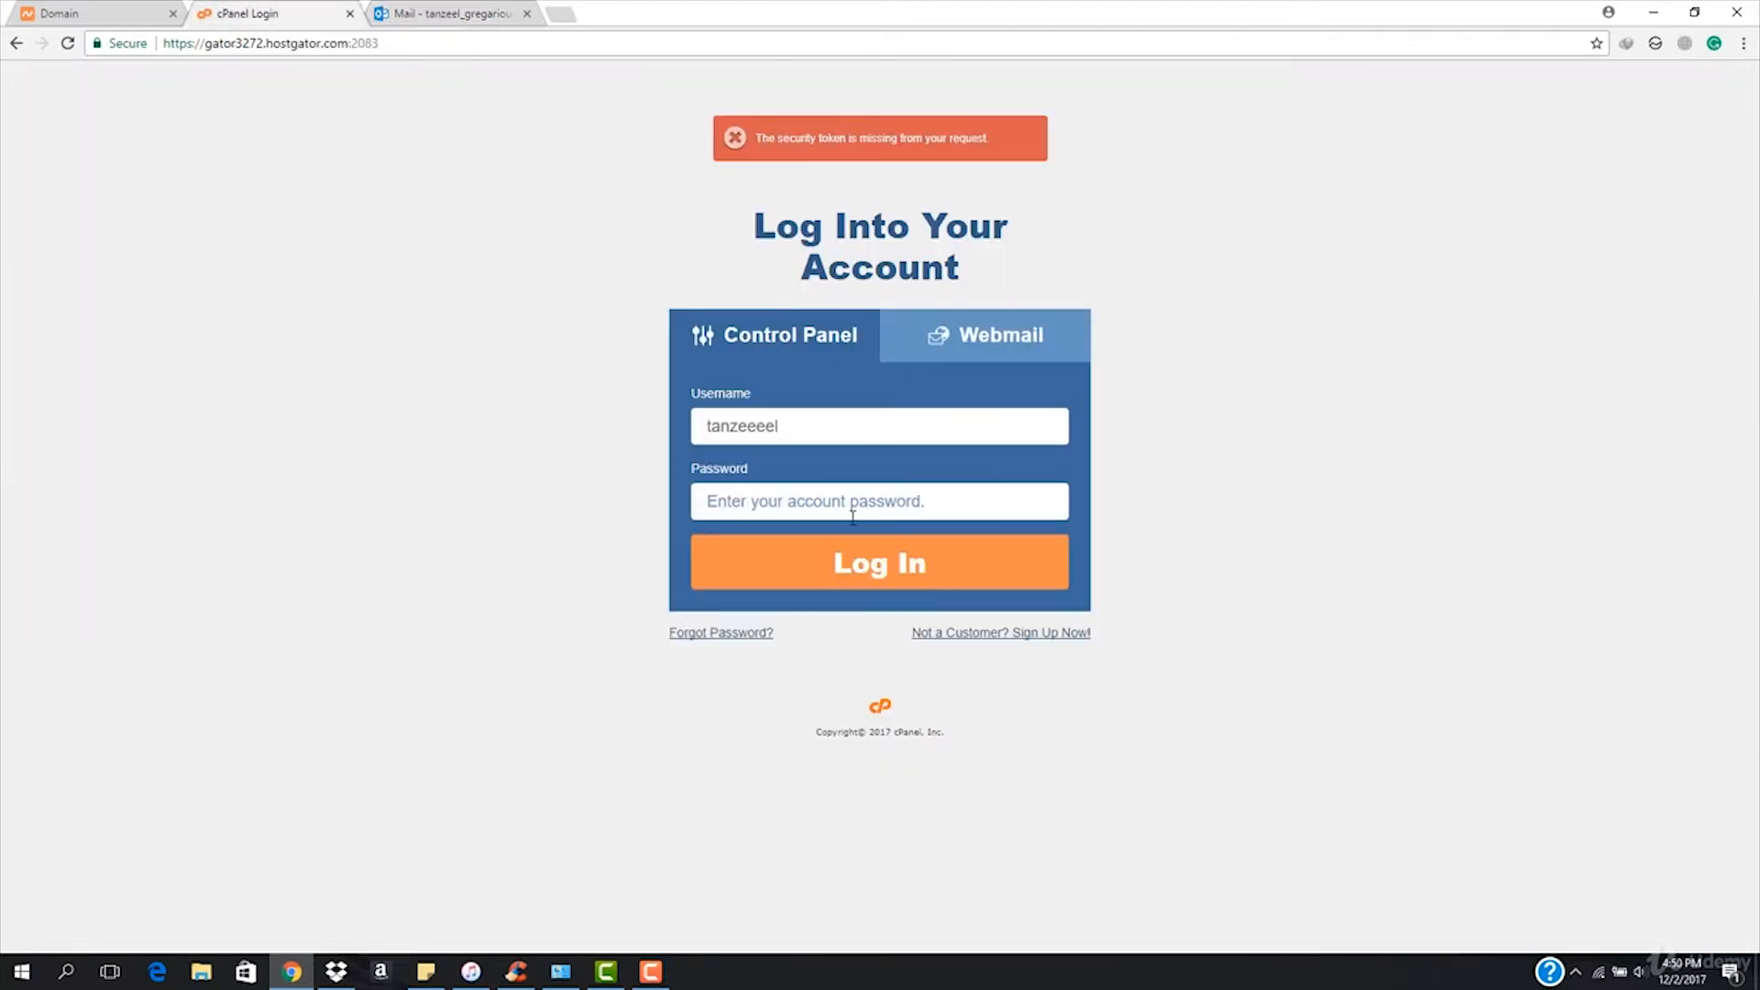
# Log in to cPanel using the saved password.
pyautogui.click(852, 518)
pyautogui.press('Down')
pyautogui.press('Return')
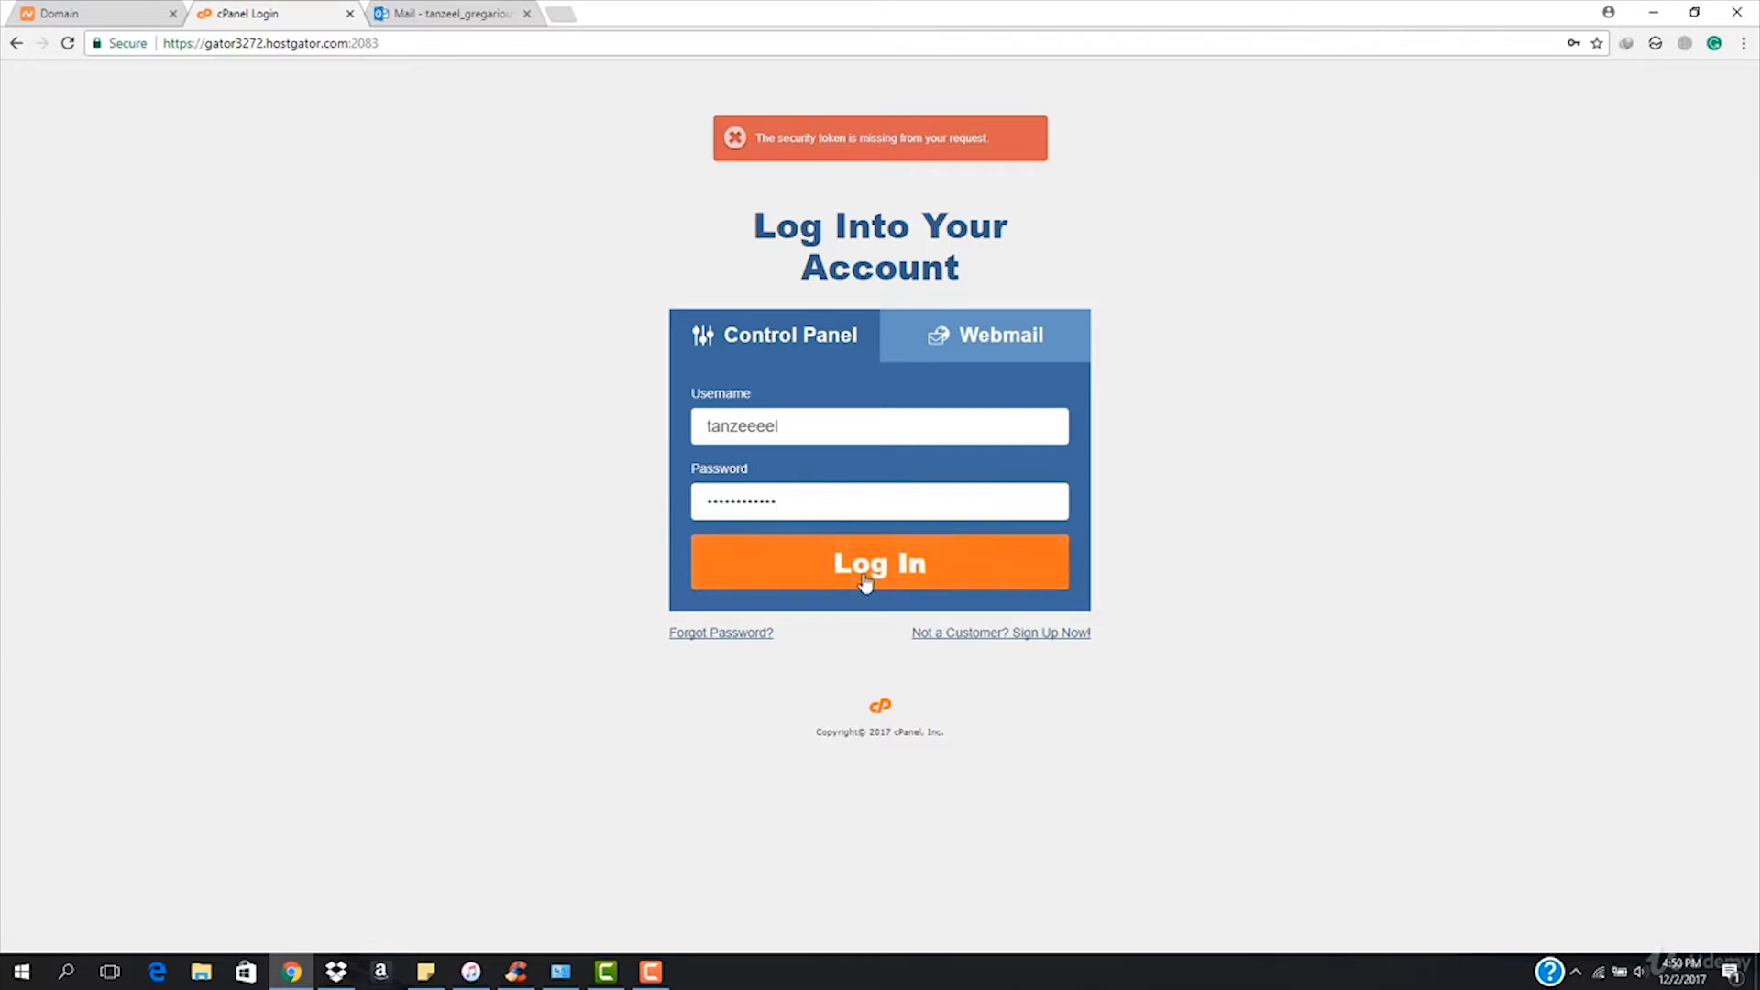
pyautogui.click(916, 573)
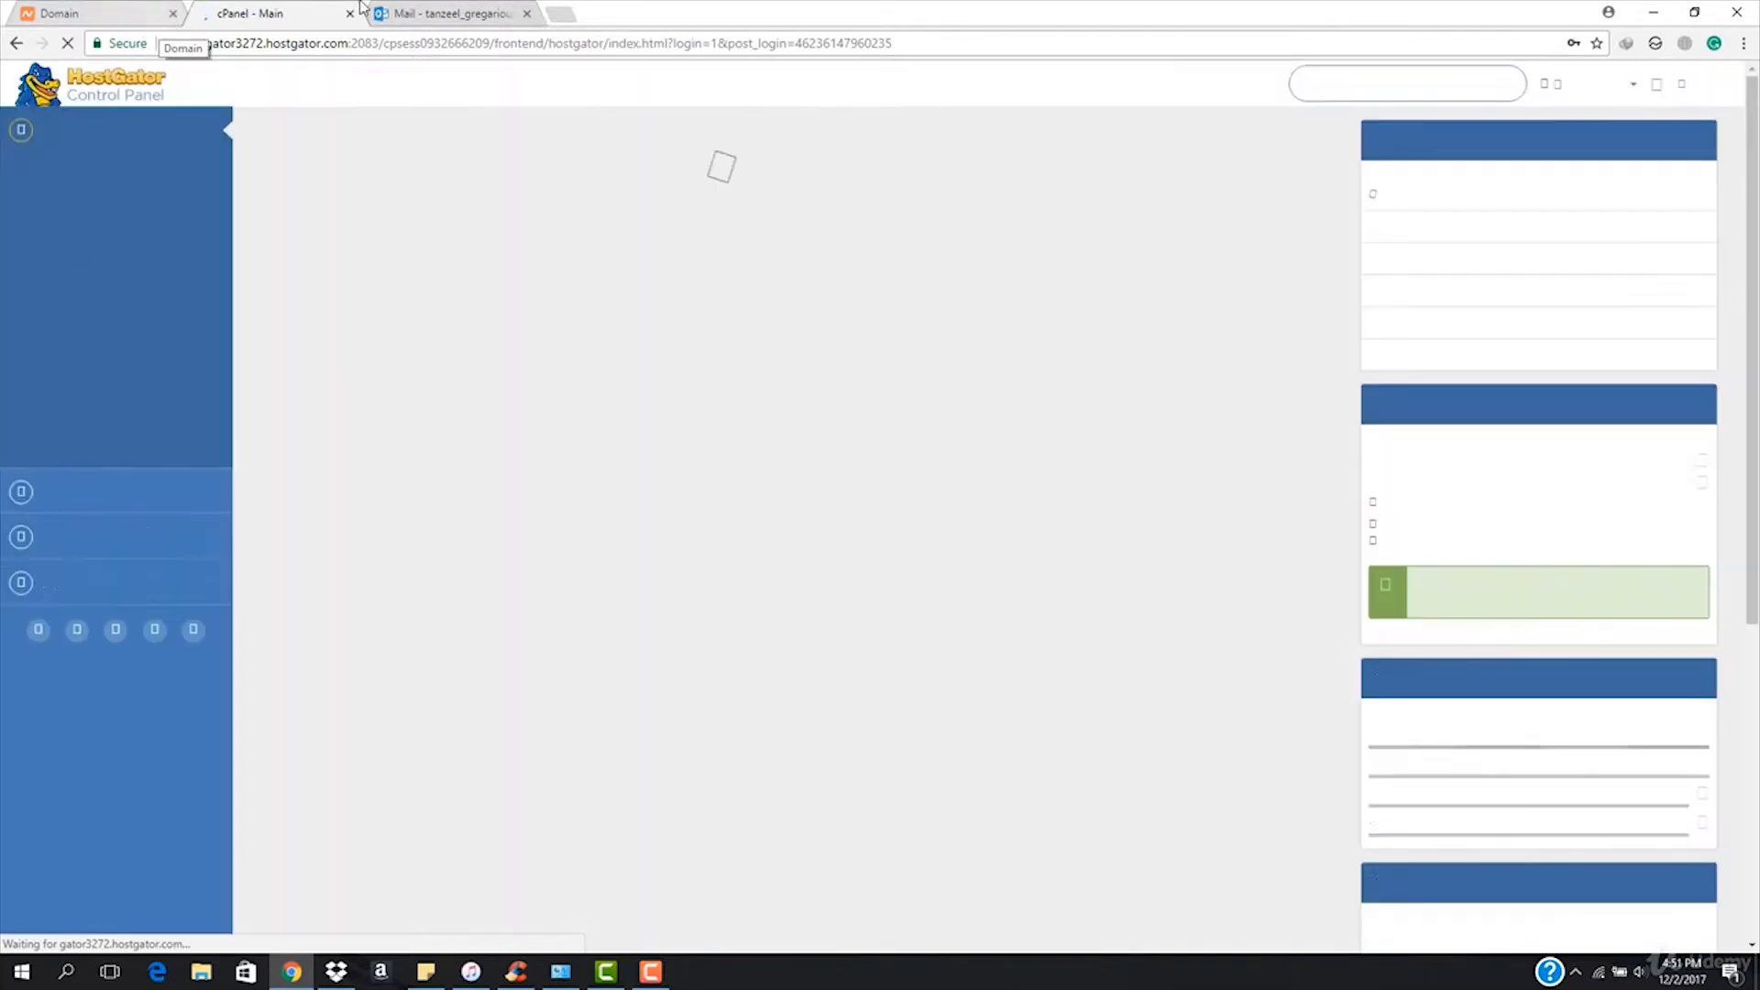
# Close the Outlook mail tab and switch to the Namecheap domain details tab.
pyautogui.click(535, 23)
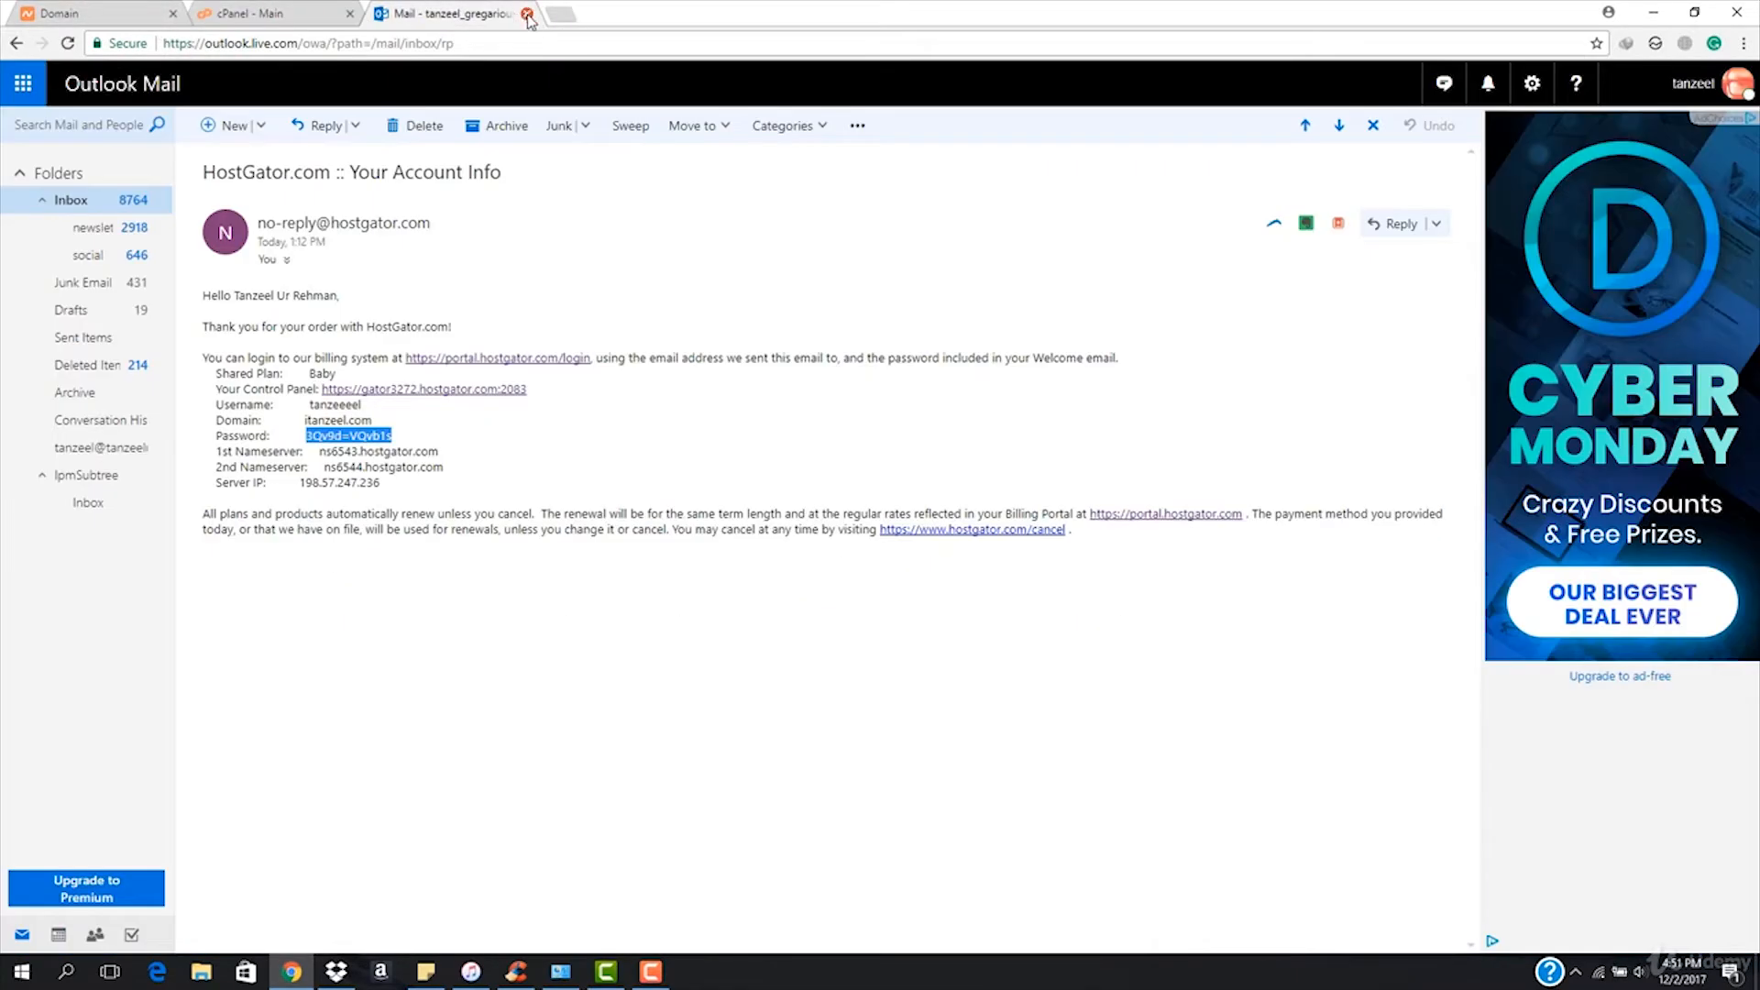
pyautogui.click(528, 14)
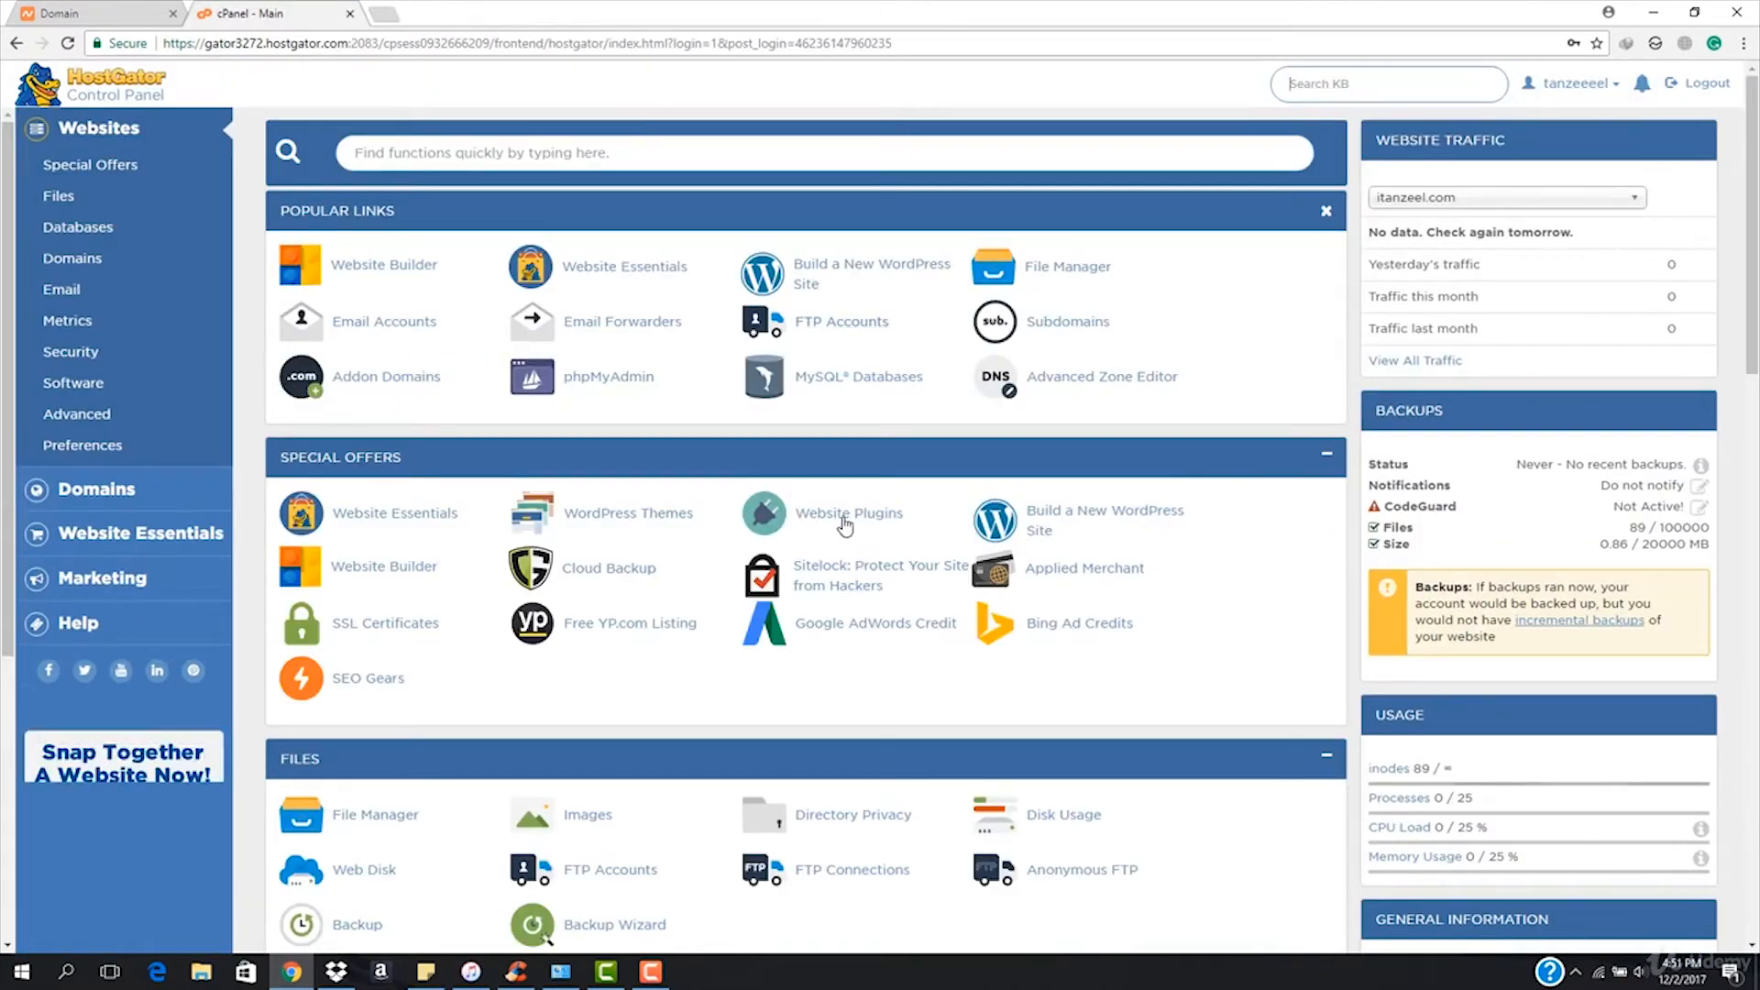
pyautogui.scroll(-10, 612, 635)
pyautogui.scroll(10, 612, 634)
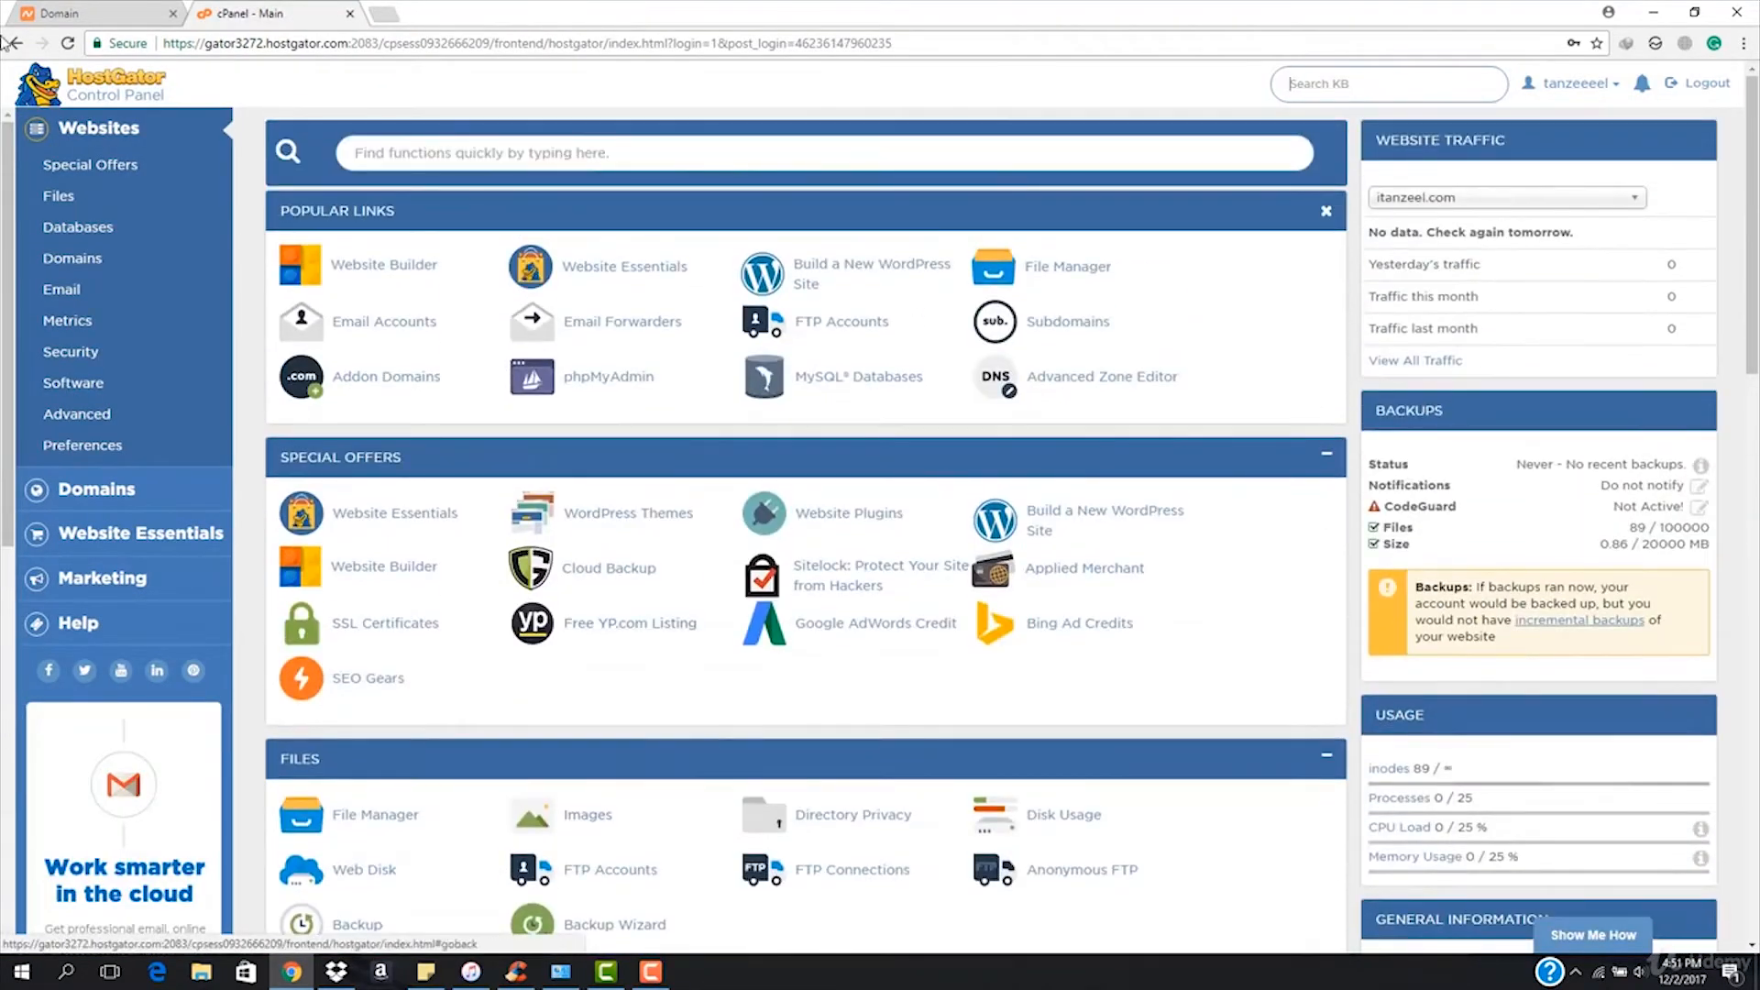
pyautogui.click(83, 13)
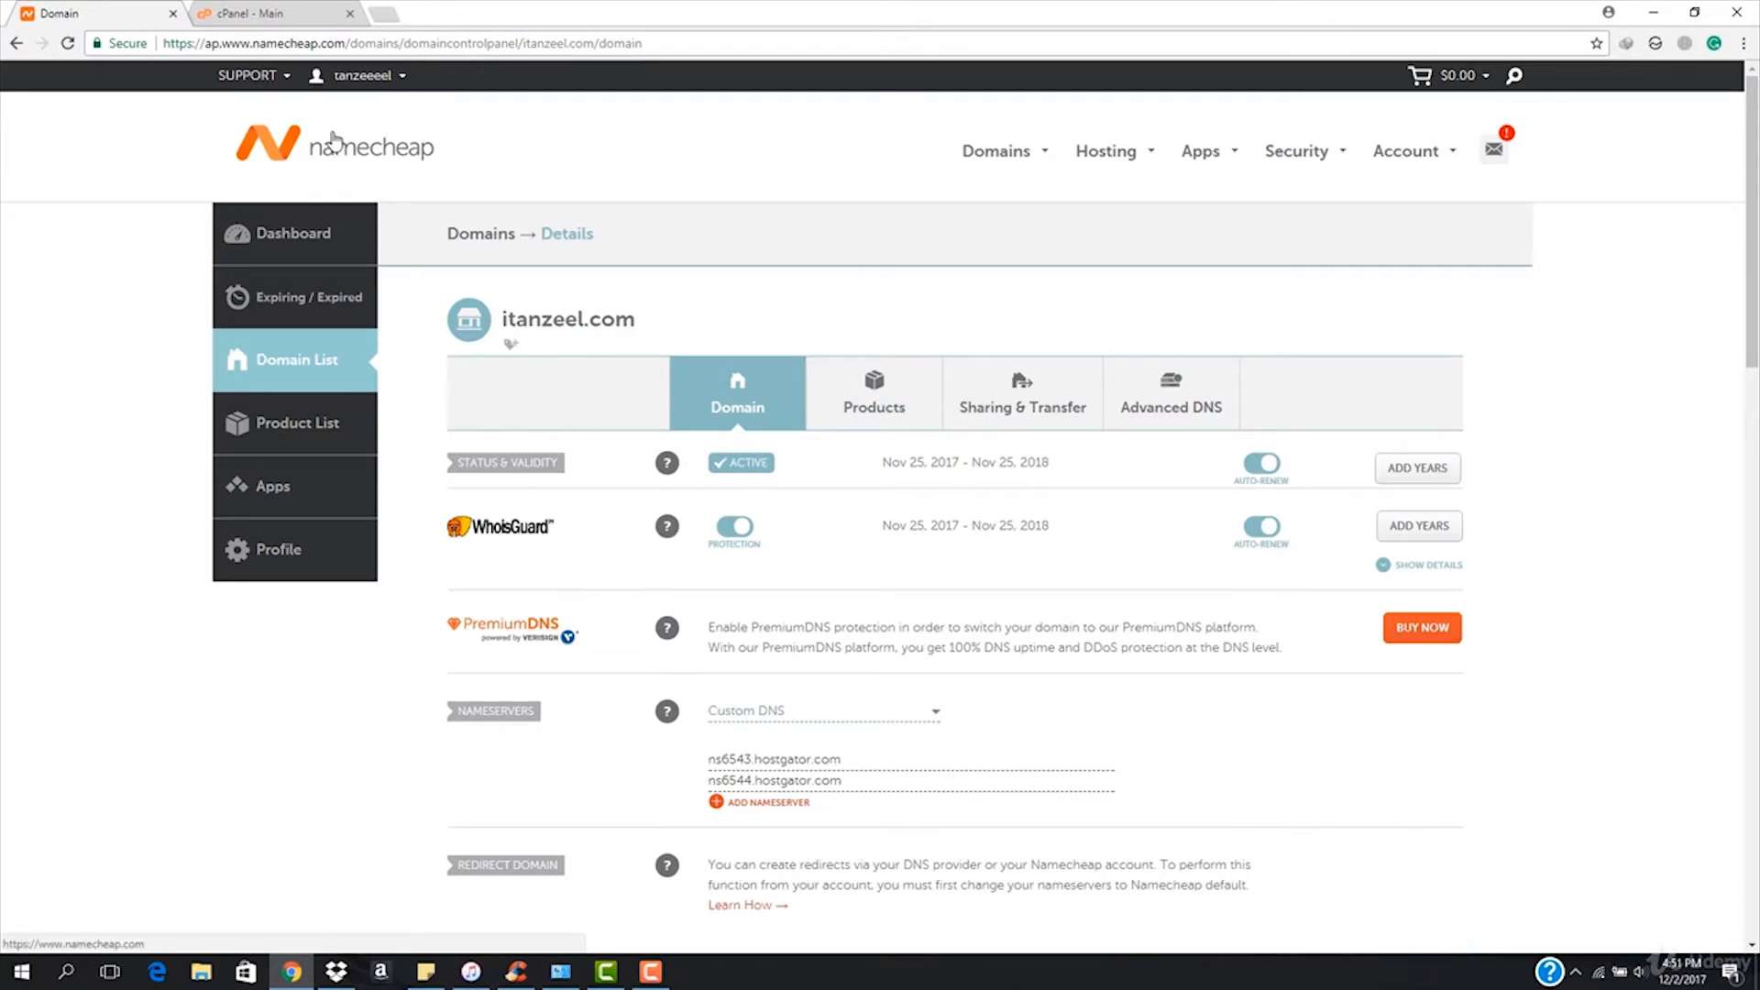
# Confirm itanzeel.com uses the ns6543/ns6544.hostgator.com nameservers, then close the Namecheap page.
pyautogui.scroll(-5, 829, 476)
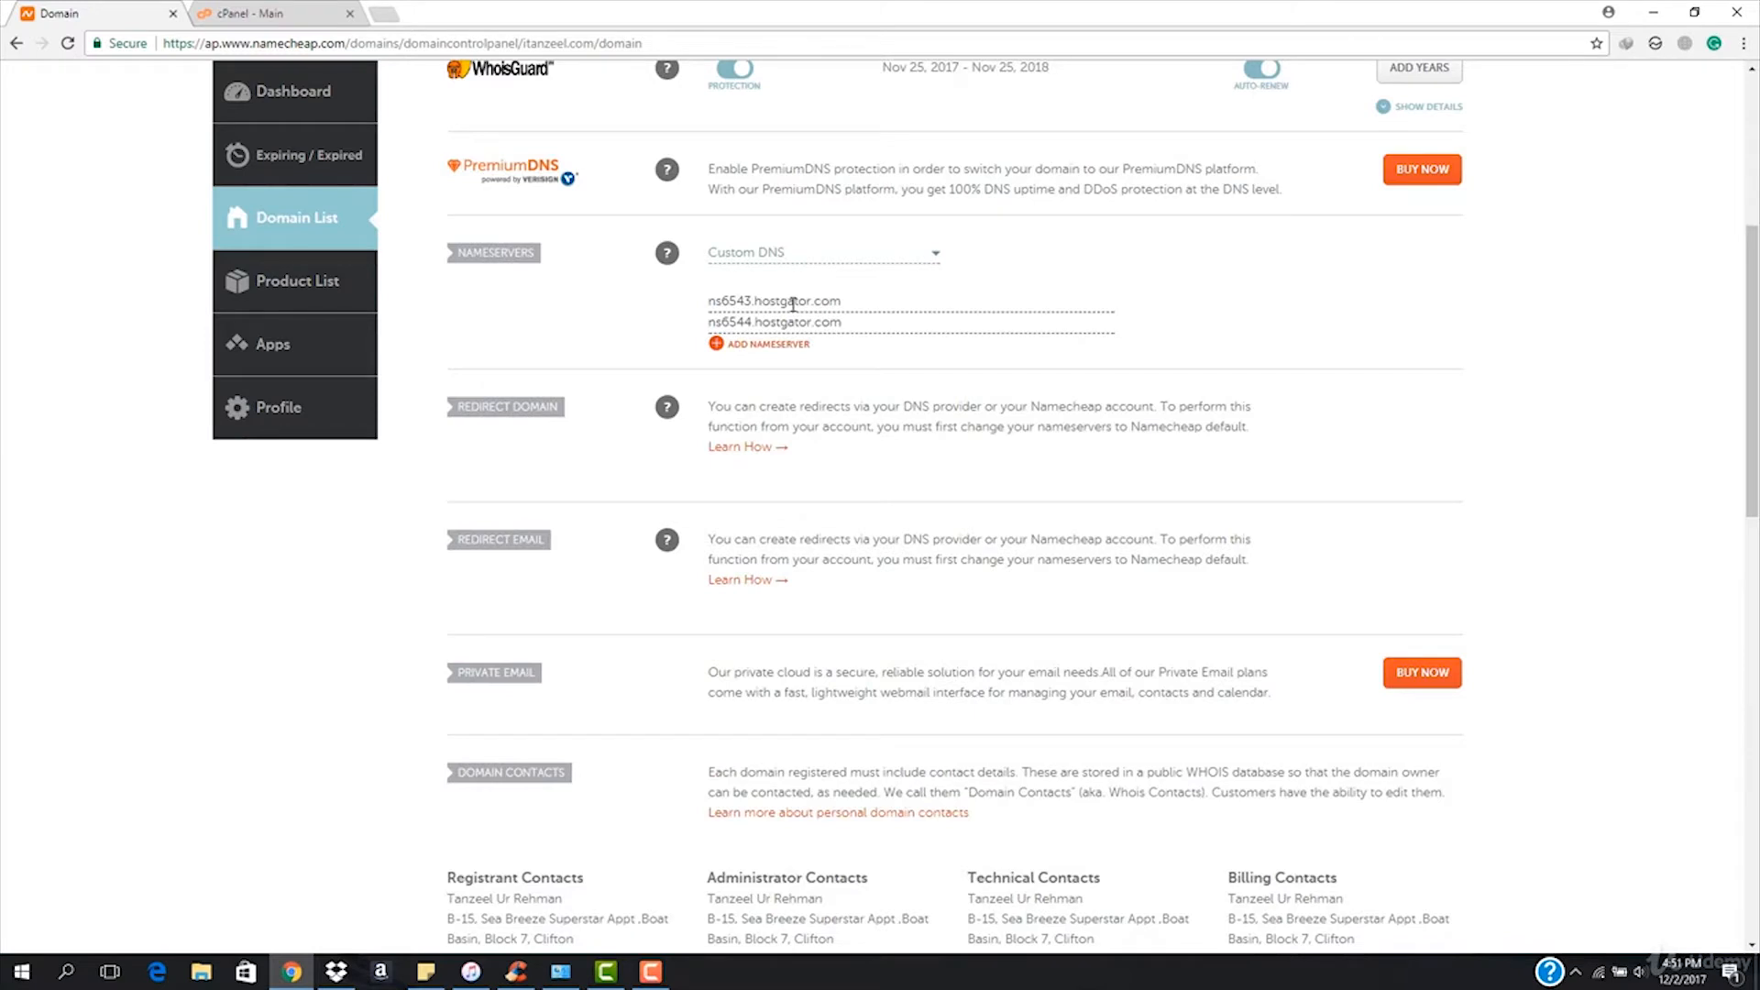
pyautogui.click(173, 14)
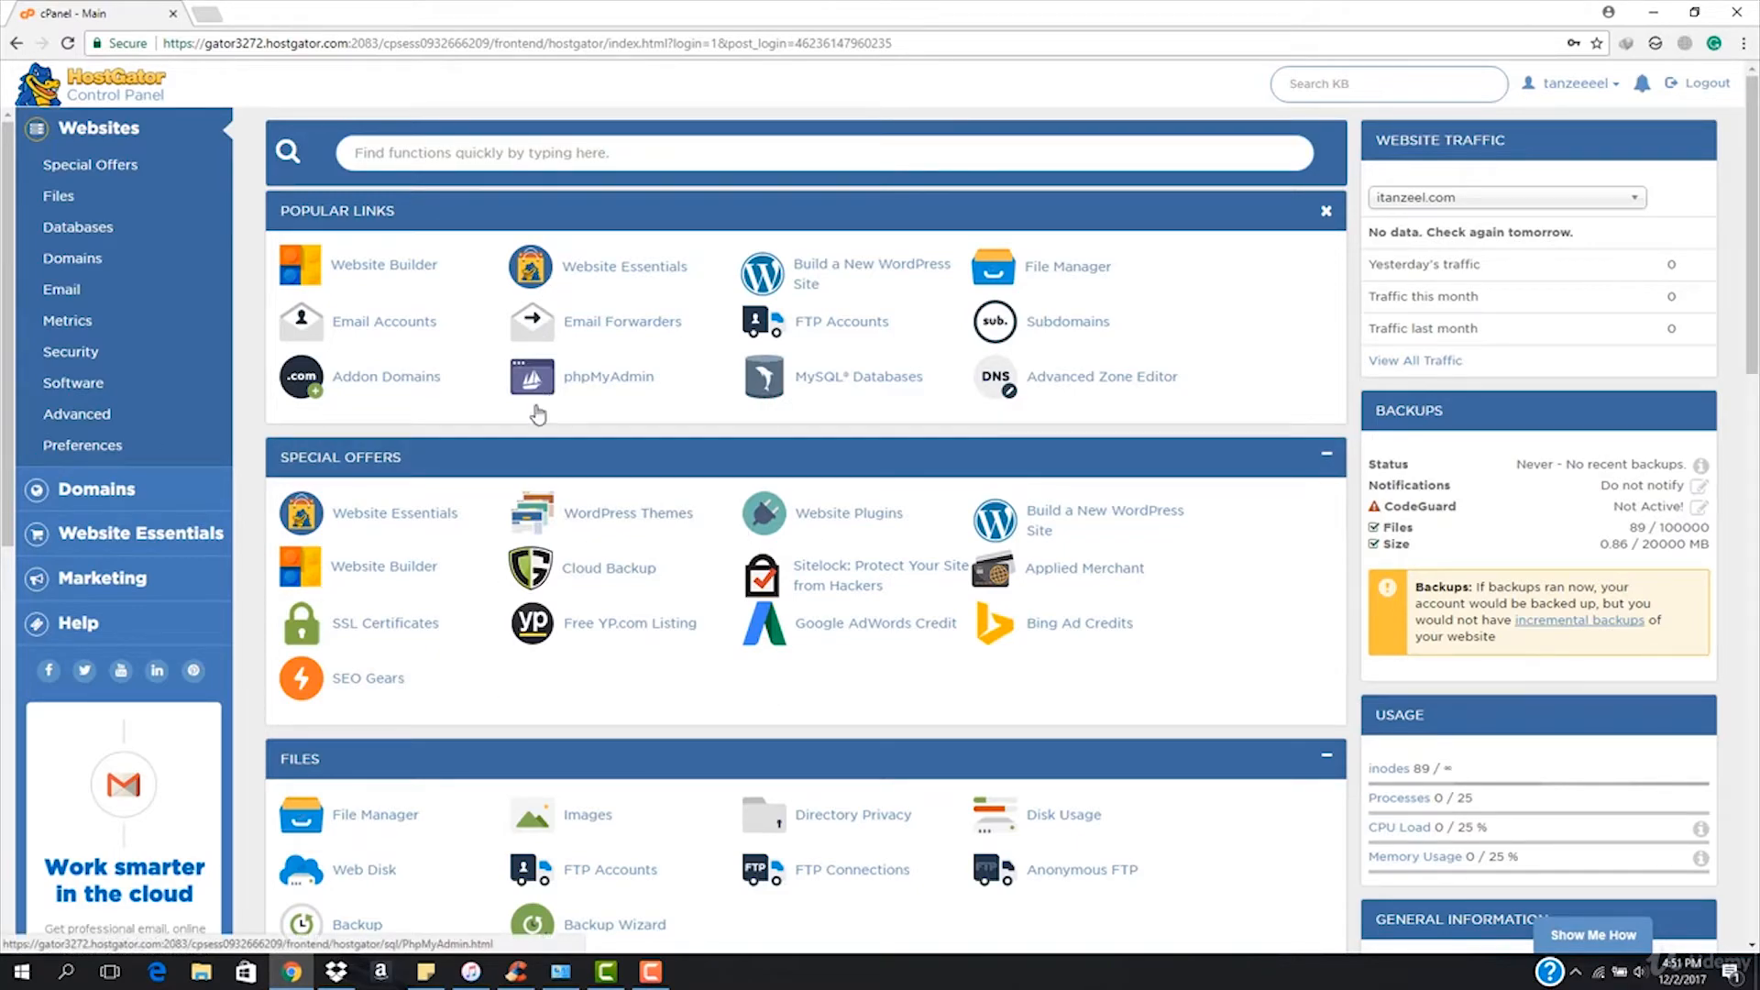
# Scroll the cPanel dashboard down to the Preferences section.
pyautogui.scroll(-18, 527, 467)
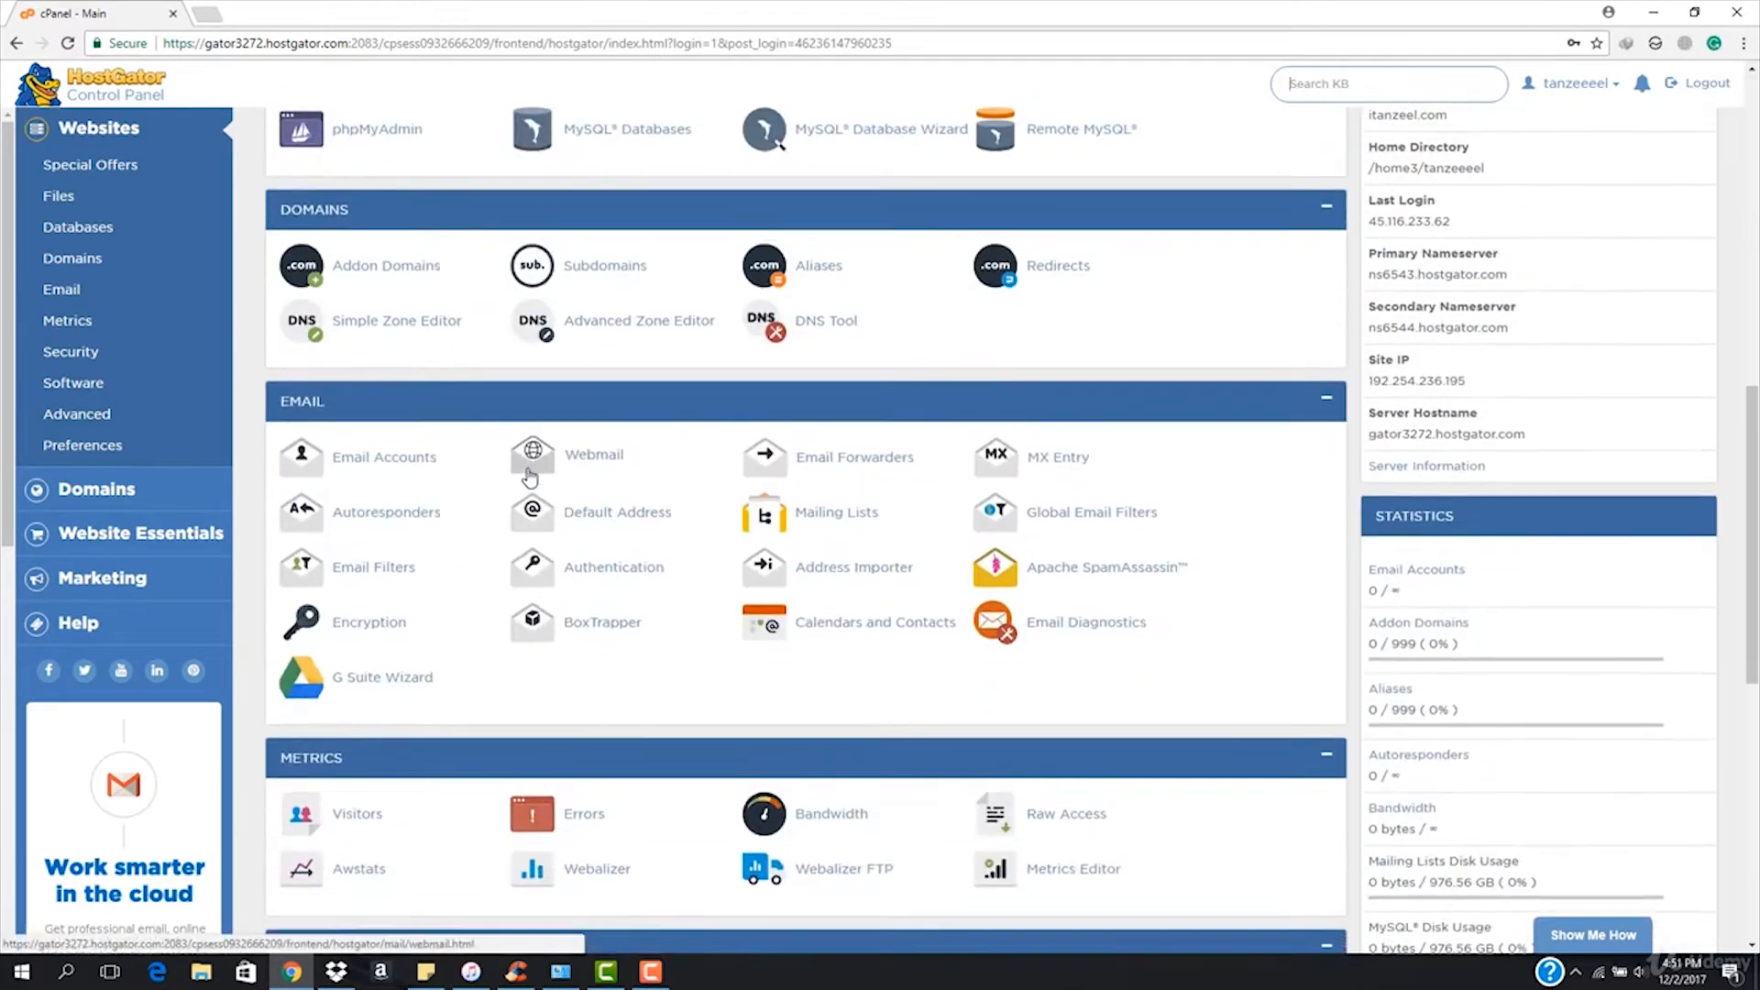
pyautogui.scroll(18, 527, 475)
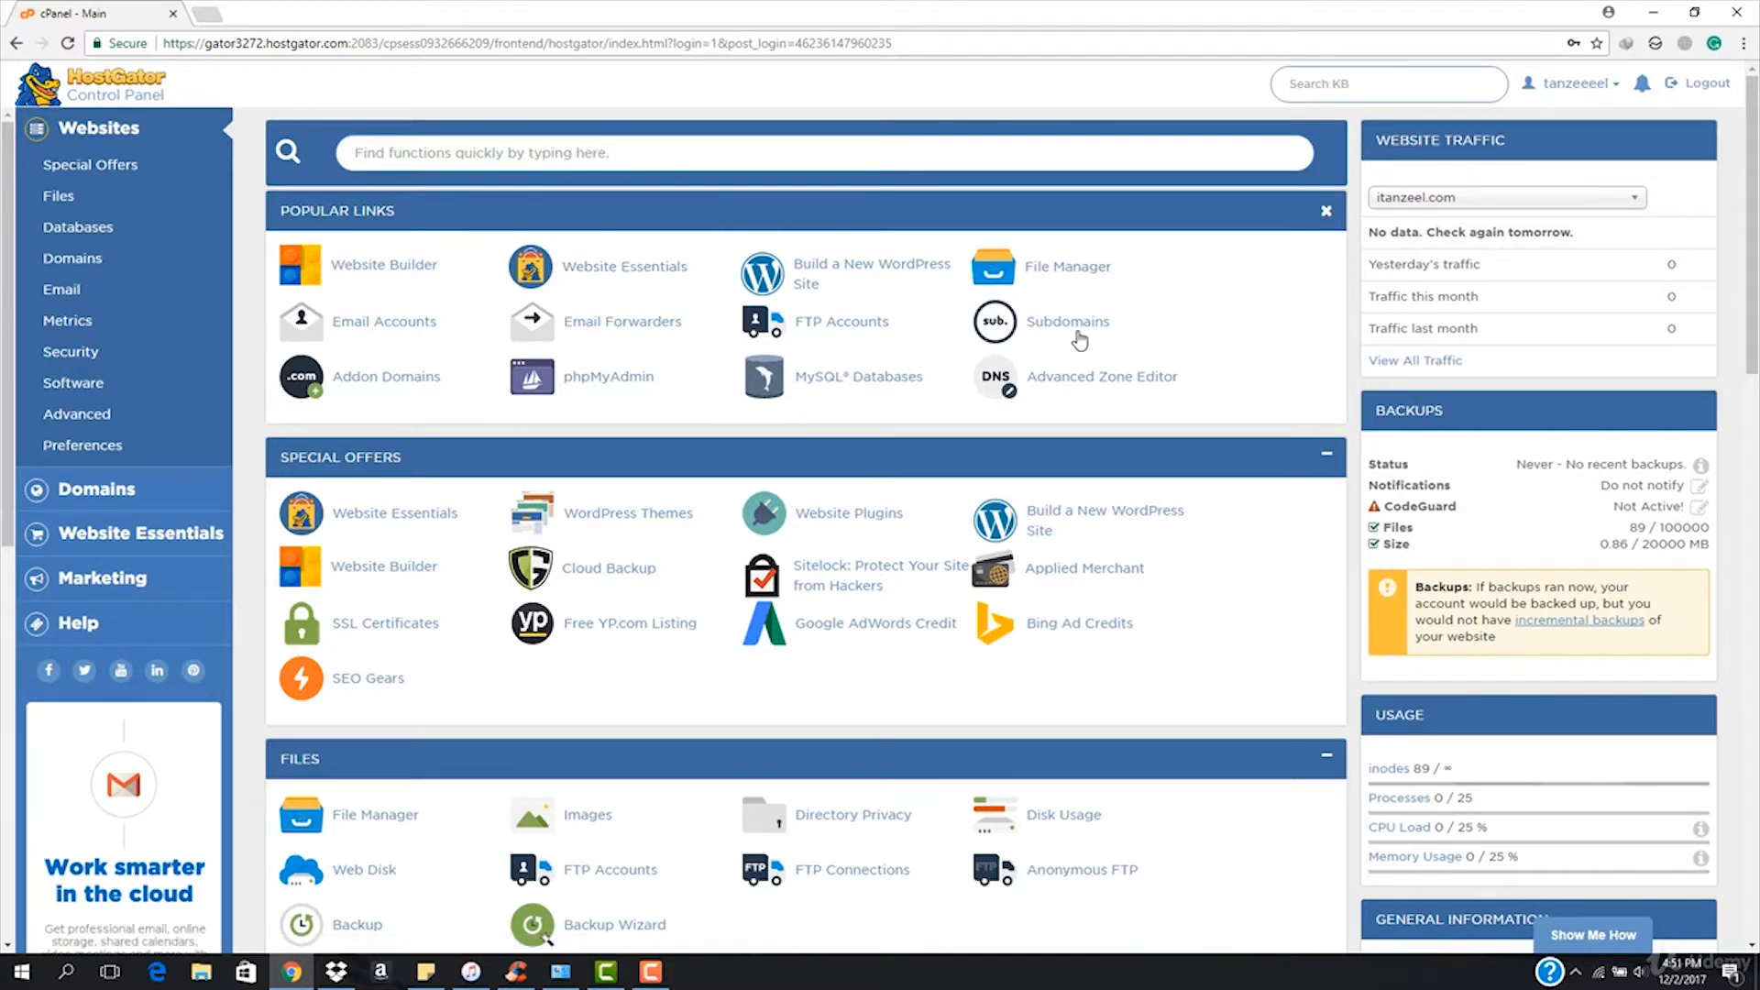
pyautogui.scroll(-7, 1074, 339)
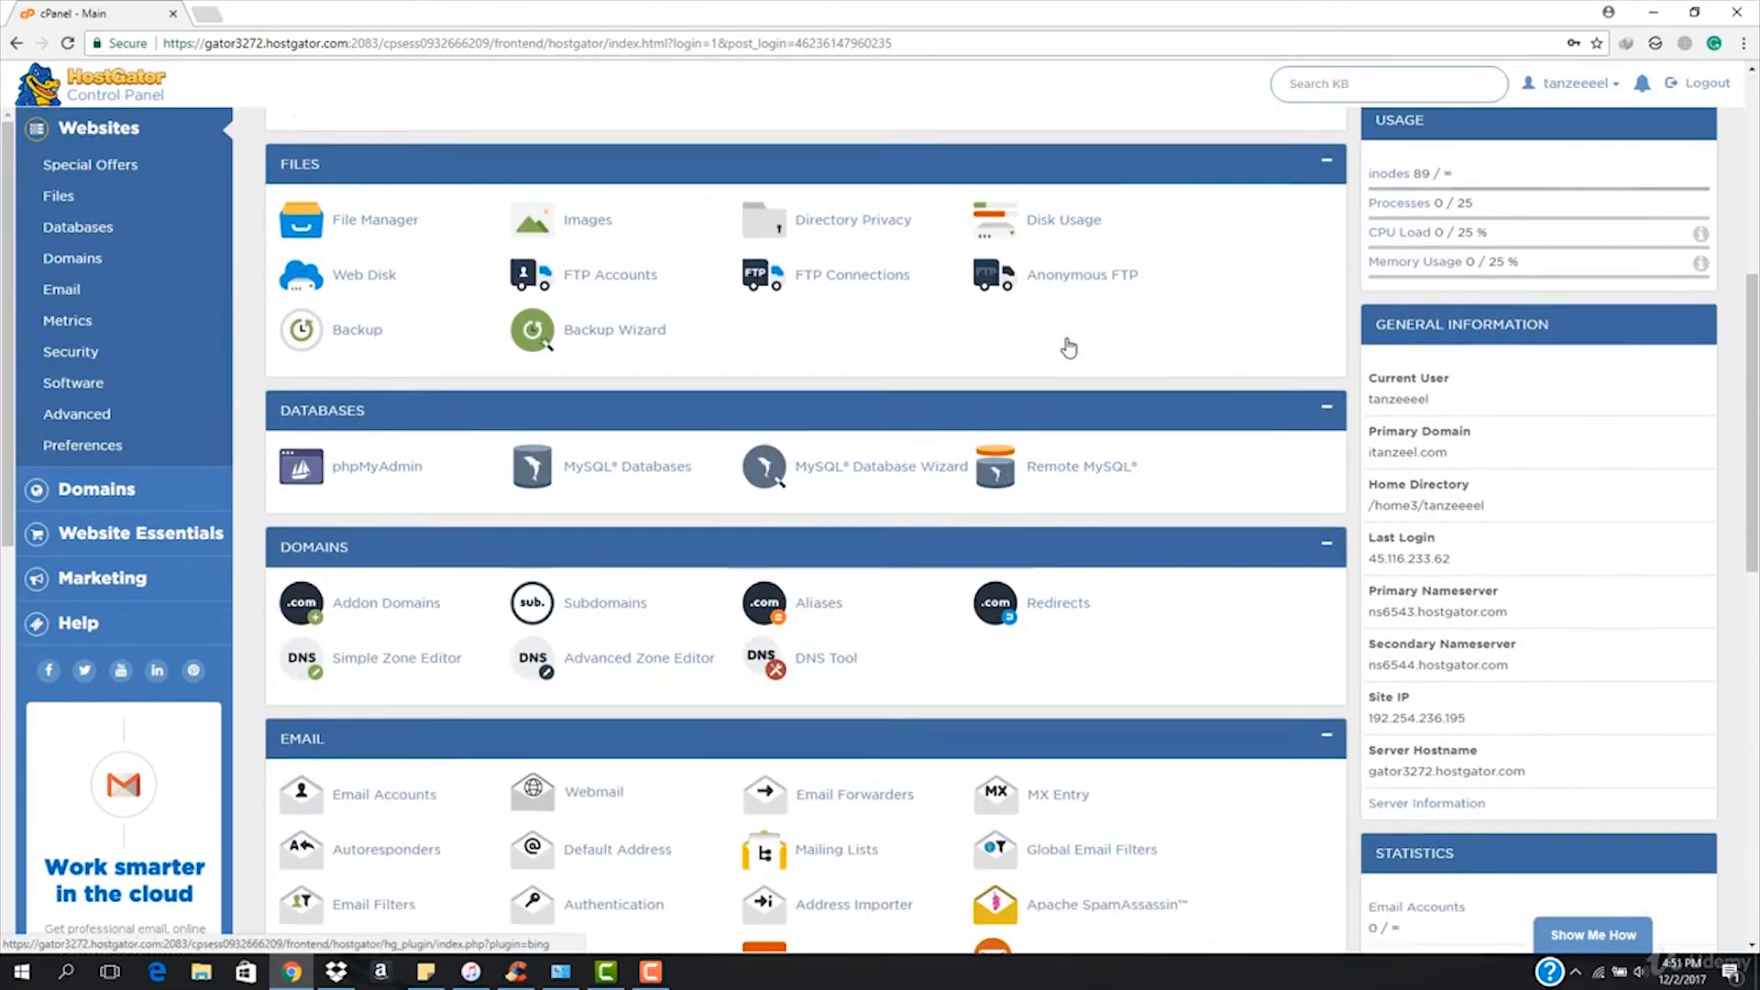
pyautogui.scroll(-9, 453, 575)
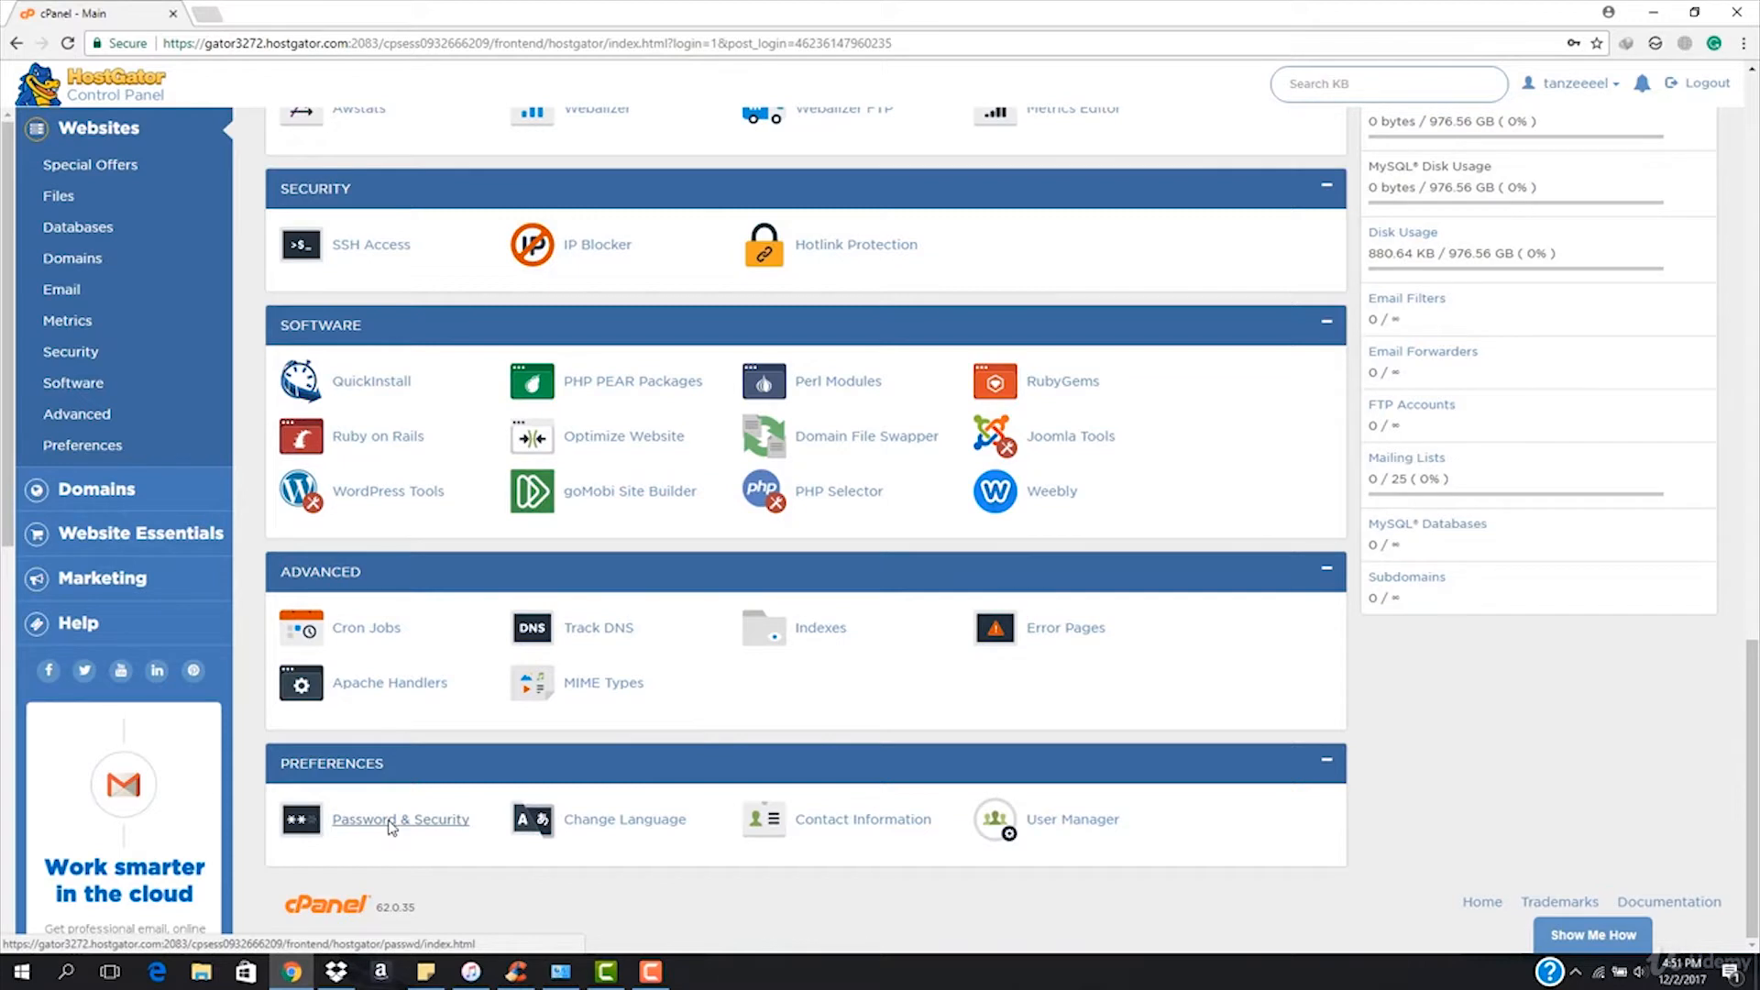
# In Password & Security, paste the old password and enter the new password twice.
pyautogui.click(389, 822)
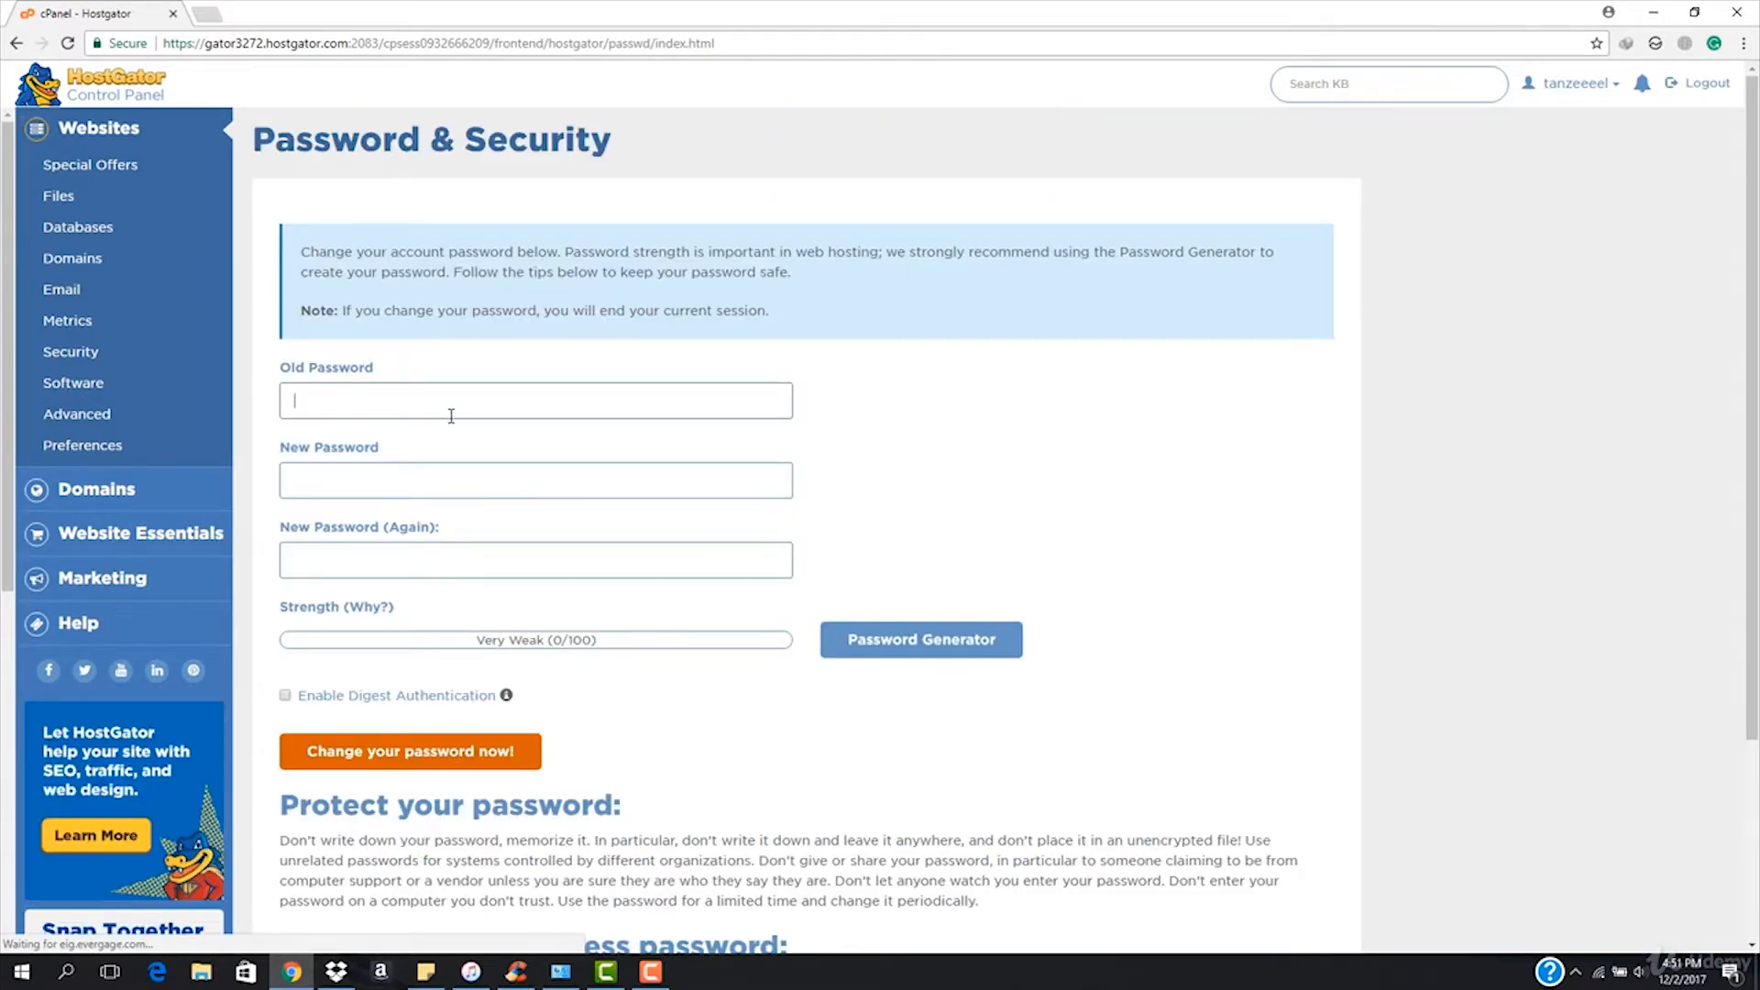
pyautogui.hotkey('ctrl', 'v')
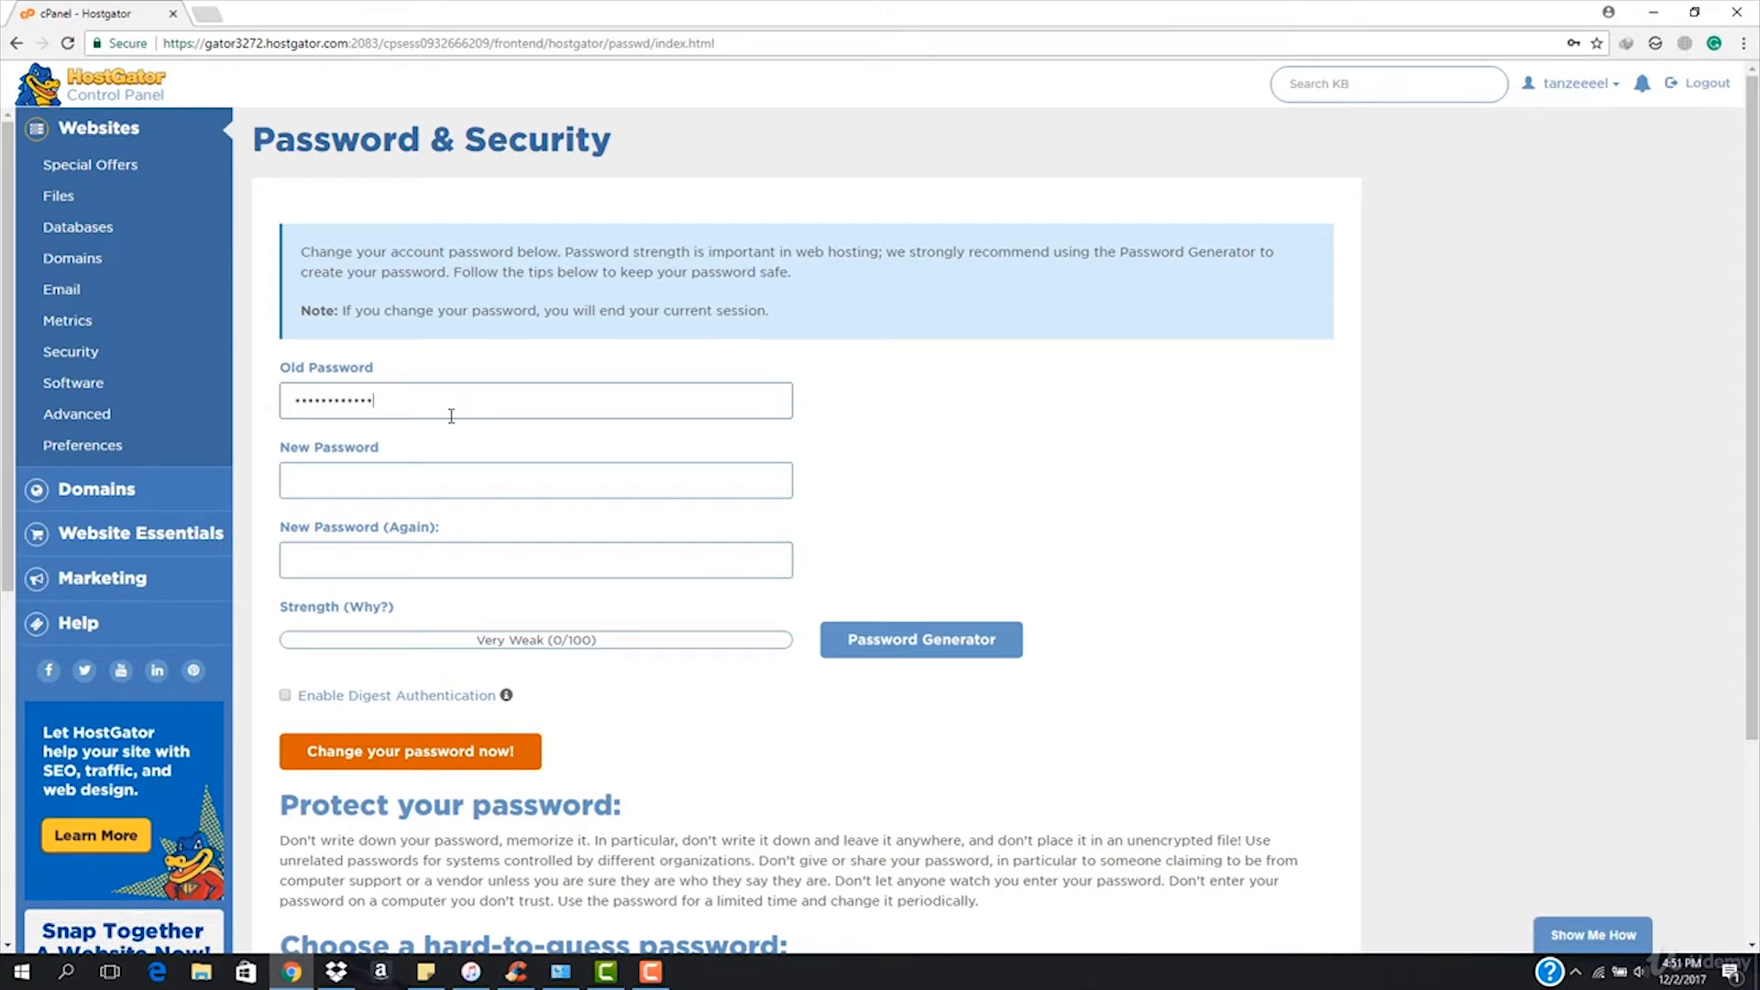
pyautogui.click(442, 481)
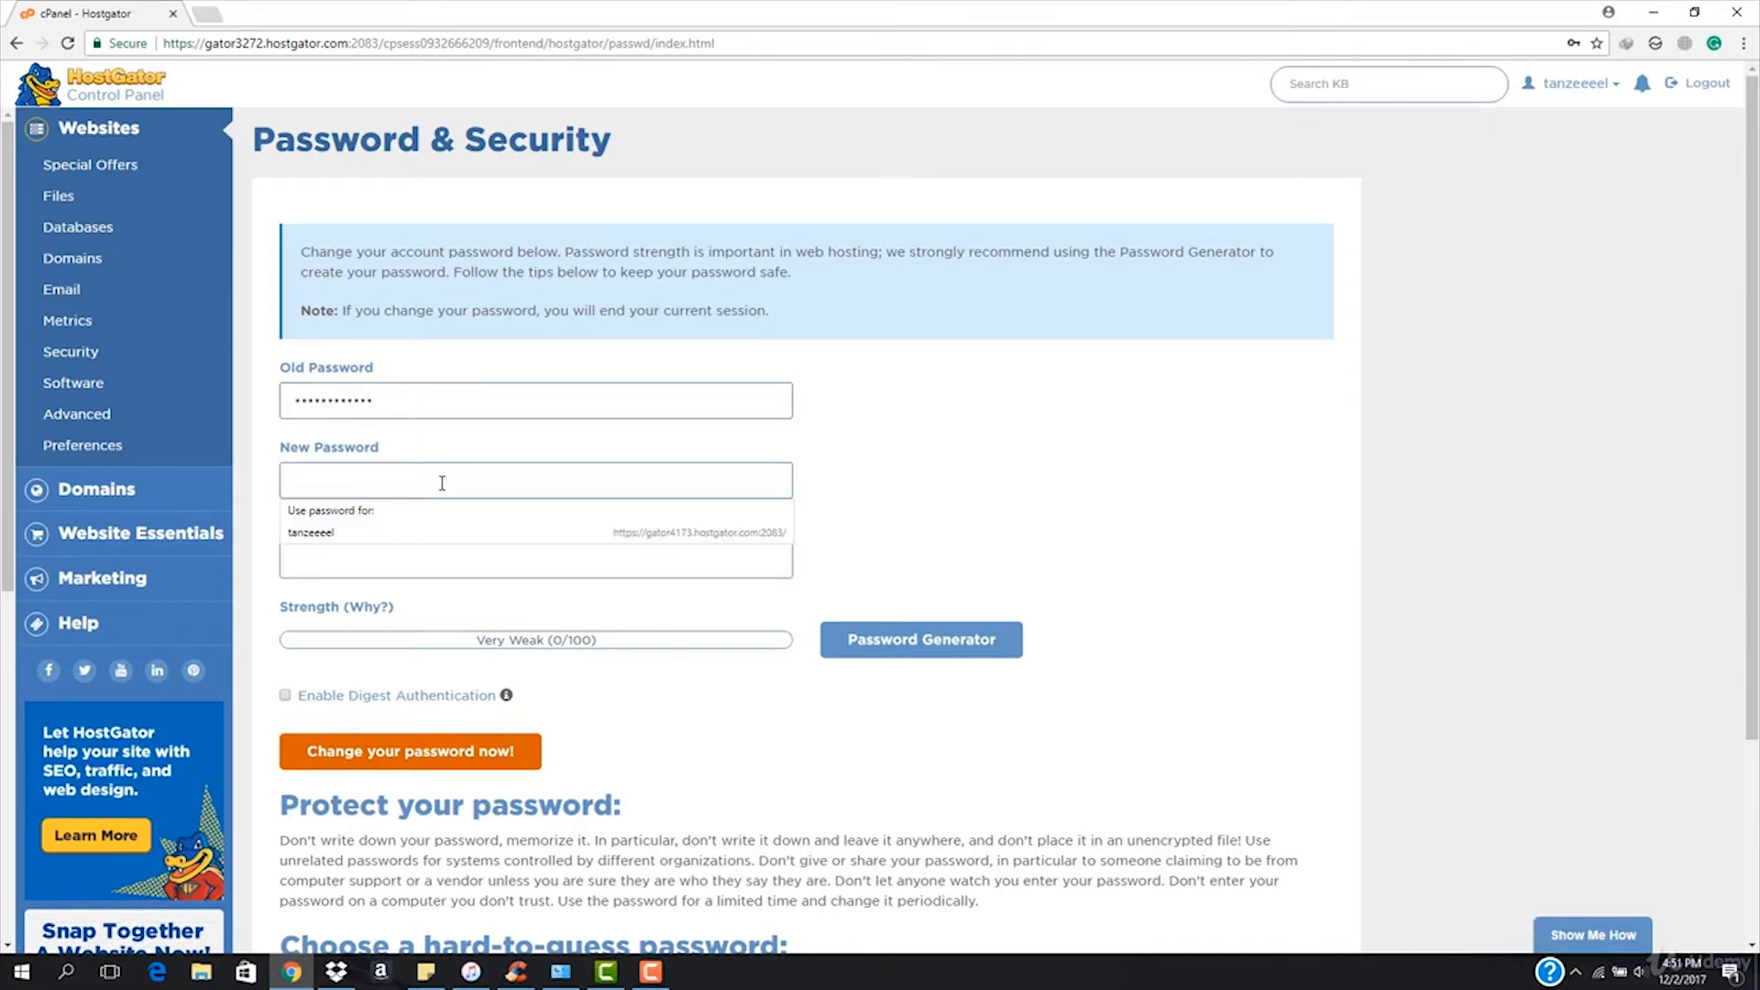
pyautogui.write('a')
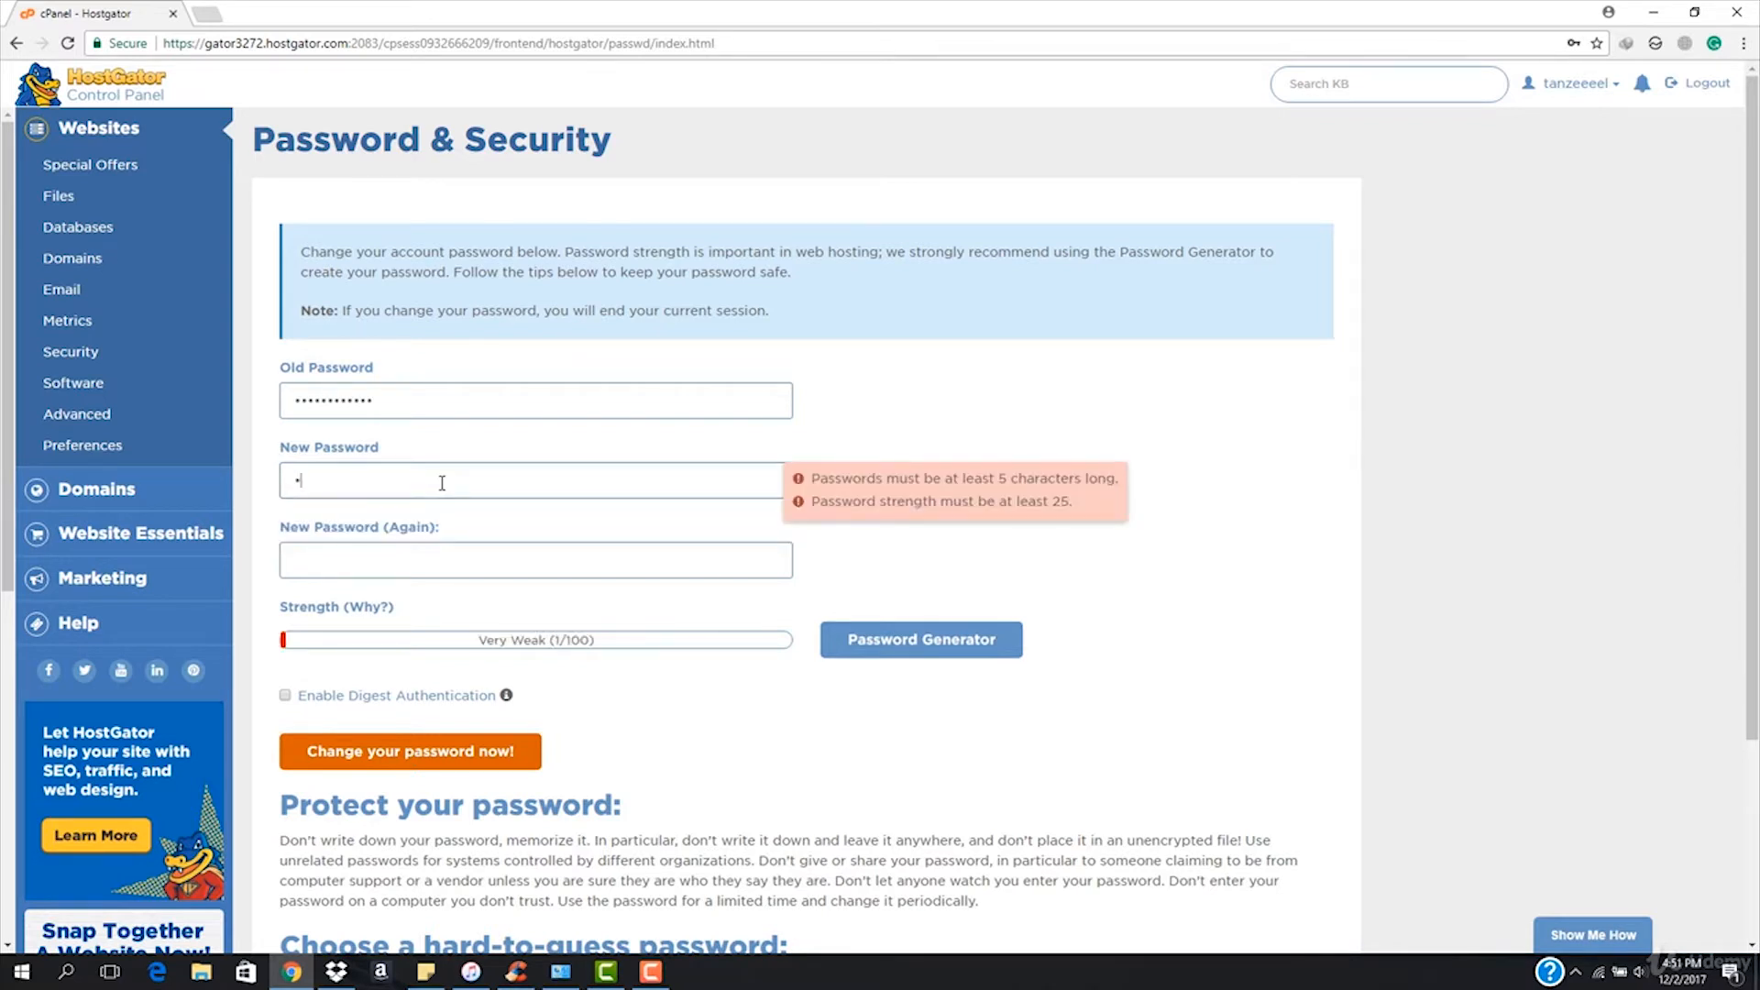
pyautogui.write('bcde')
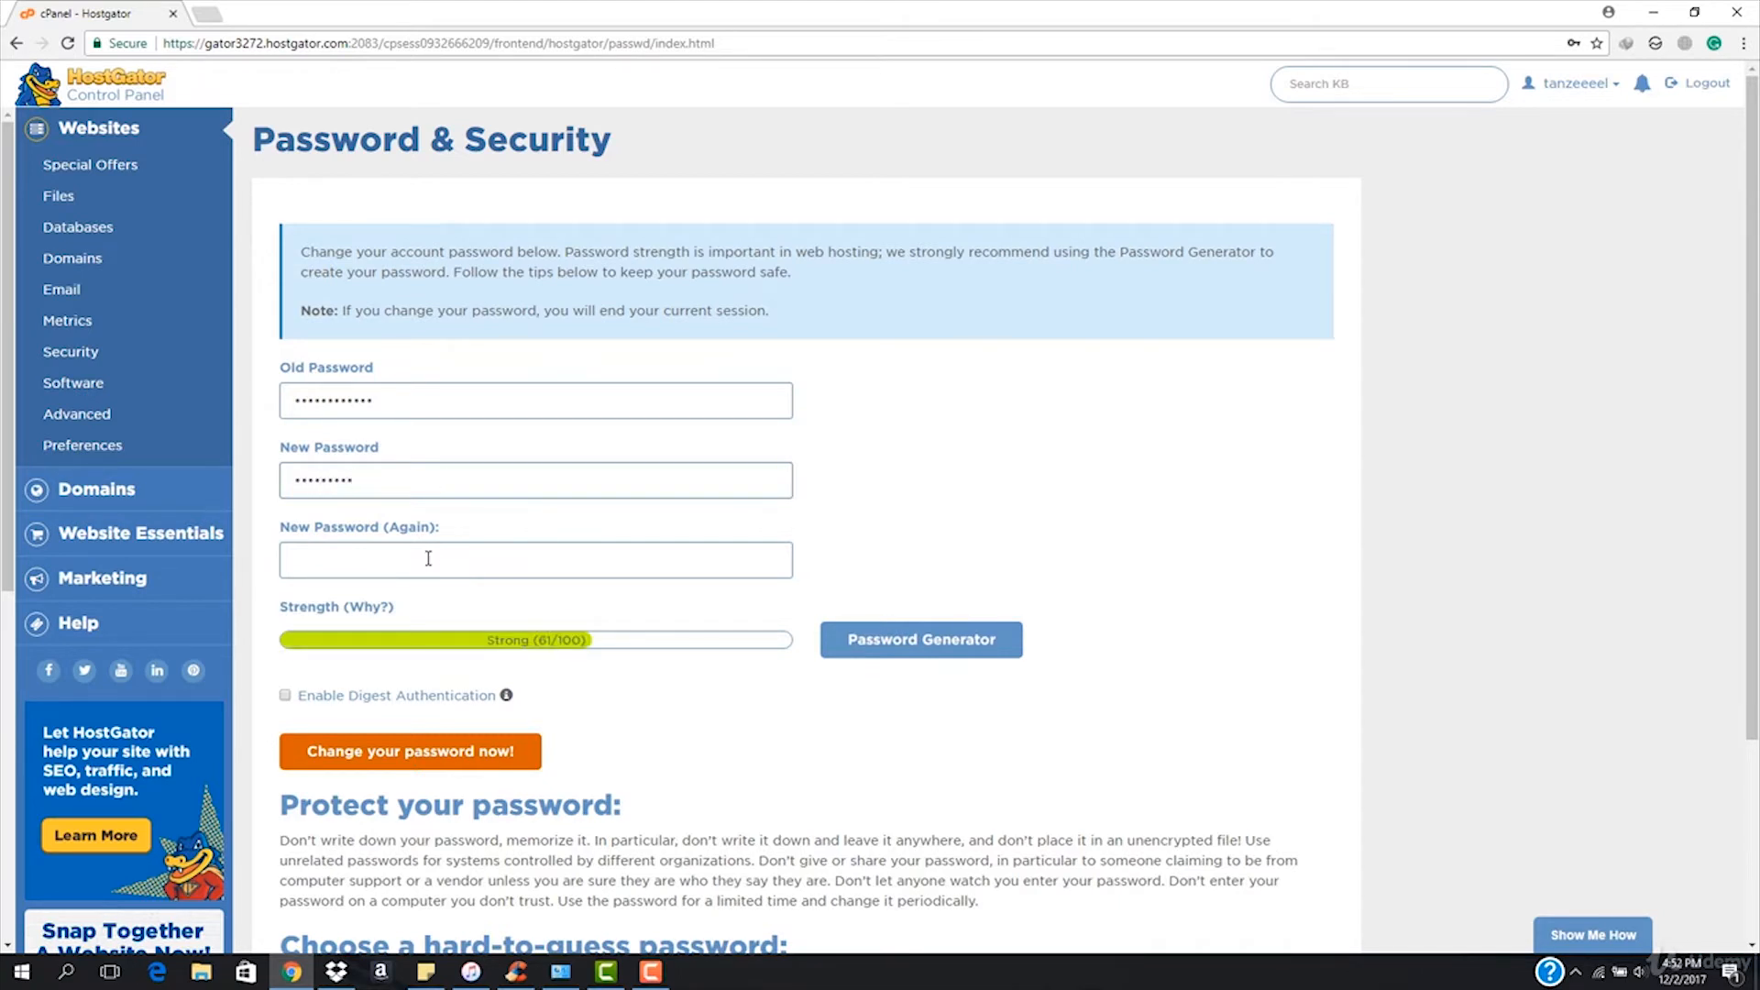
pyautogui.click(428, 559)
pyautogui.write('a')
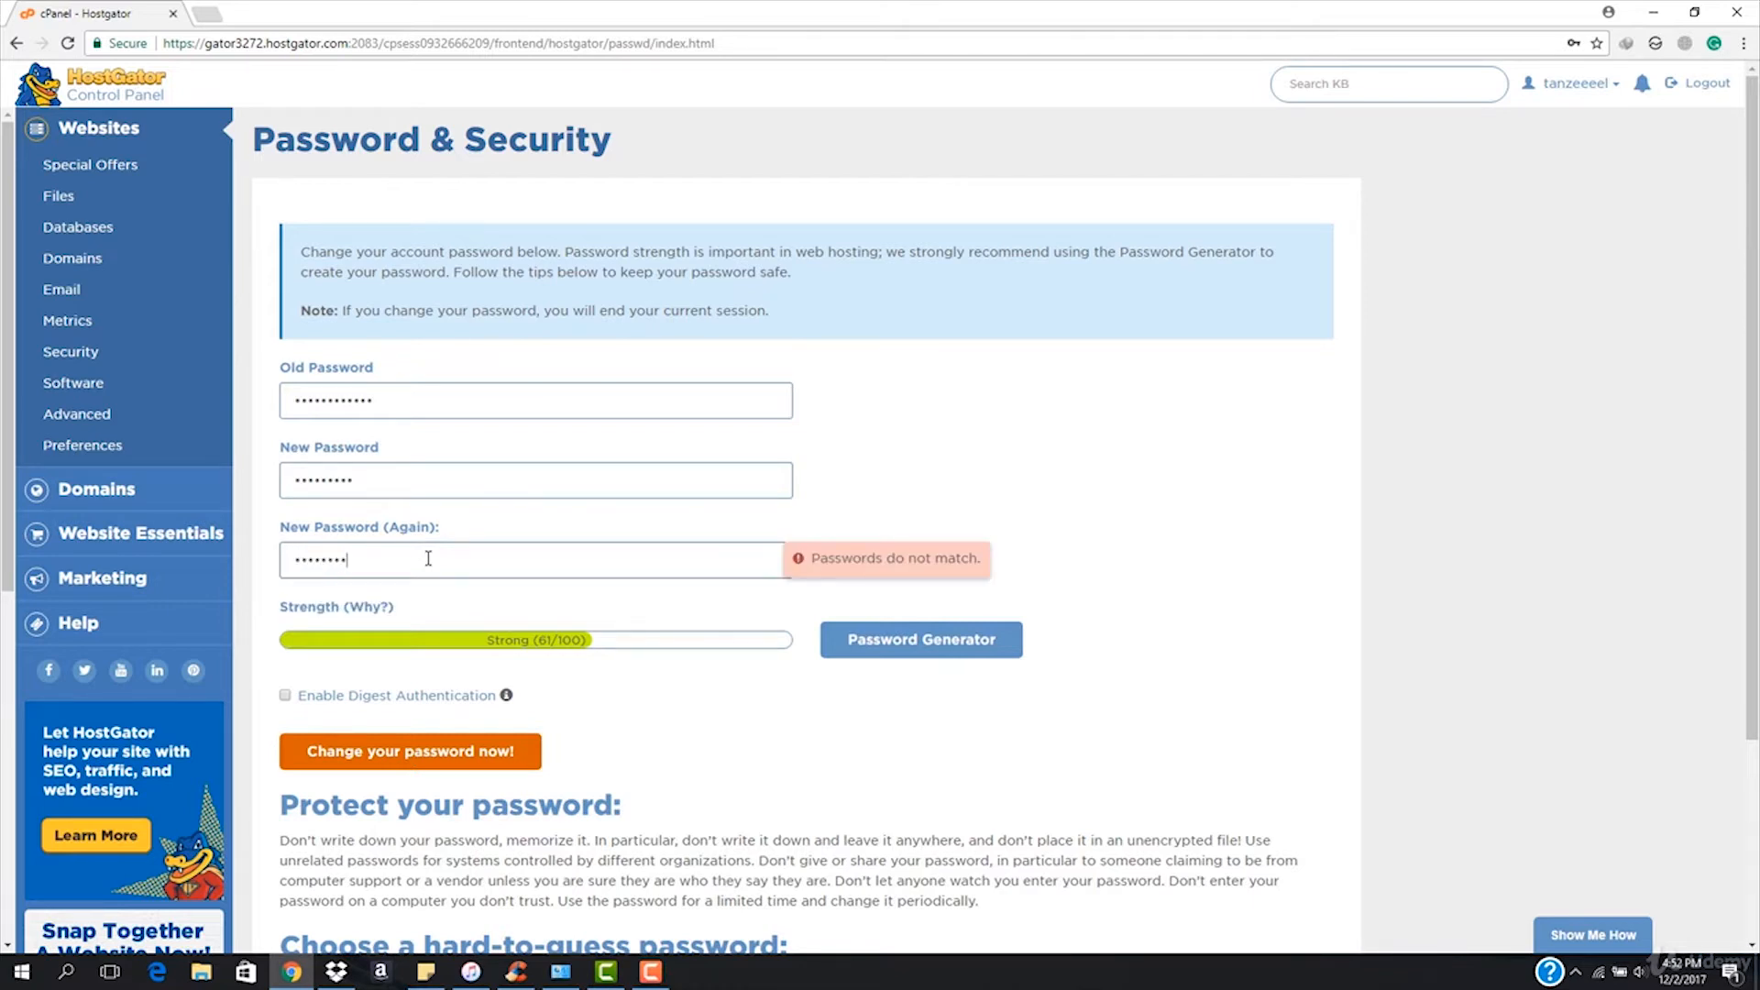
pyautogui.write('a')
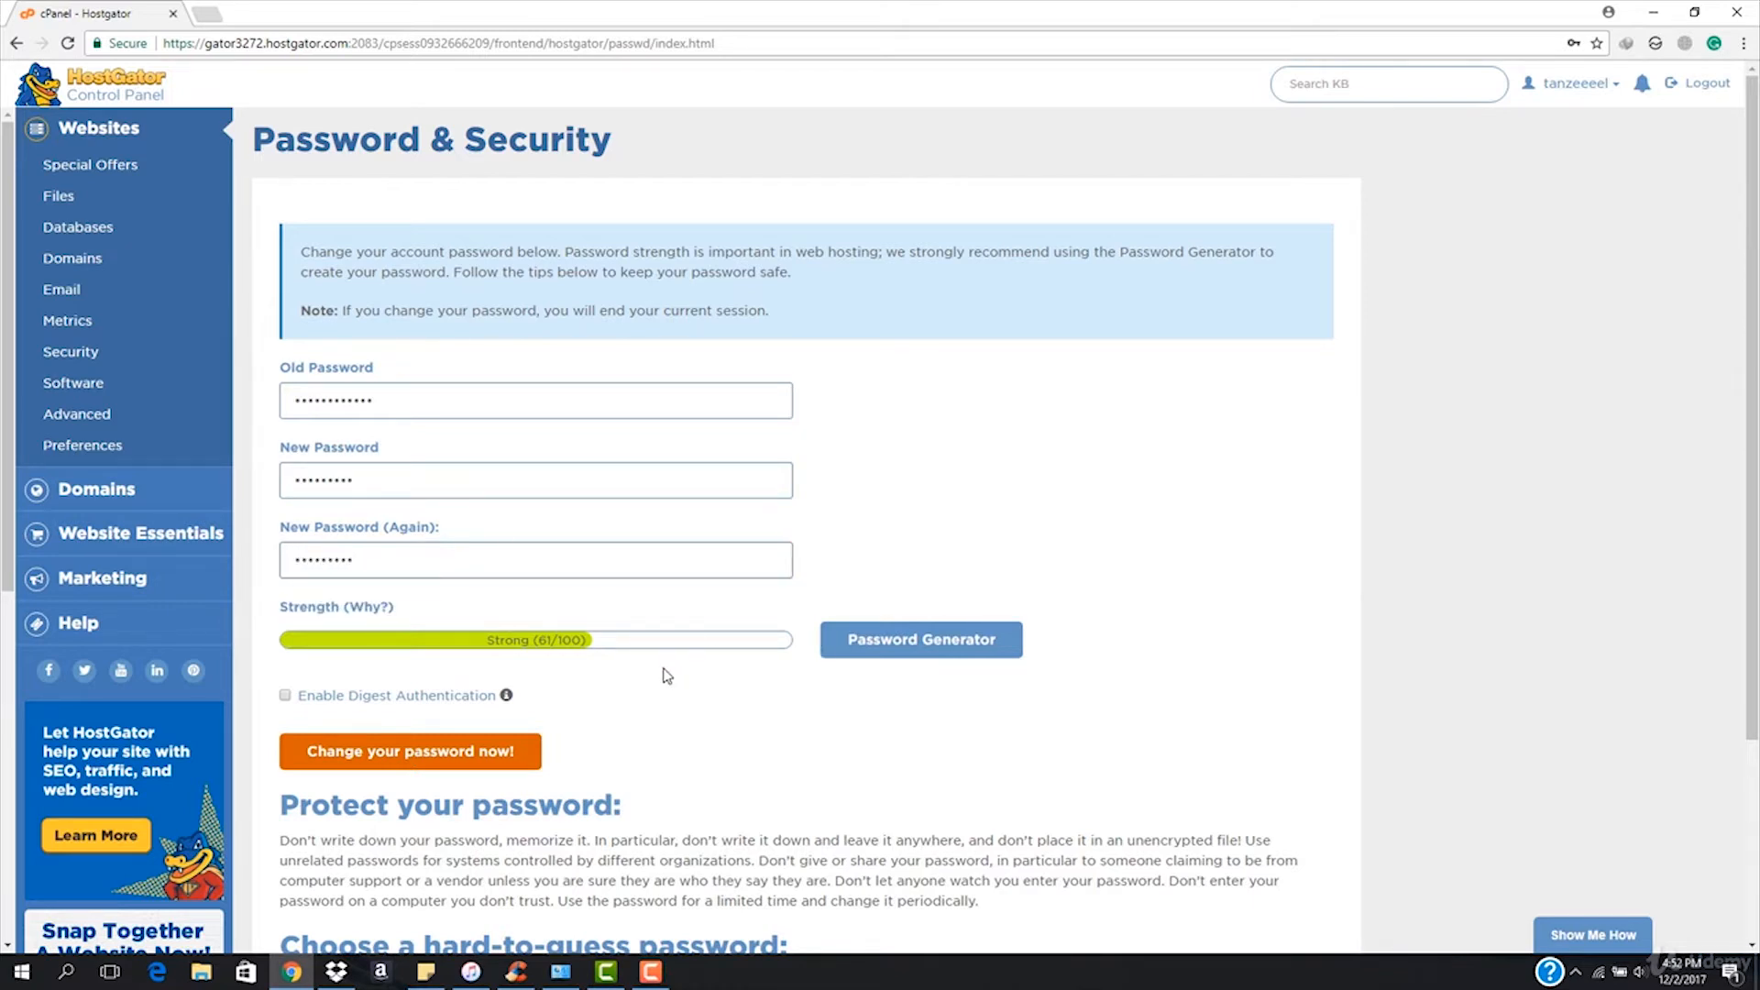
pyautogui.scroll(-3, 667, 676)
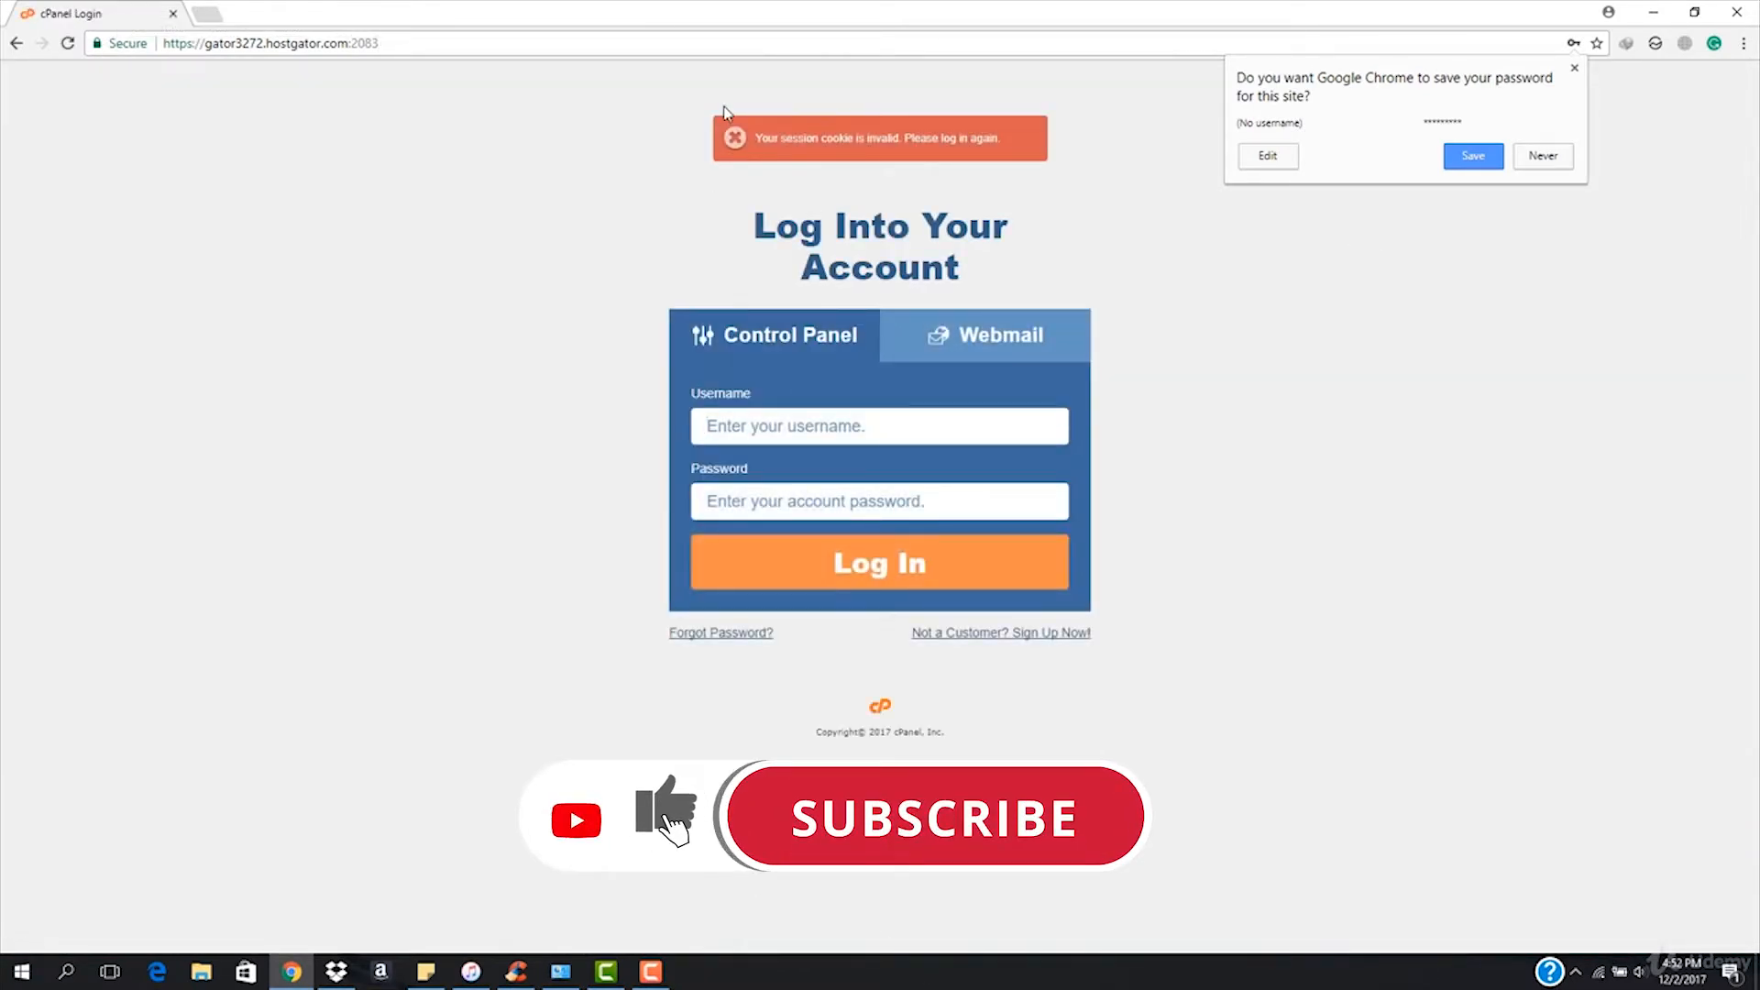
# Sign back into cPanel with the saved username and new password, dismissing Chrome's save-password prompt.
pyautogui.click(872, 424)
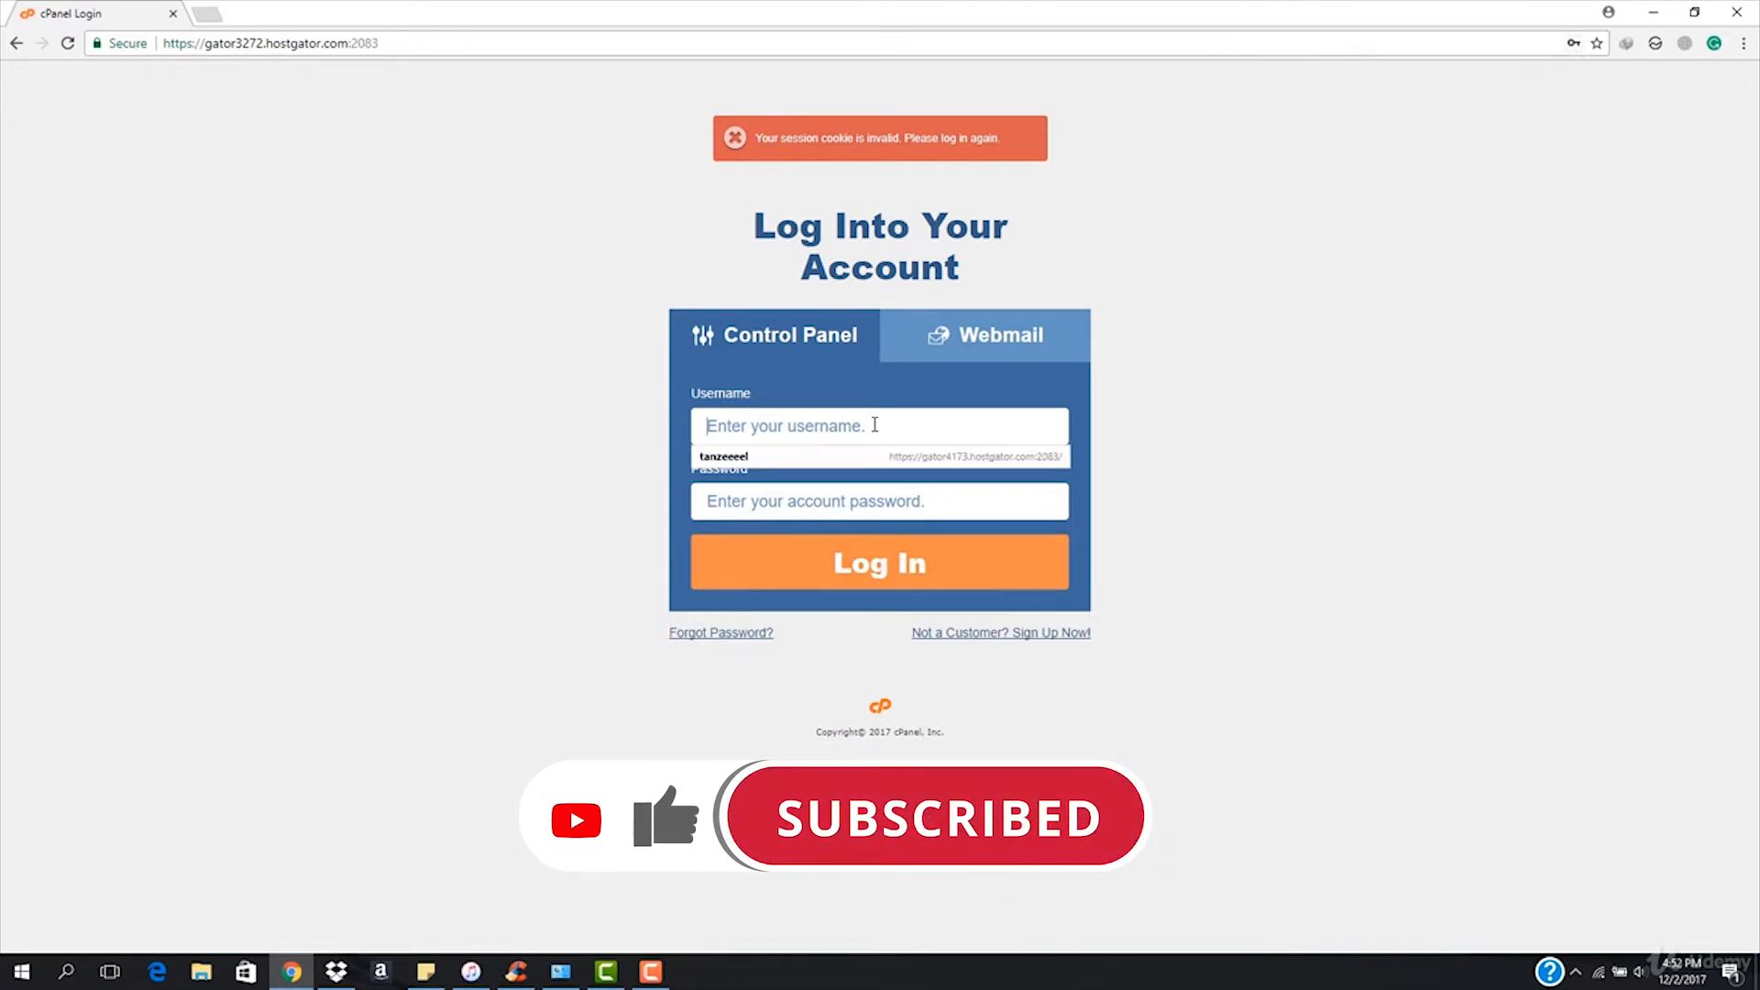
pyautogui.click(867, 457)
pyautogui.click(866, 495)
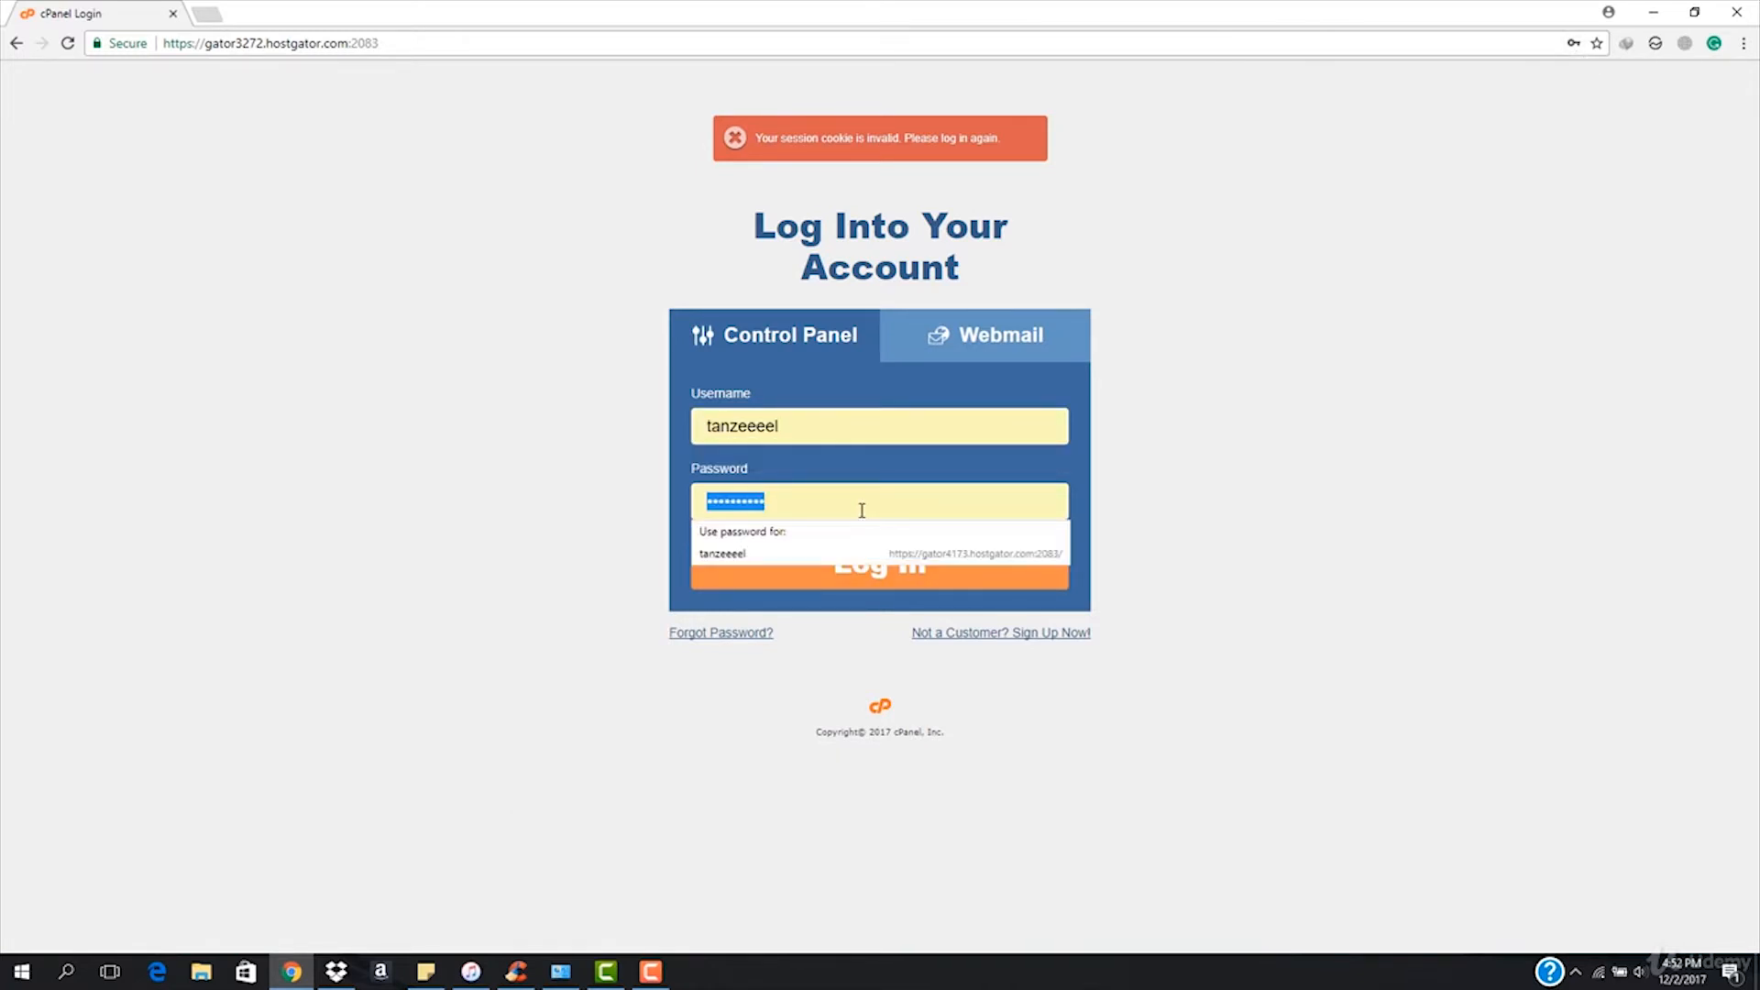
pyautogui.write('•')
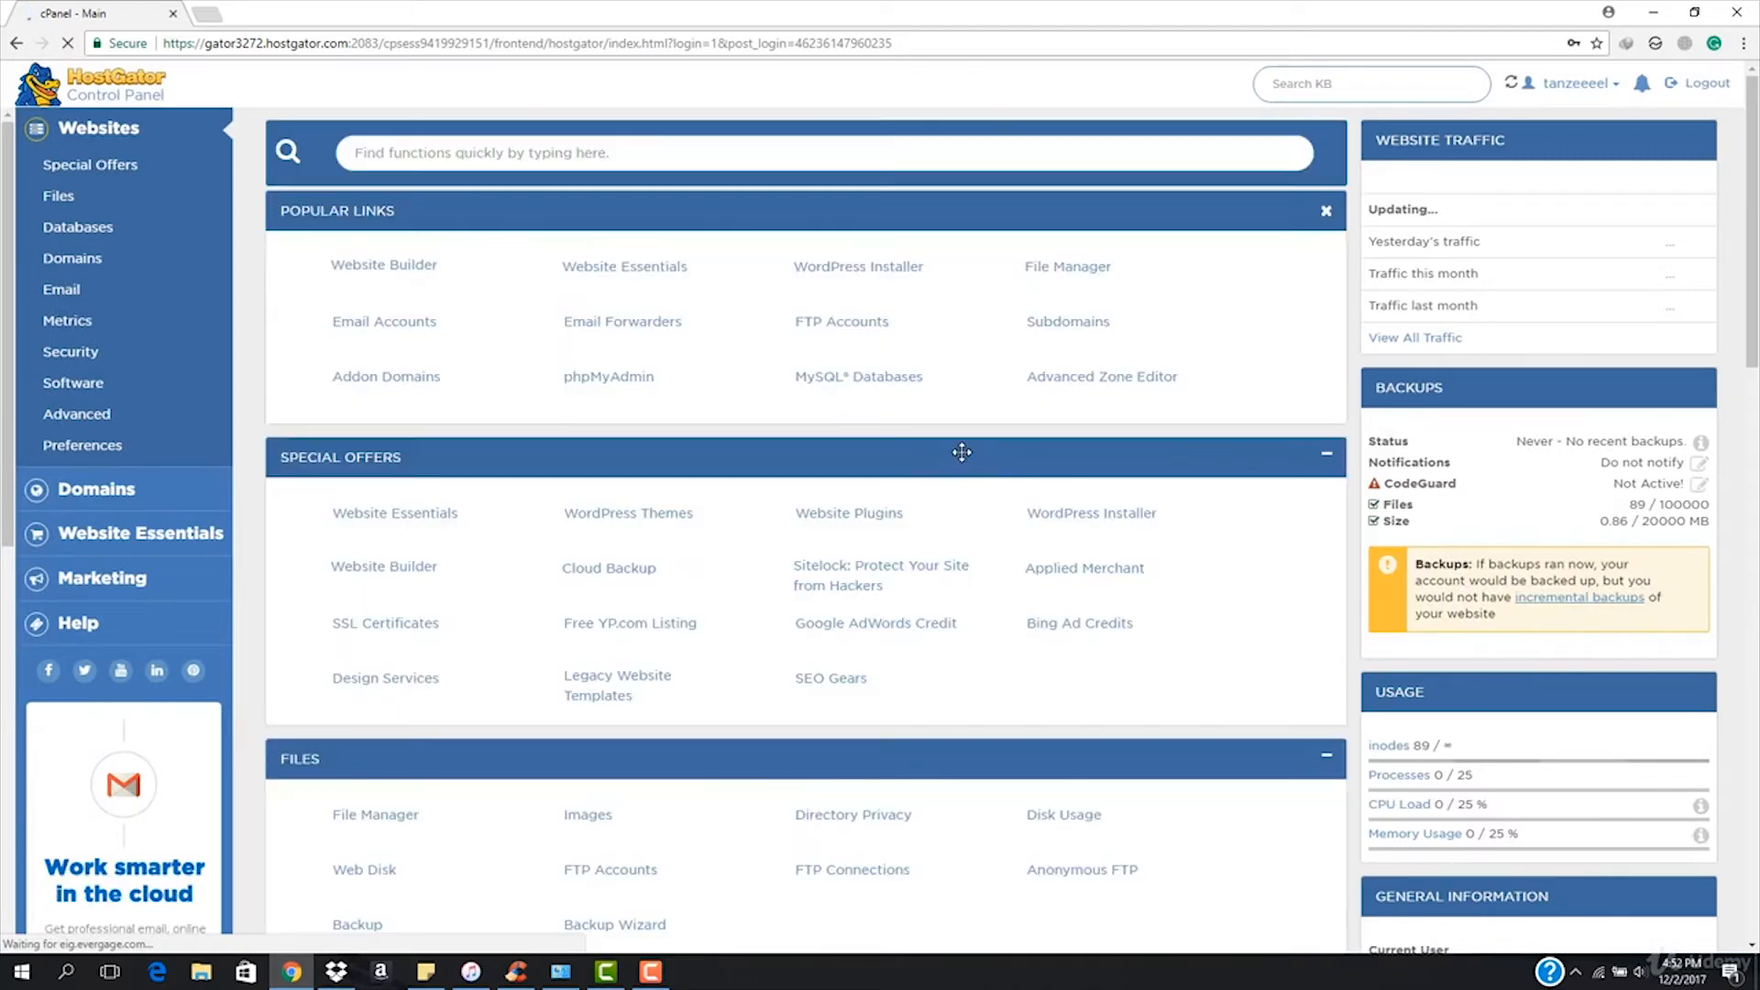
pyautogui.scroll(-10, 810, 436)
pyautogui.scroll(10, 810, 436)
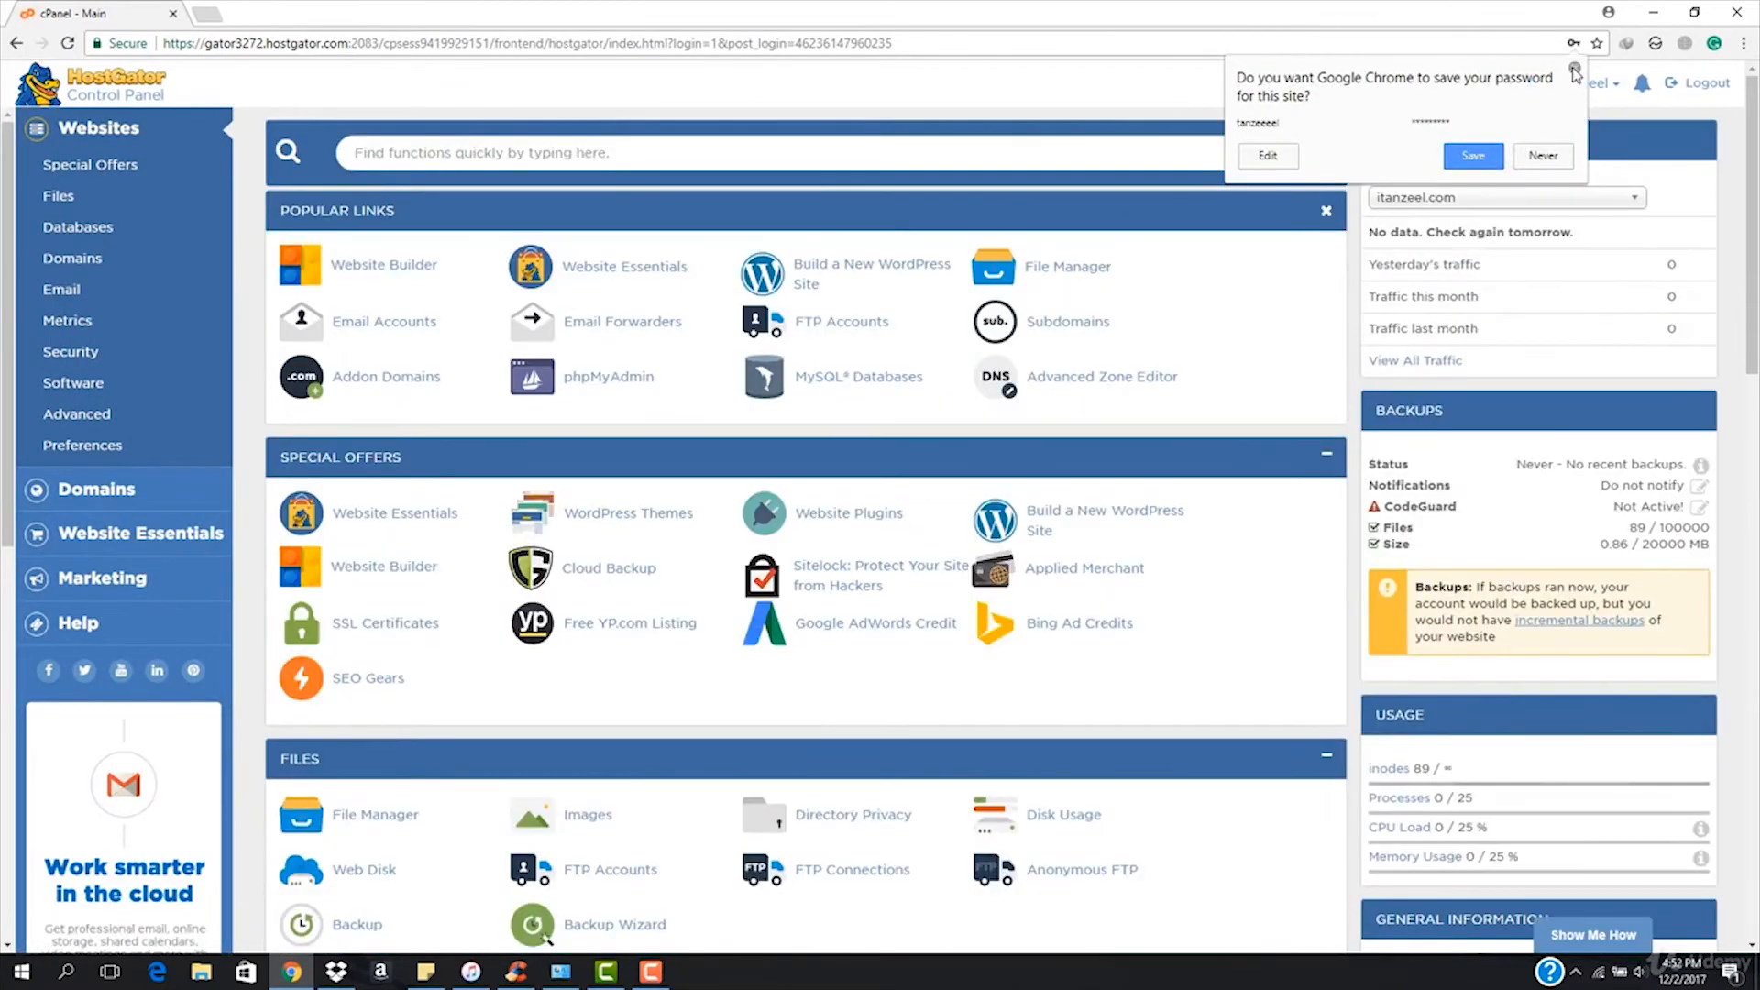
pyautogui.click(1574, 69)
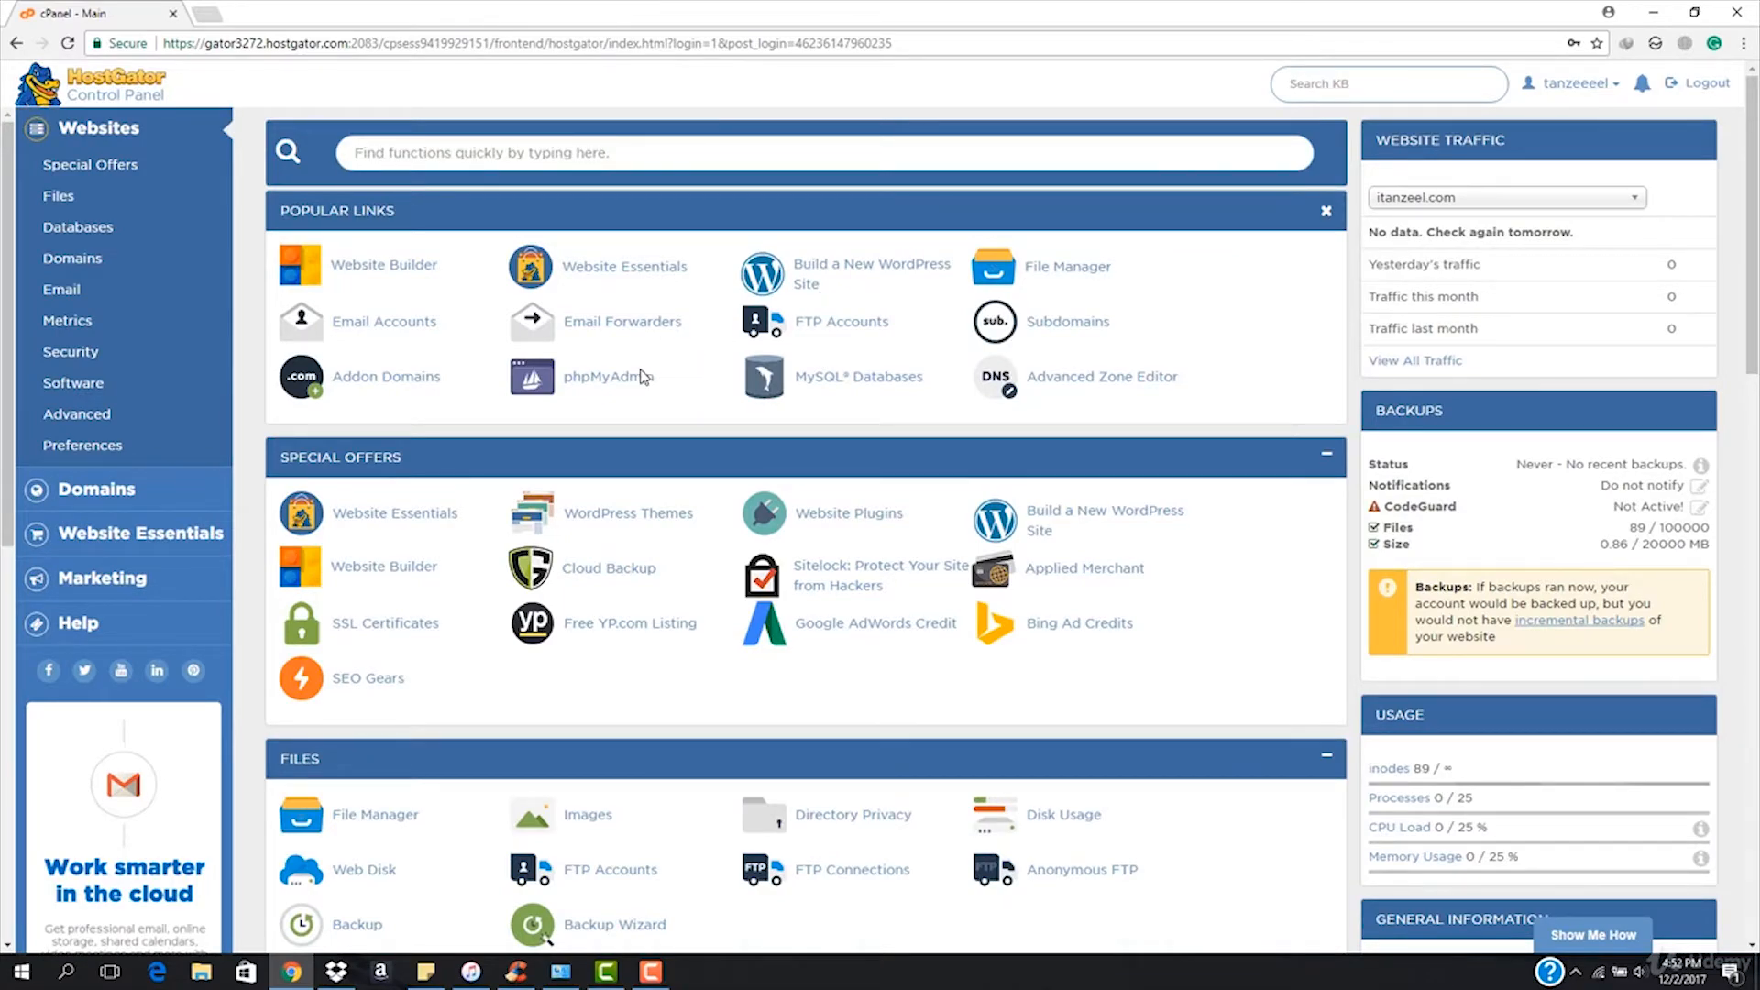
# Load itanzeel.com in a new tab to see HostGator's Getting Started page, then return to cPanel.
pyautogui.scroll(-15, 641, 375)
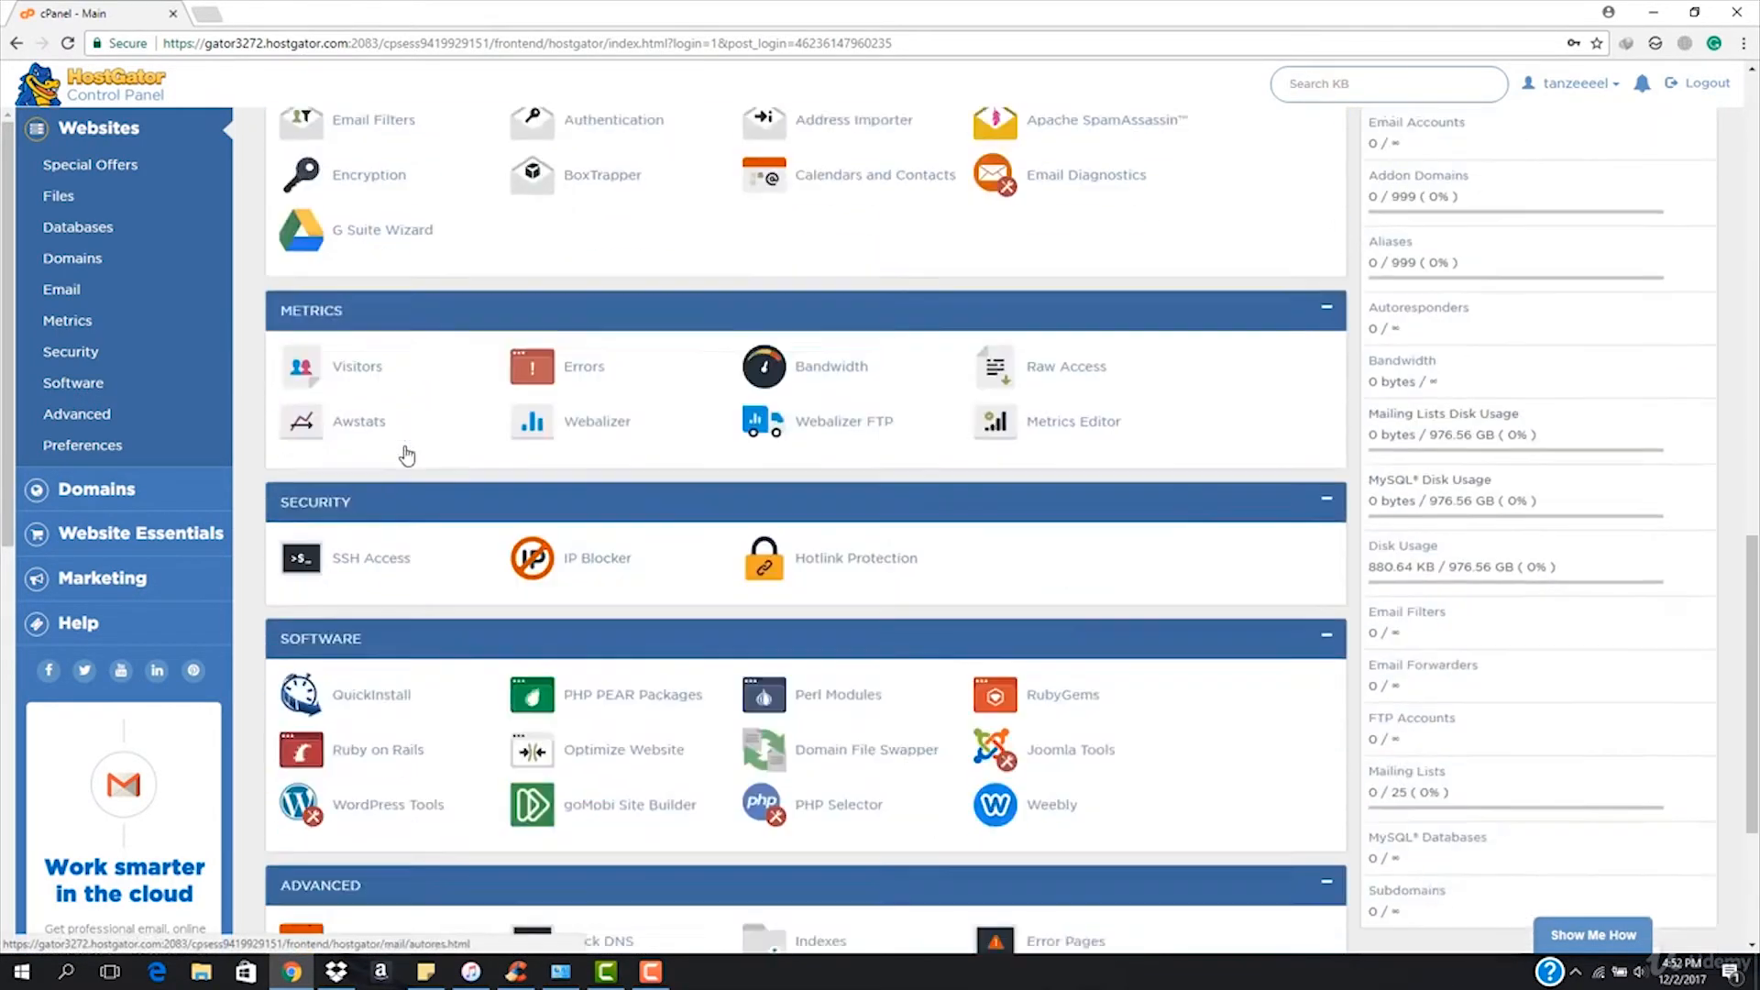
pyautogui.scroll(-3, 407, 456)
pyautogui.click(208, 12)
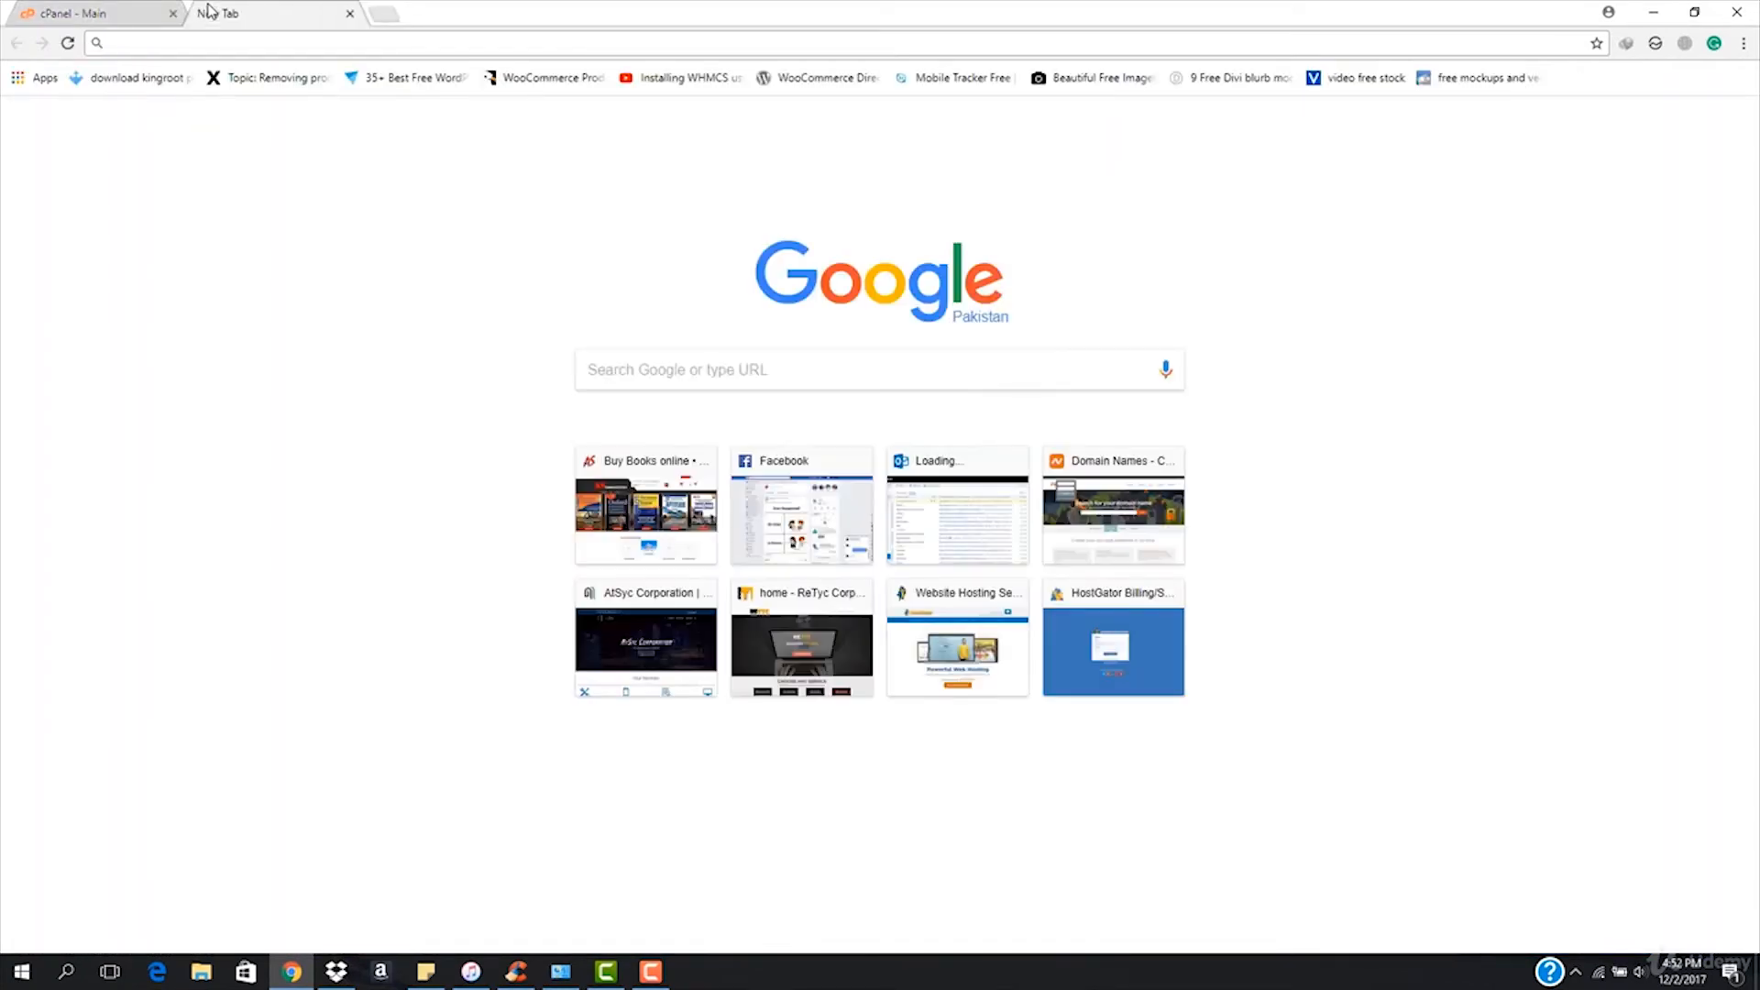
pyautogui.write('ita')
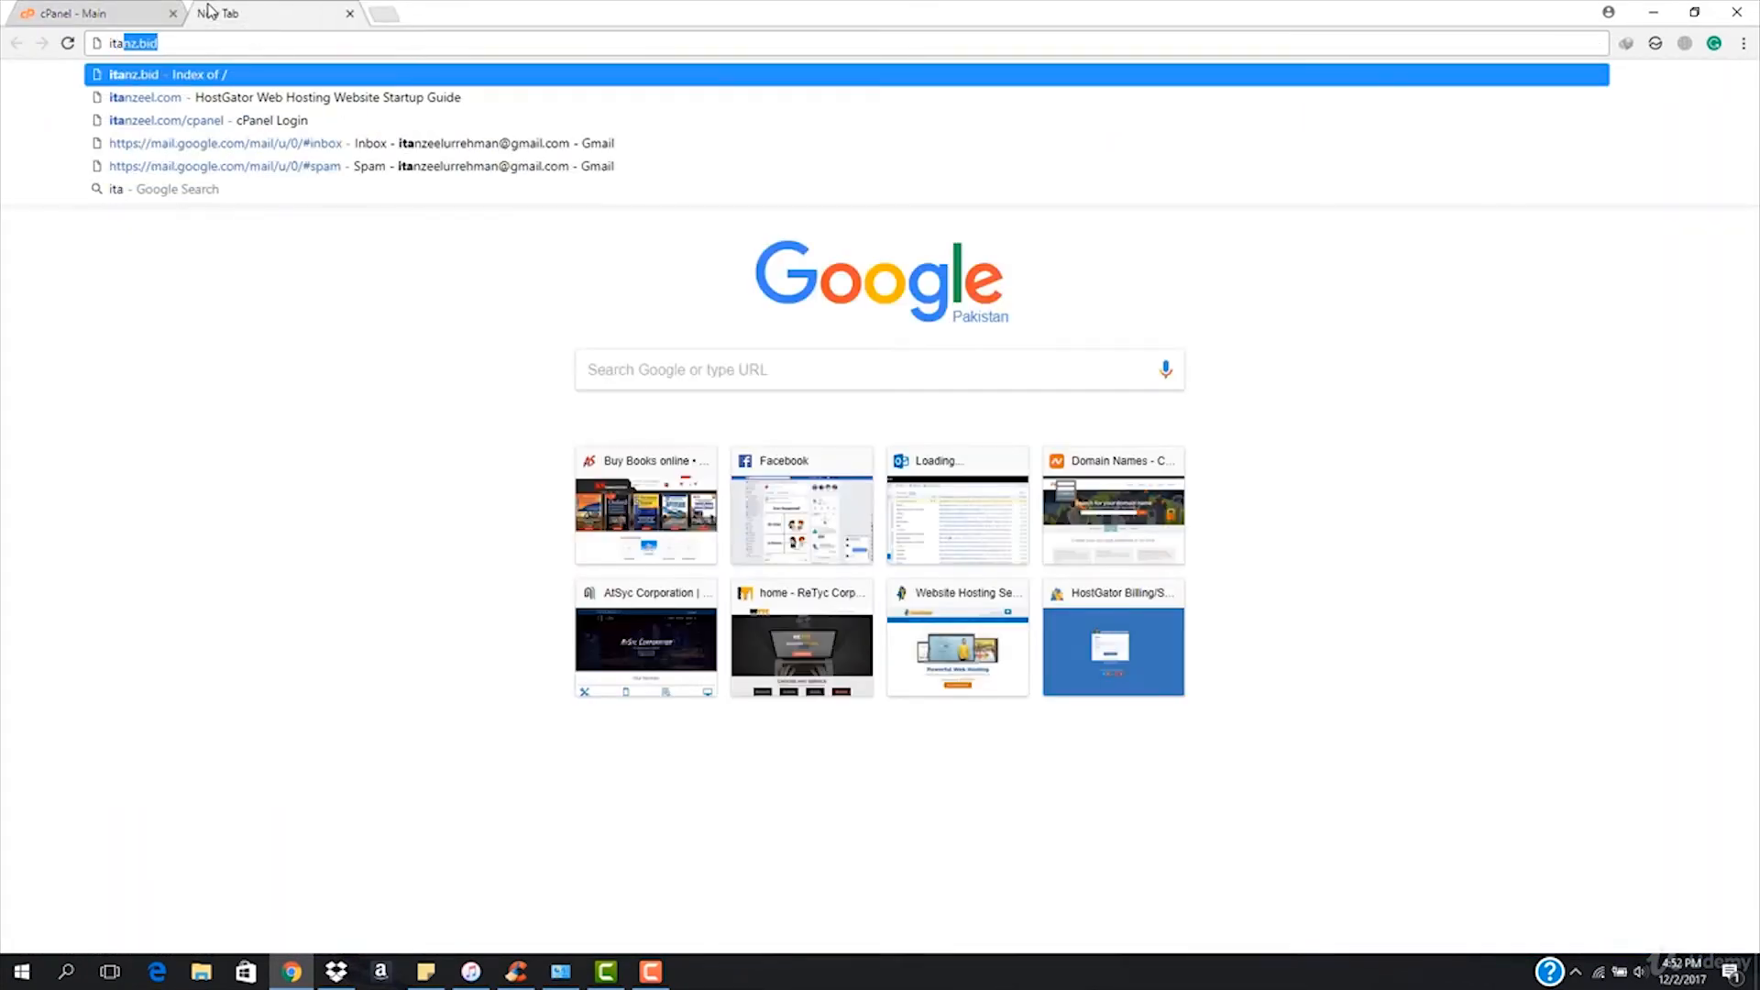
pyautogui.write('nze')
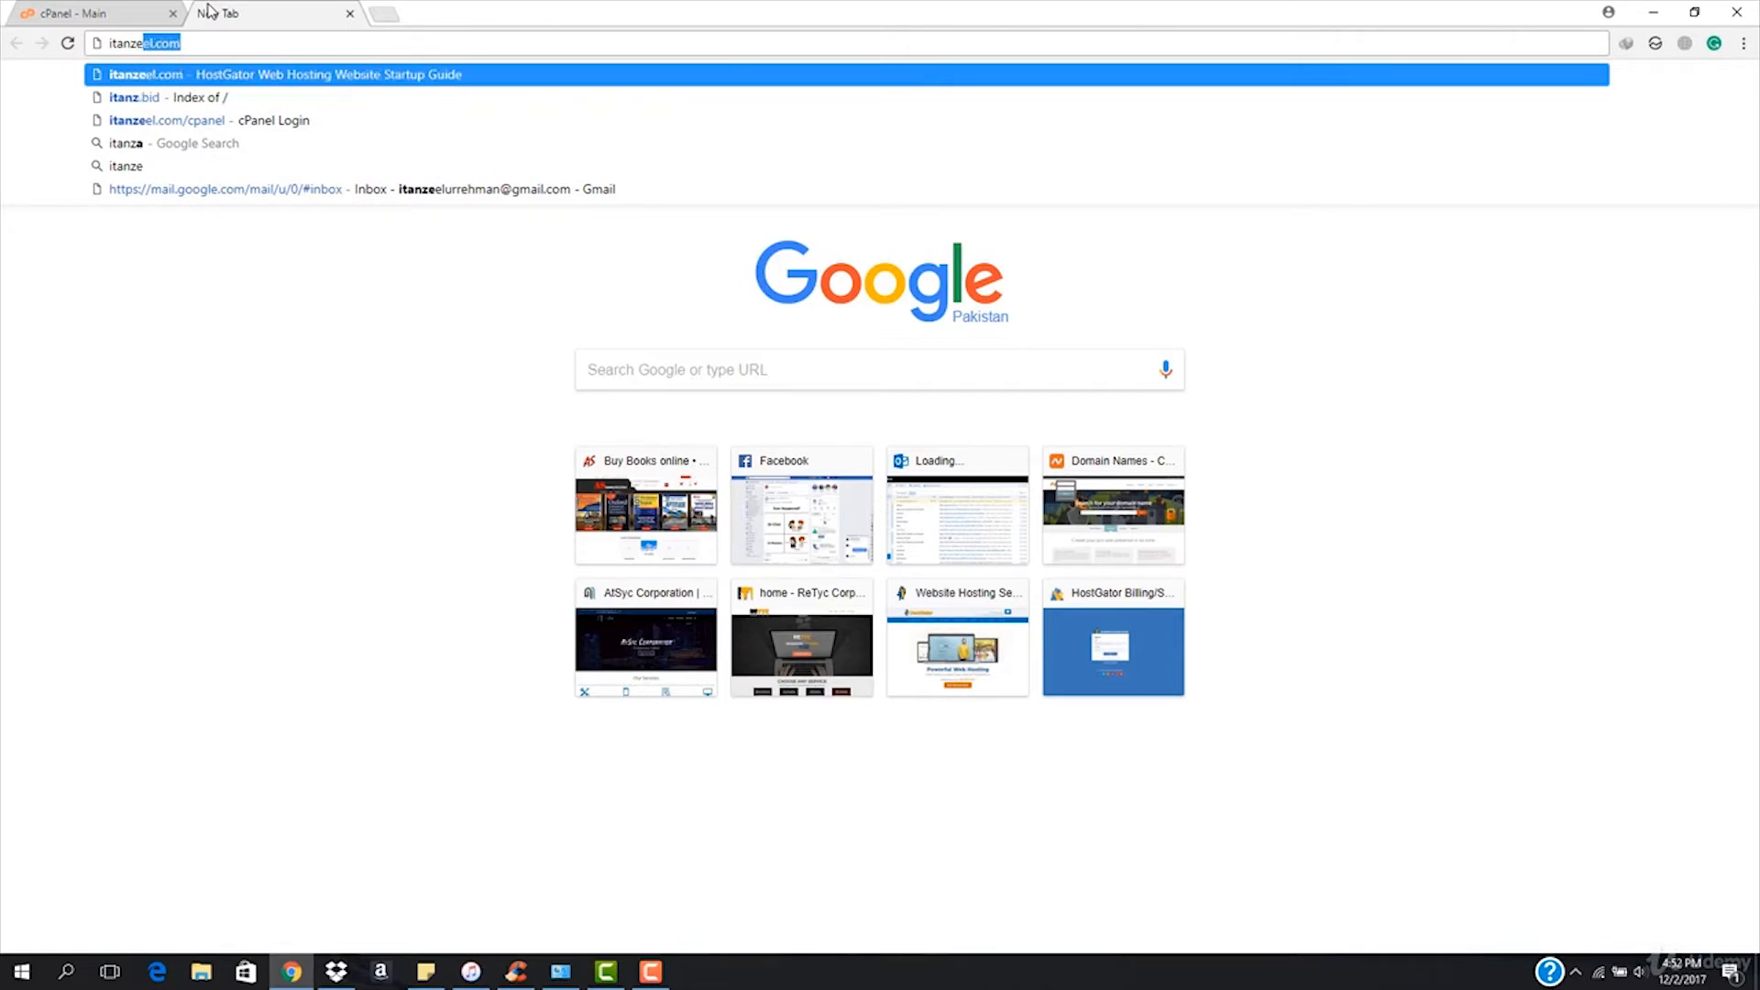
pyautogui.write('e')
pyautogui.press('Return')
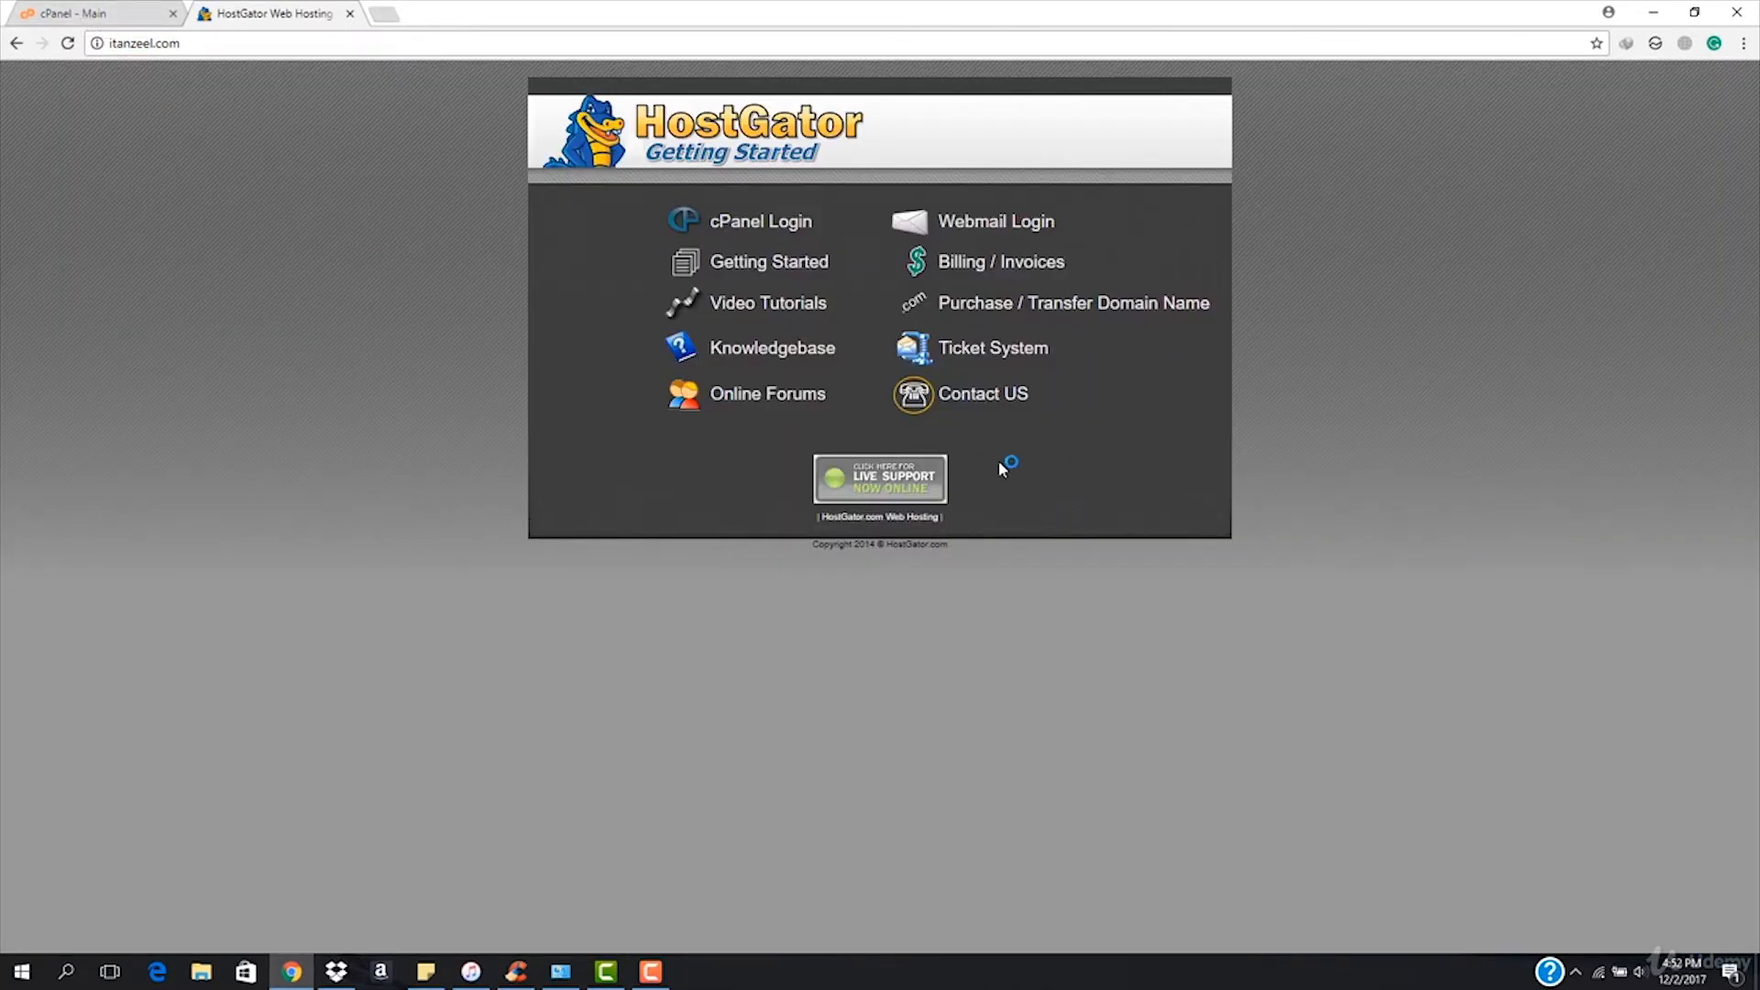
pyautogui.click(88, 8)
pyautogui.scroll(20, 598, 612)
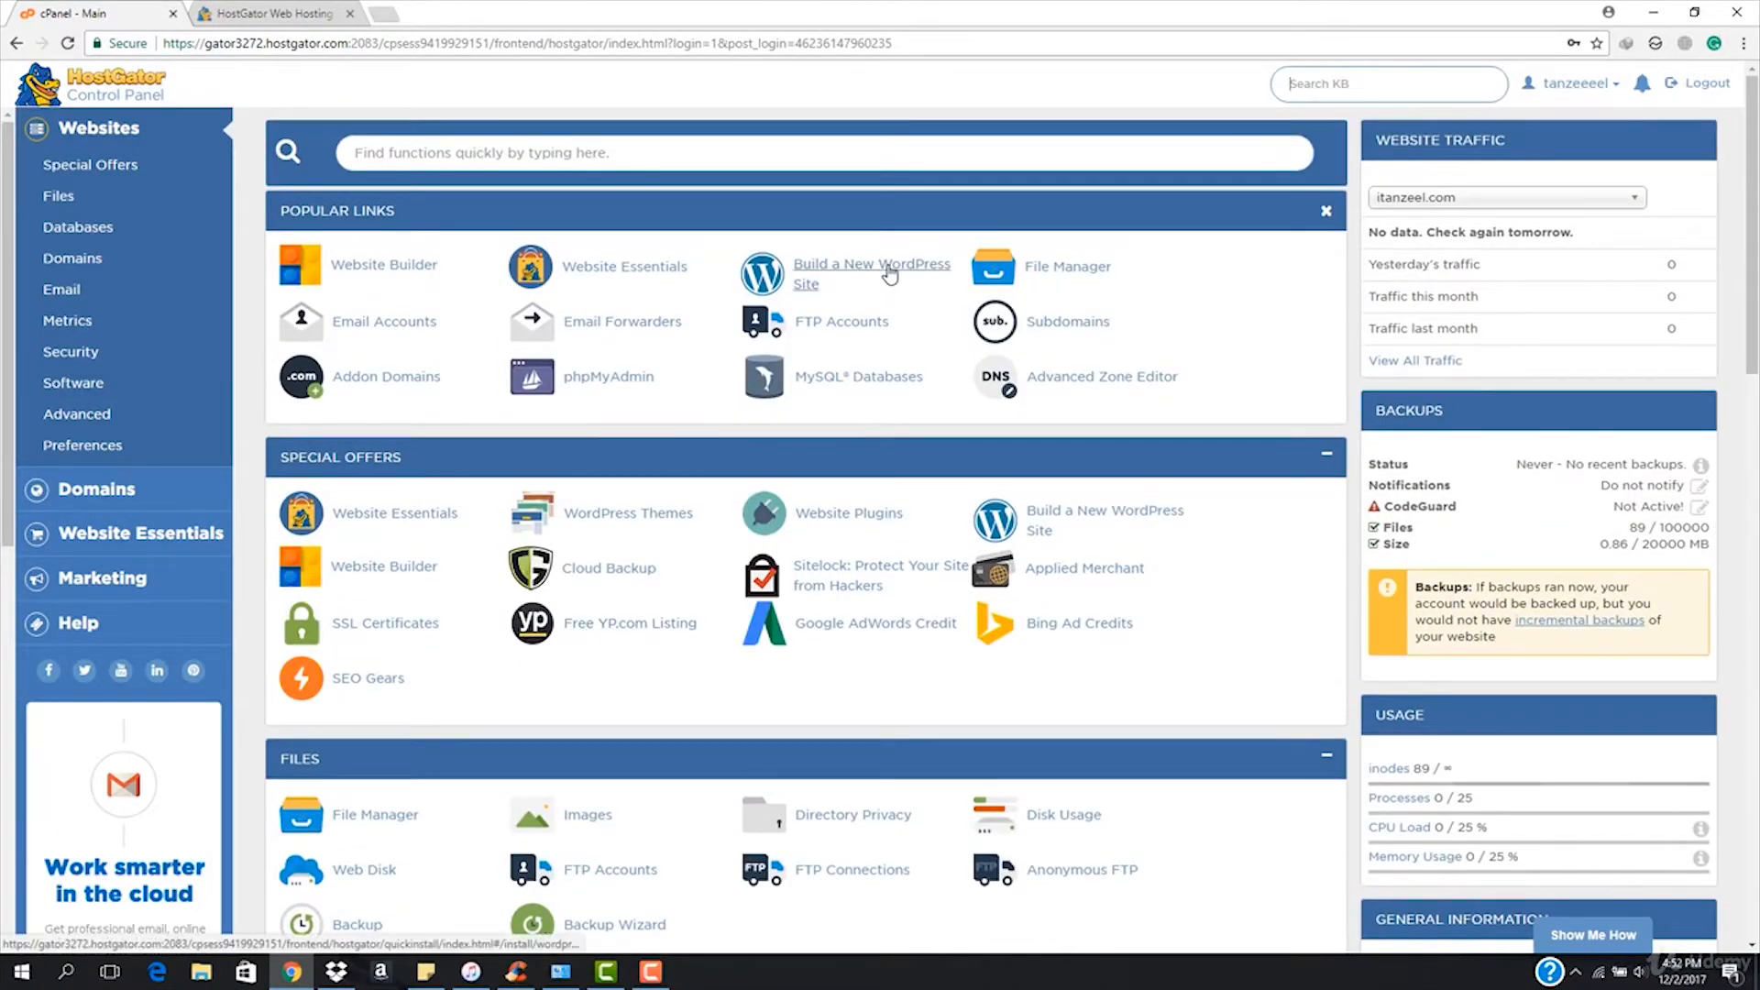
# Choose 'Build a New WordPress Site', pick itanzeel.com as the domain, and continue to Install Settings.
pyautogui.click(889, 272)
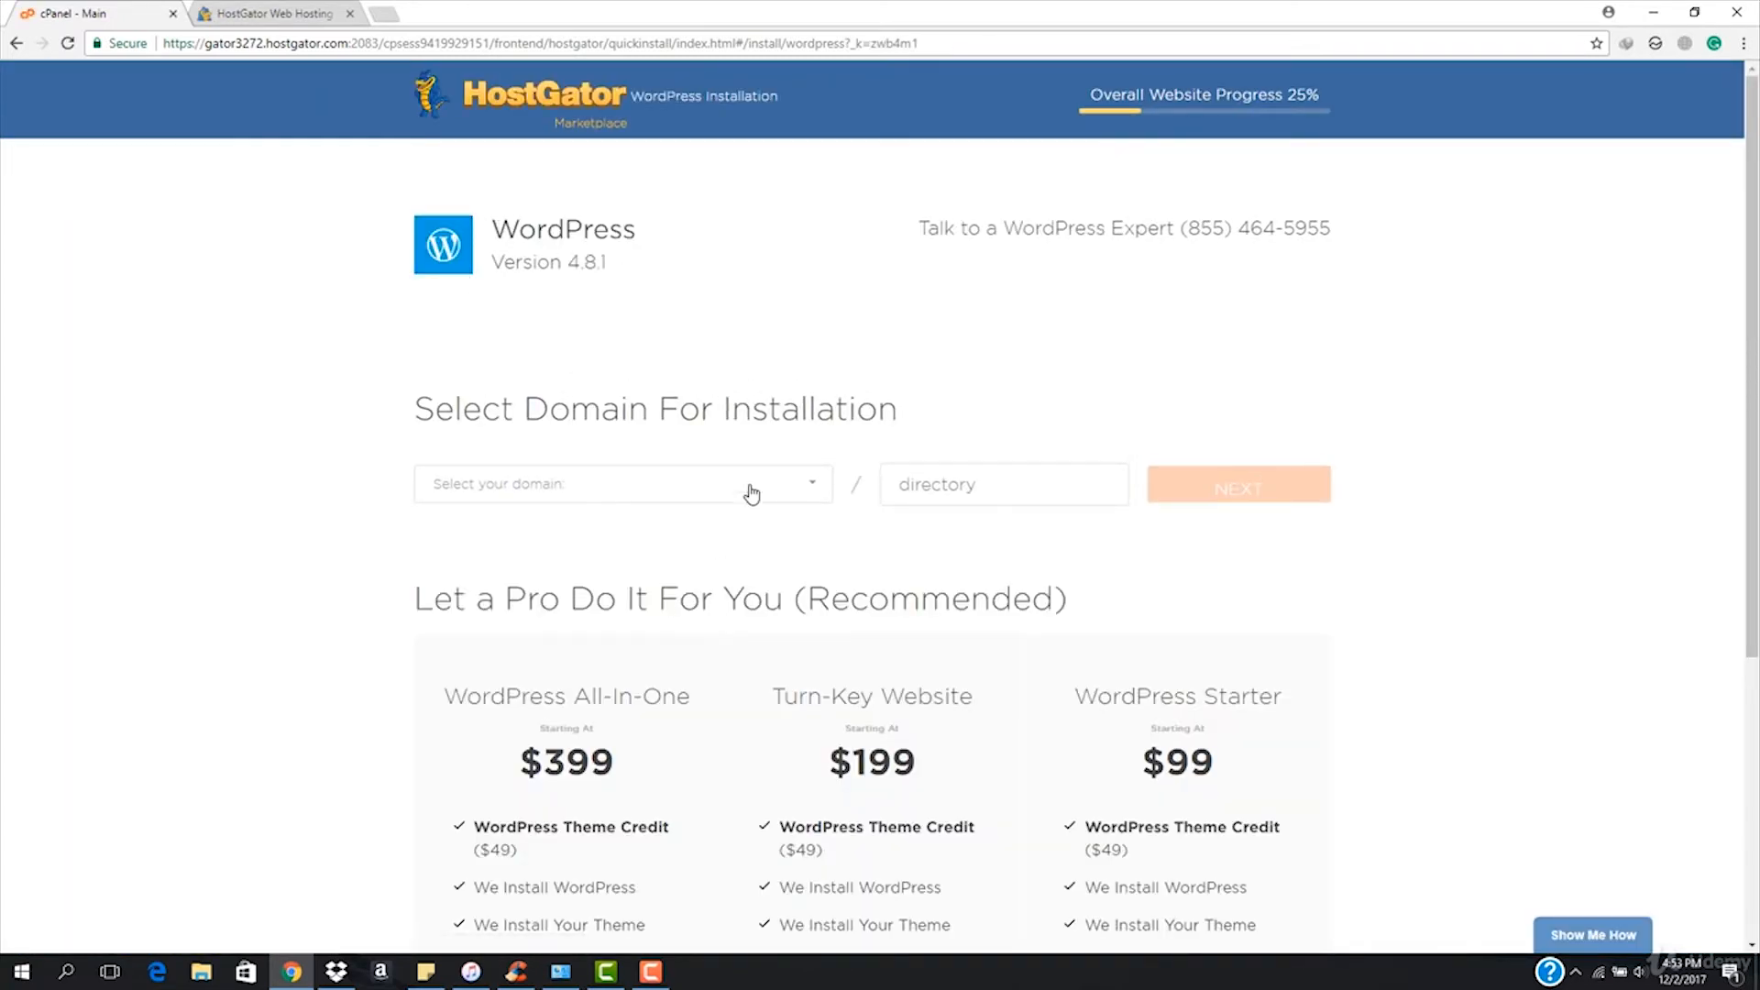
pyautogui.click(794, 483)
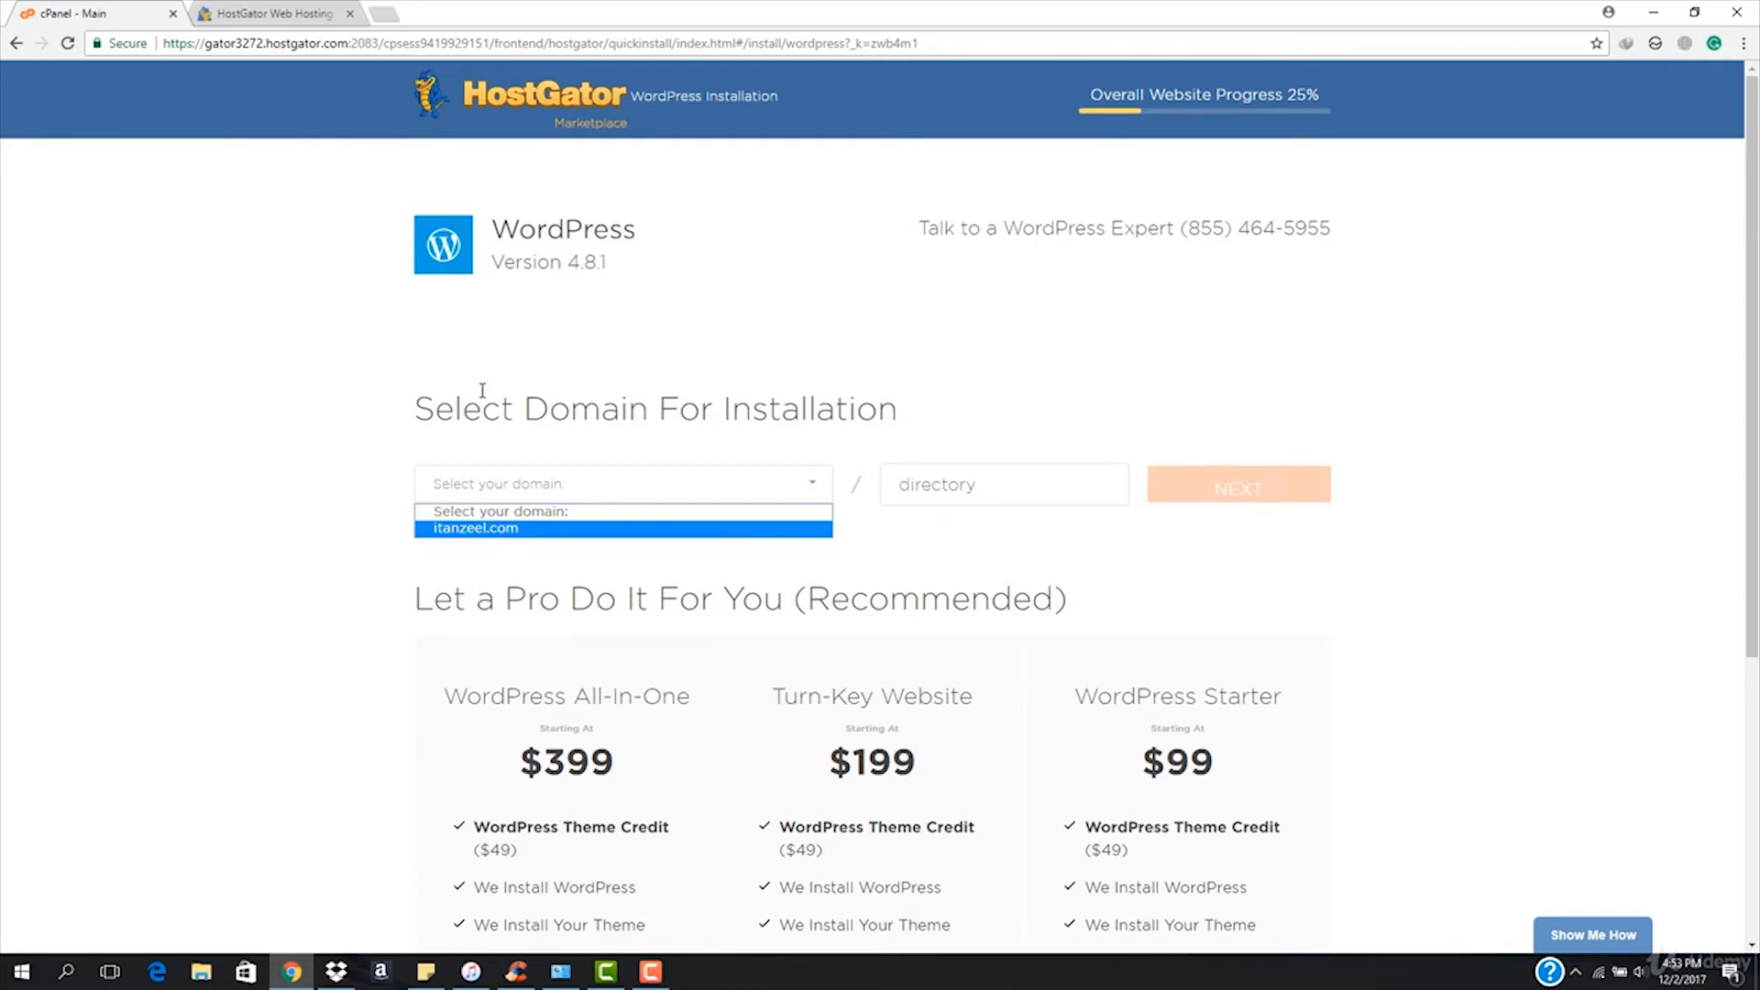
pyautogui.click(475, 529)
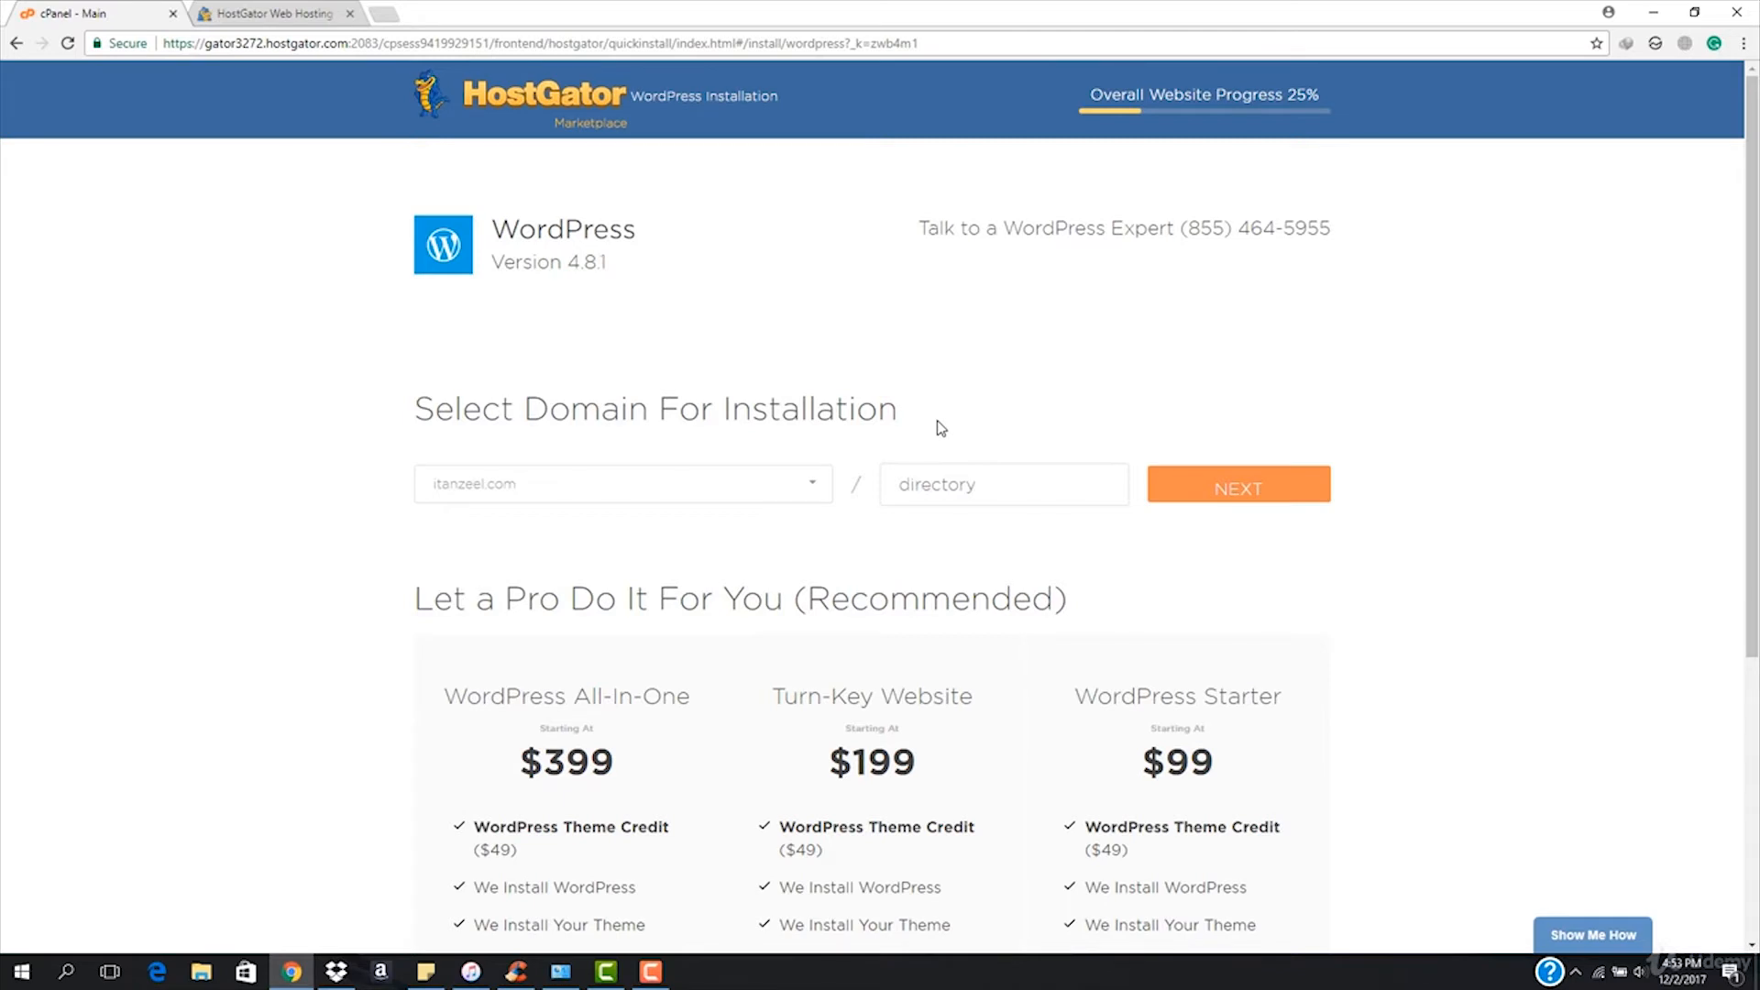
pyautogui.click(1226, 494)
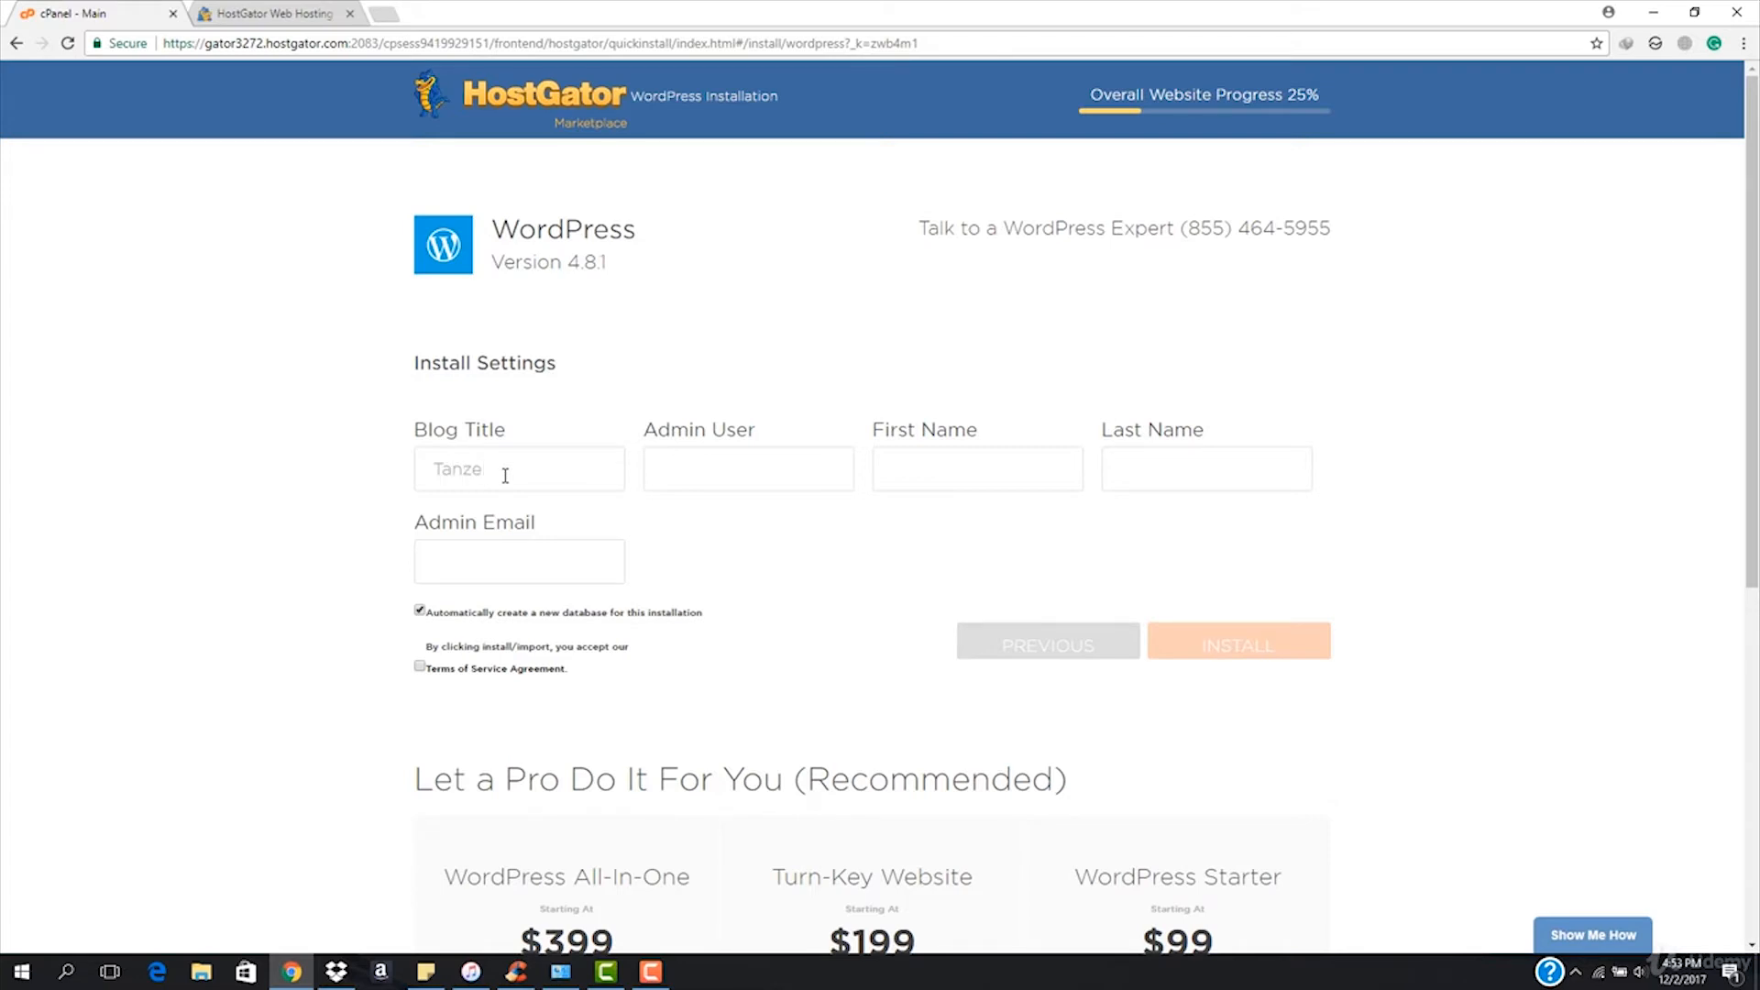
# Fill in the blog title, the admin's first and last name, and the admin e-mail from saved entries.
pyautogui.write('el Ur Rehman')
pyautogui.click(1058, 484)
pyautogui.write('Tanz')
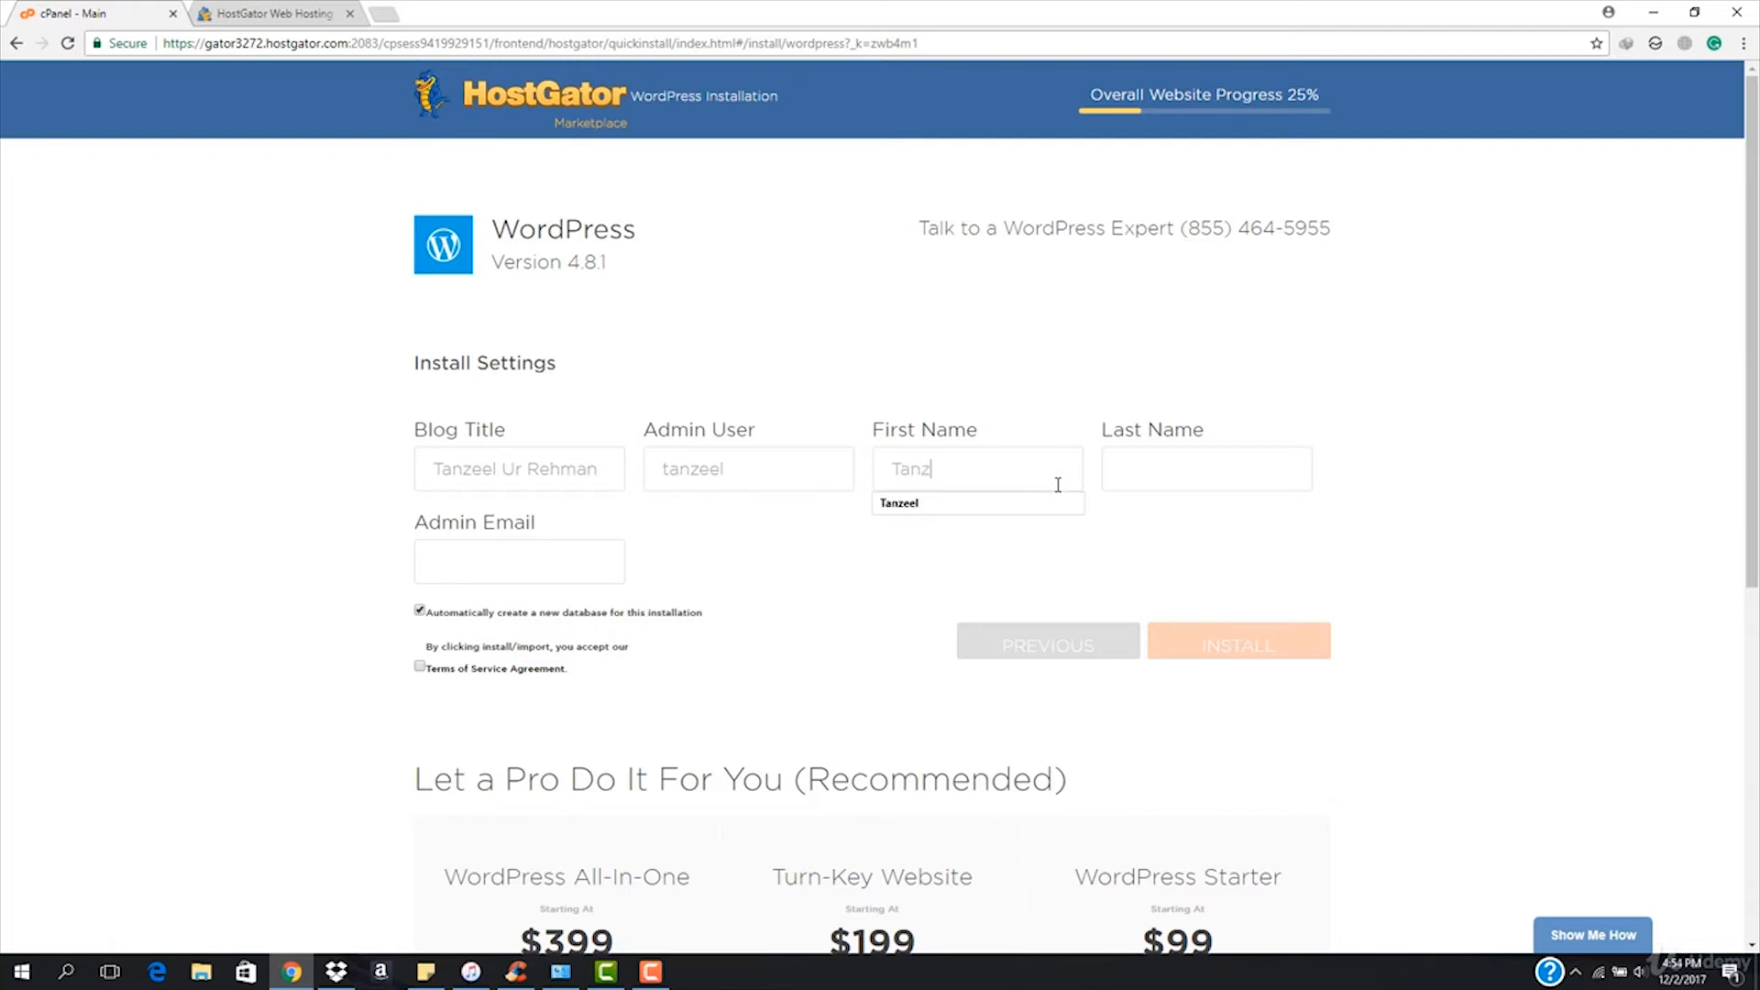
pyautogui.write('eee')
pyautogui.write('U')
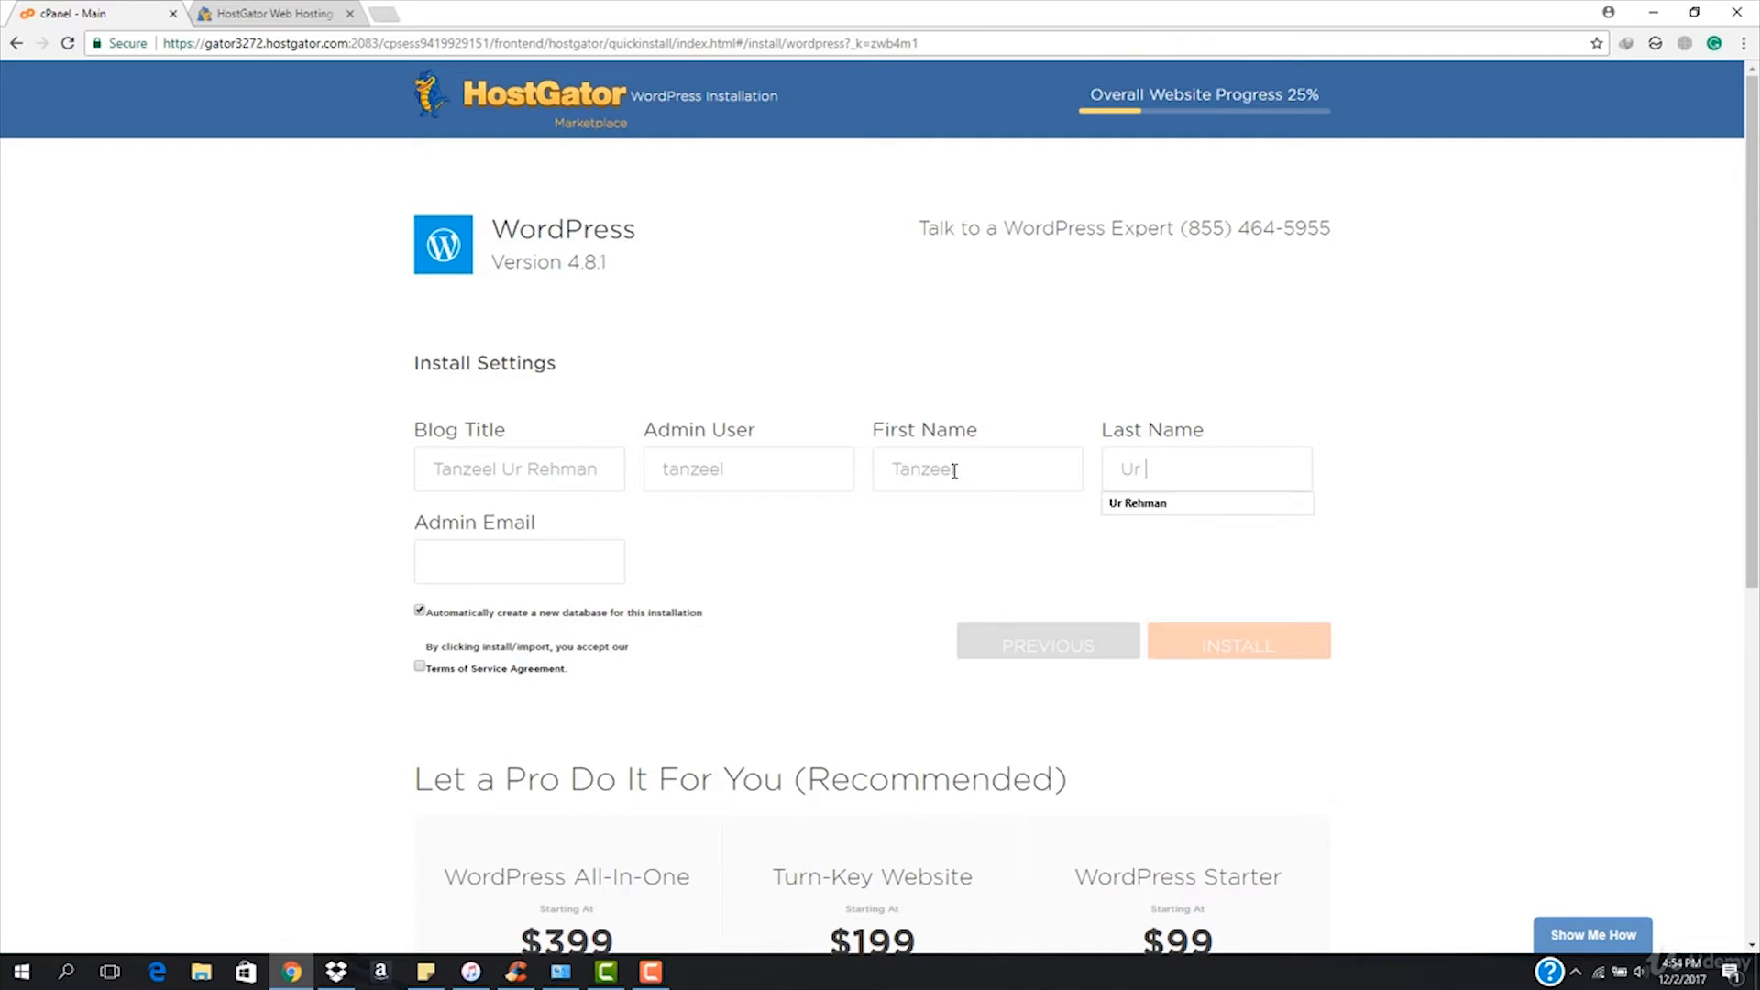
pyautogui.write('r')
pyautogui.press('Down')
pyautogui.press('Return')
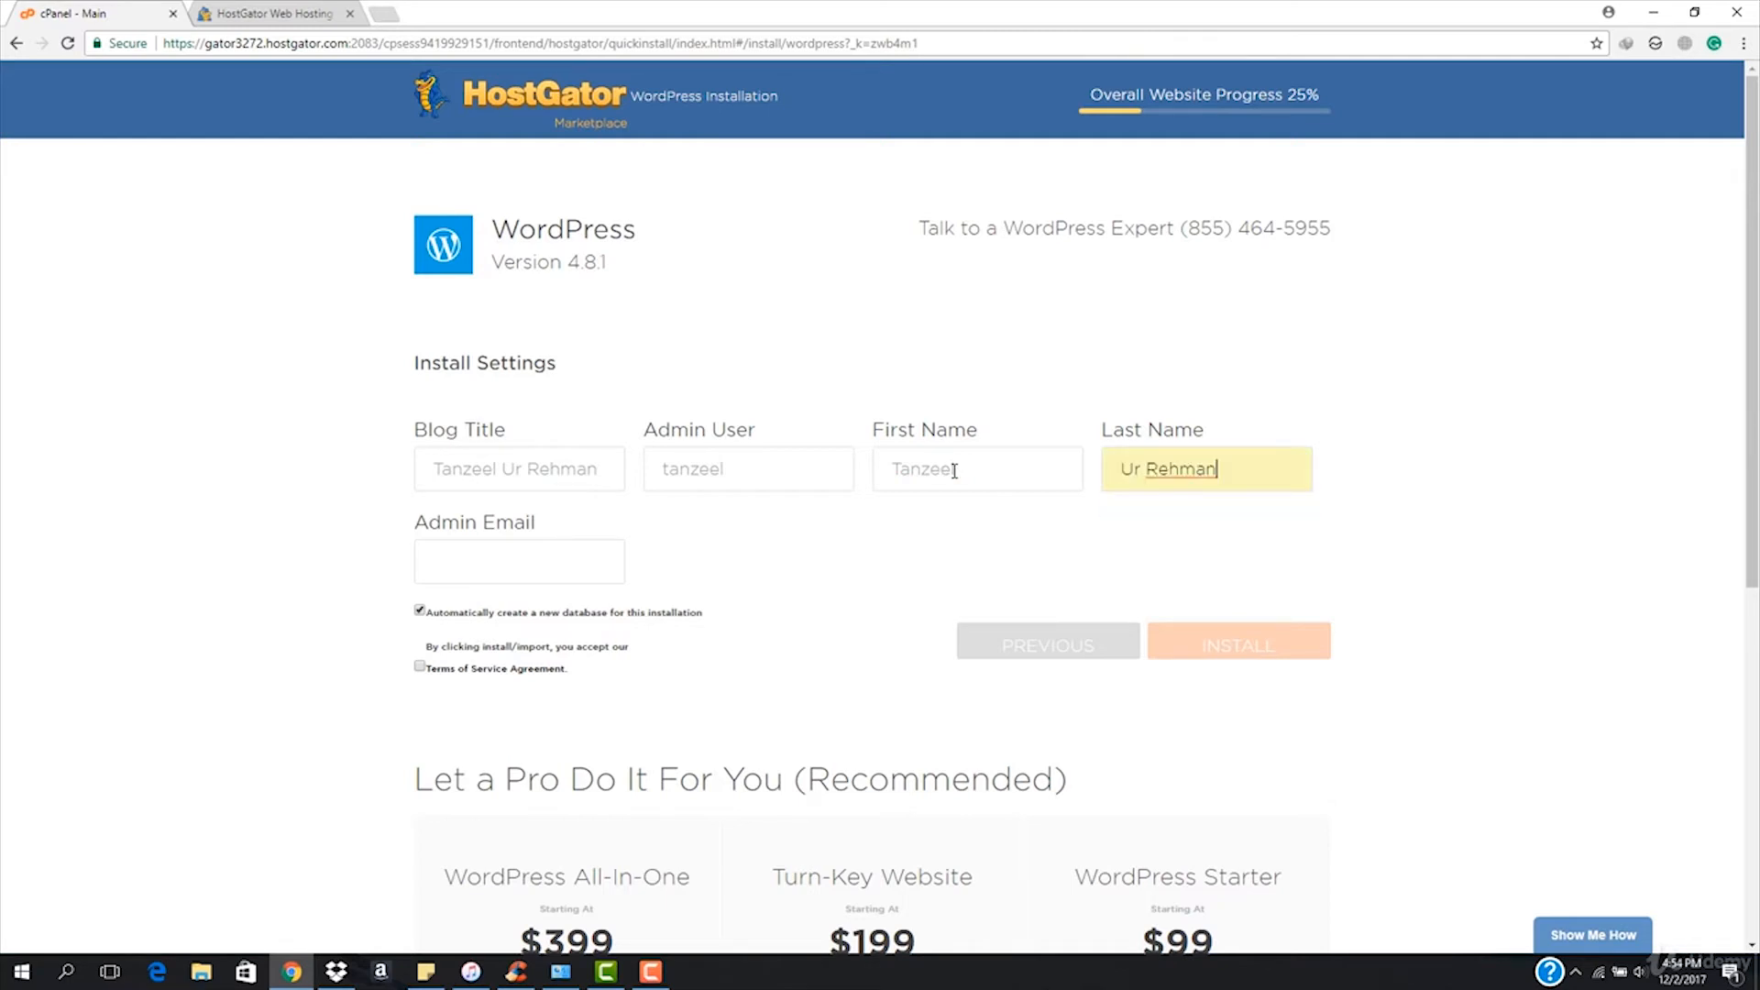
pyautogui.click(523, 567)
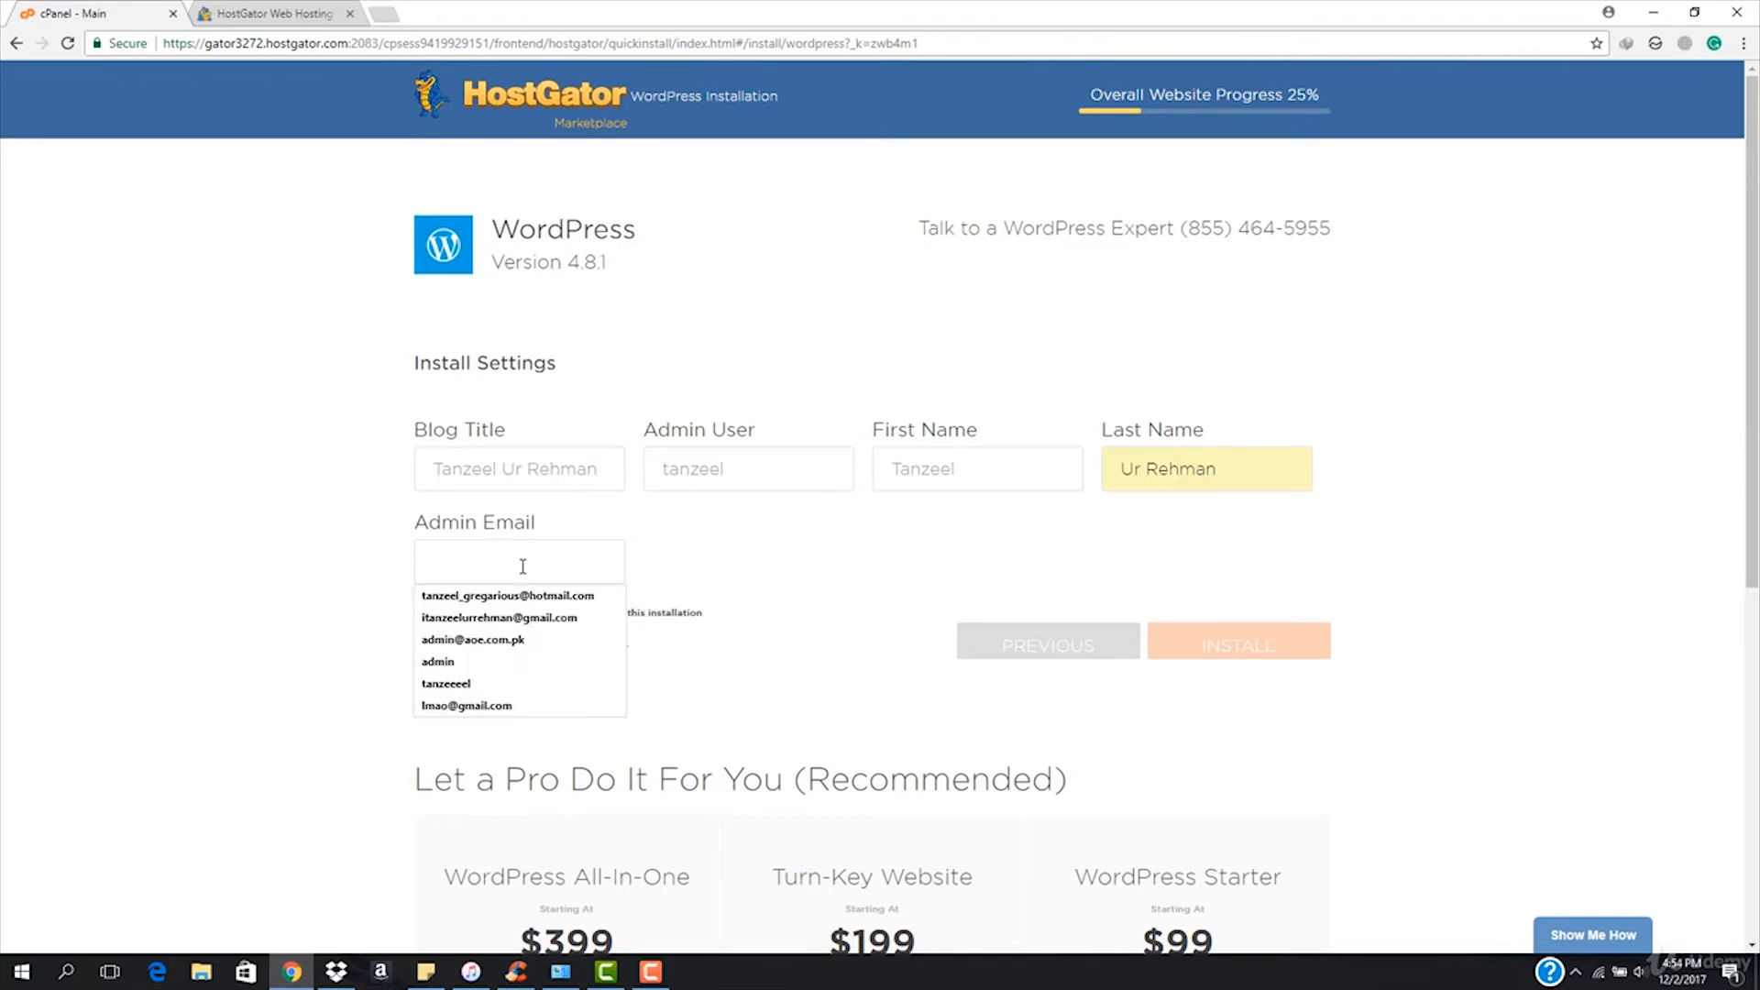
pyautogui.click(521, 622)
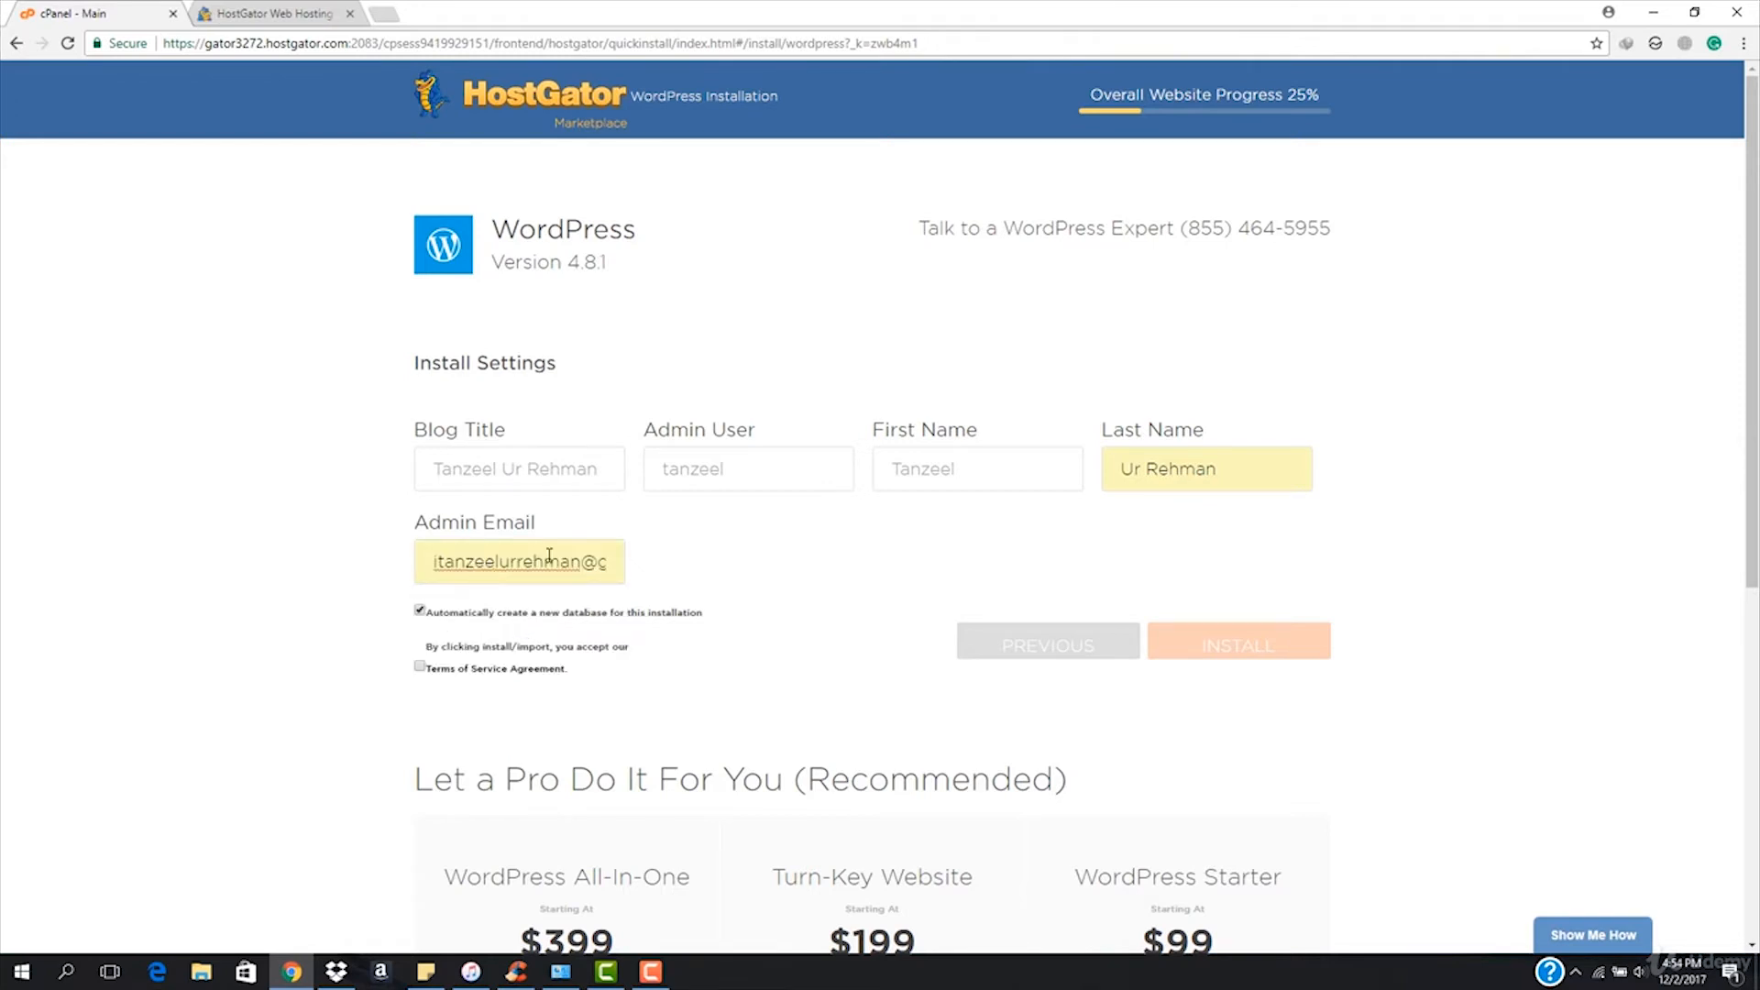
# Accept the Terms of Service and install WordPress on itanzeel.com.
pyautogui.scroll(-2, 587, 596)
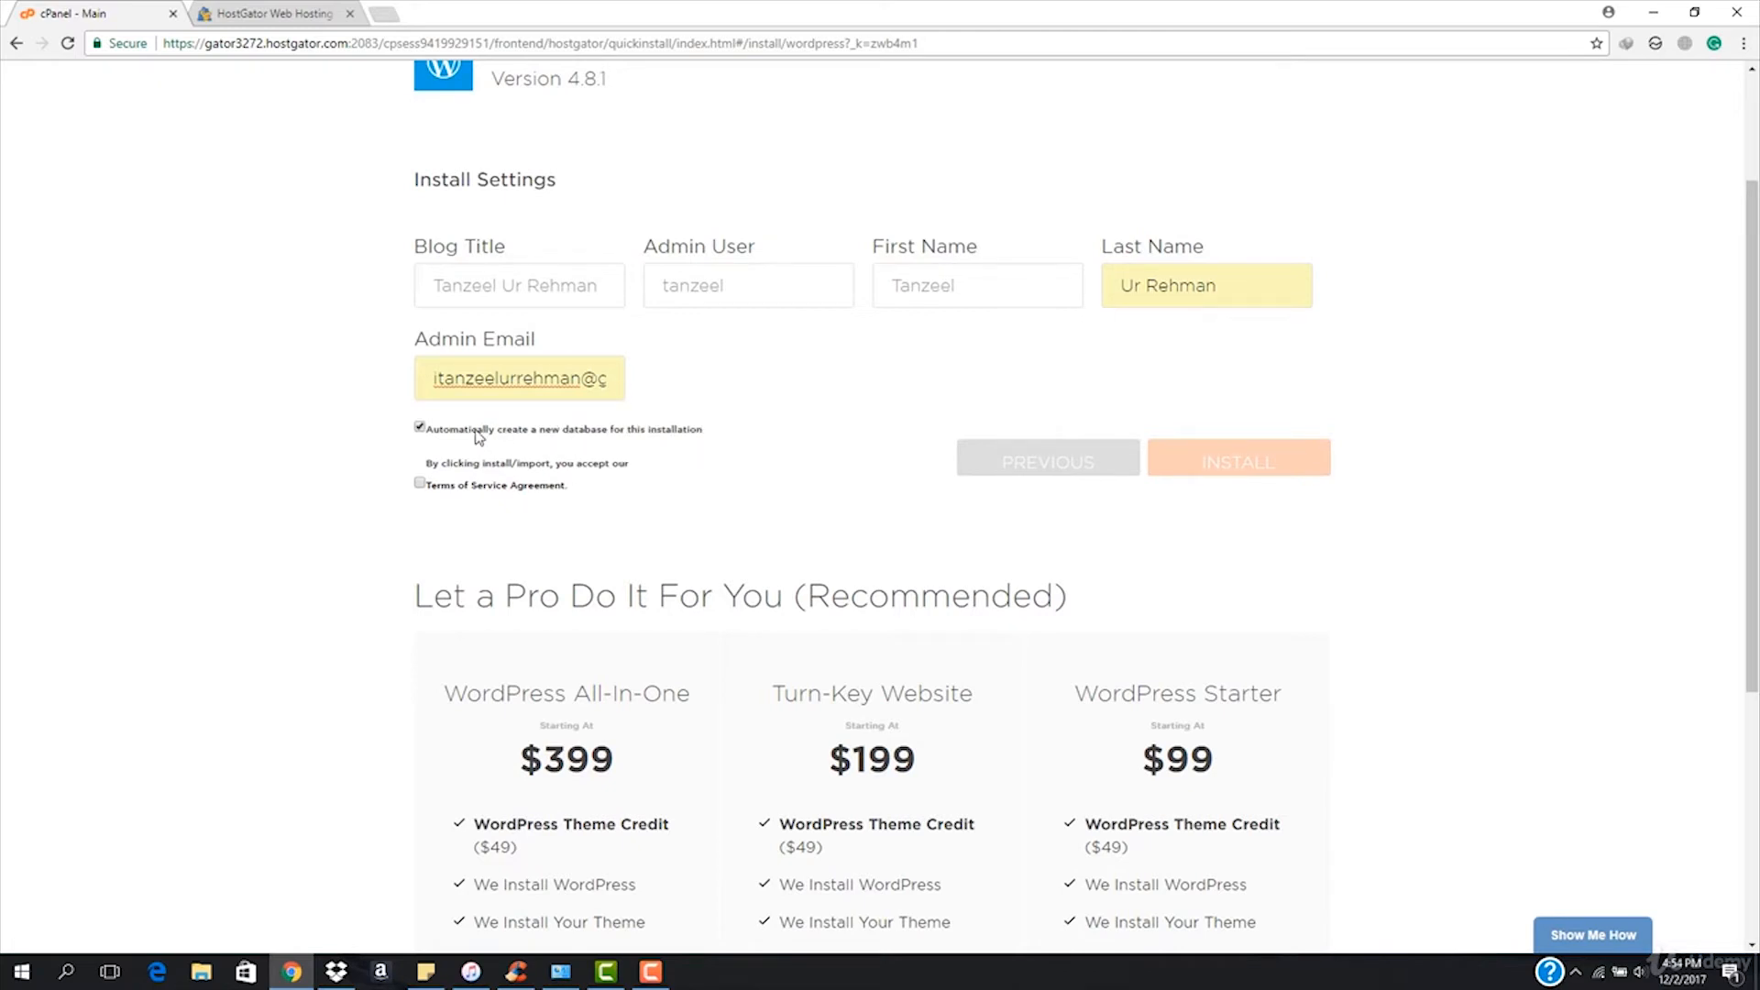
pyautogui.click(420, 483)
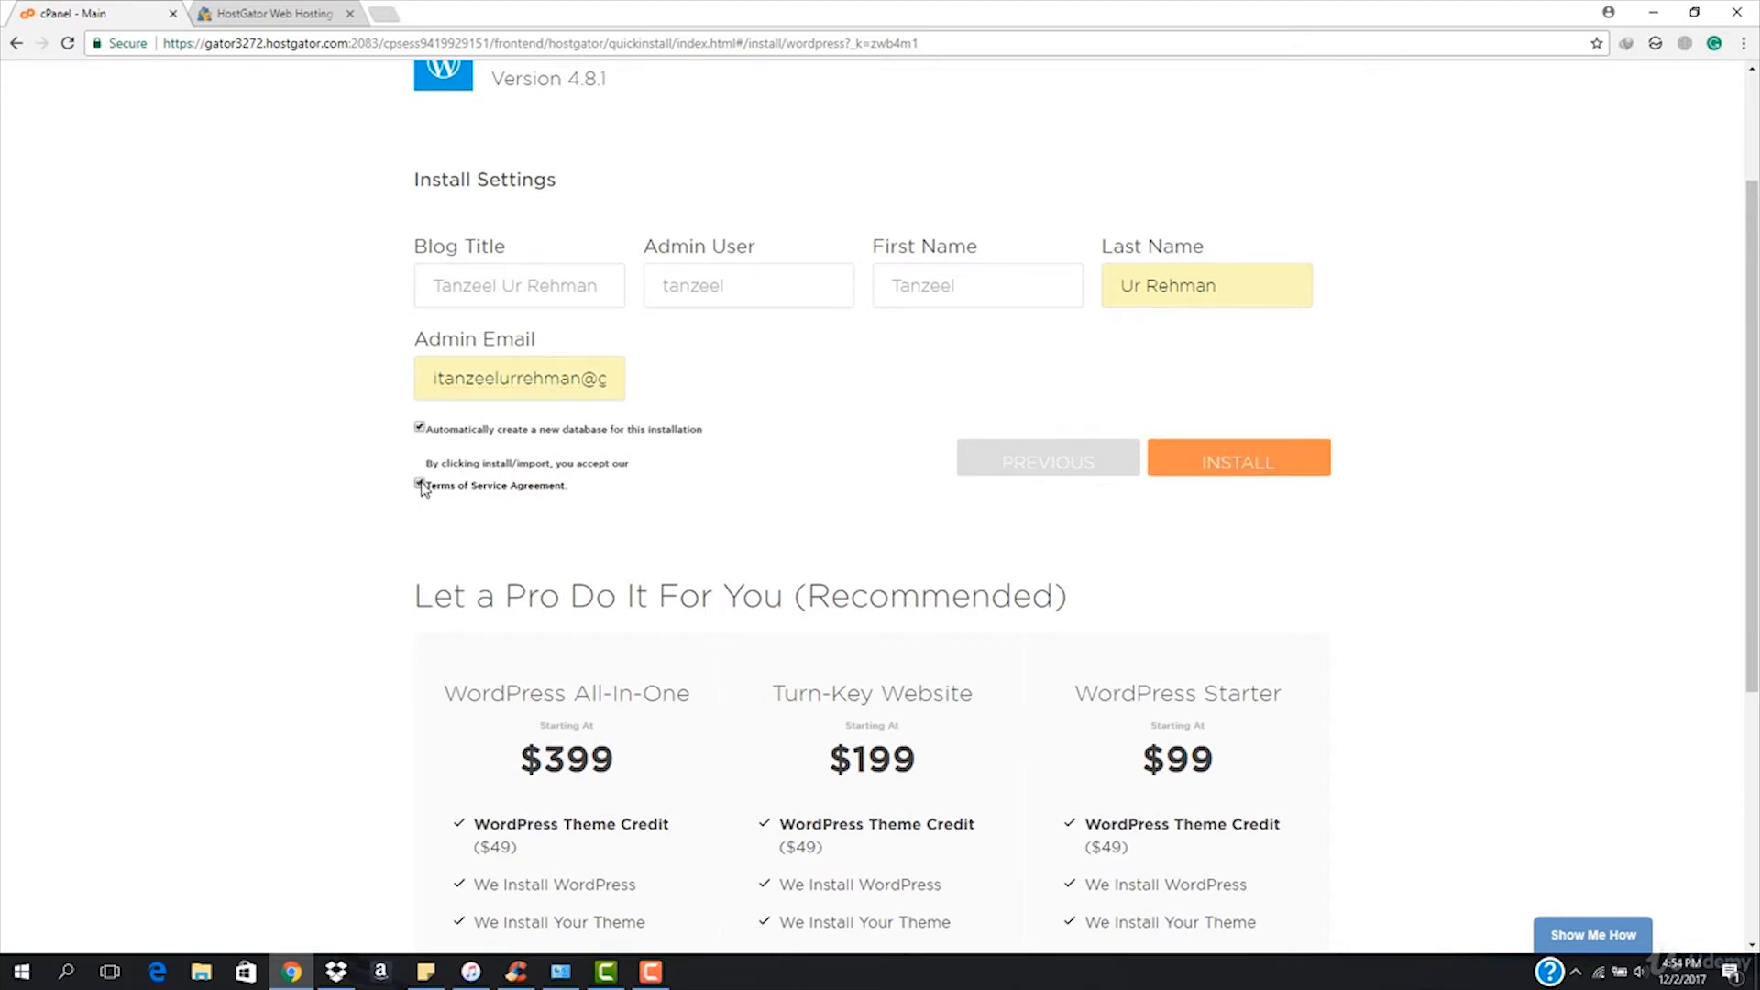
pyautogui.click(1198, 460)
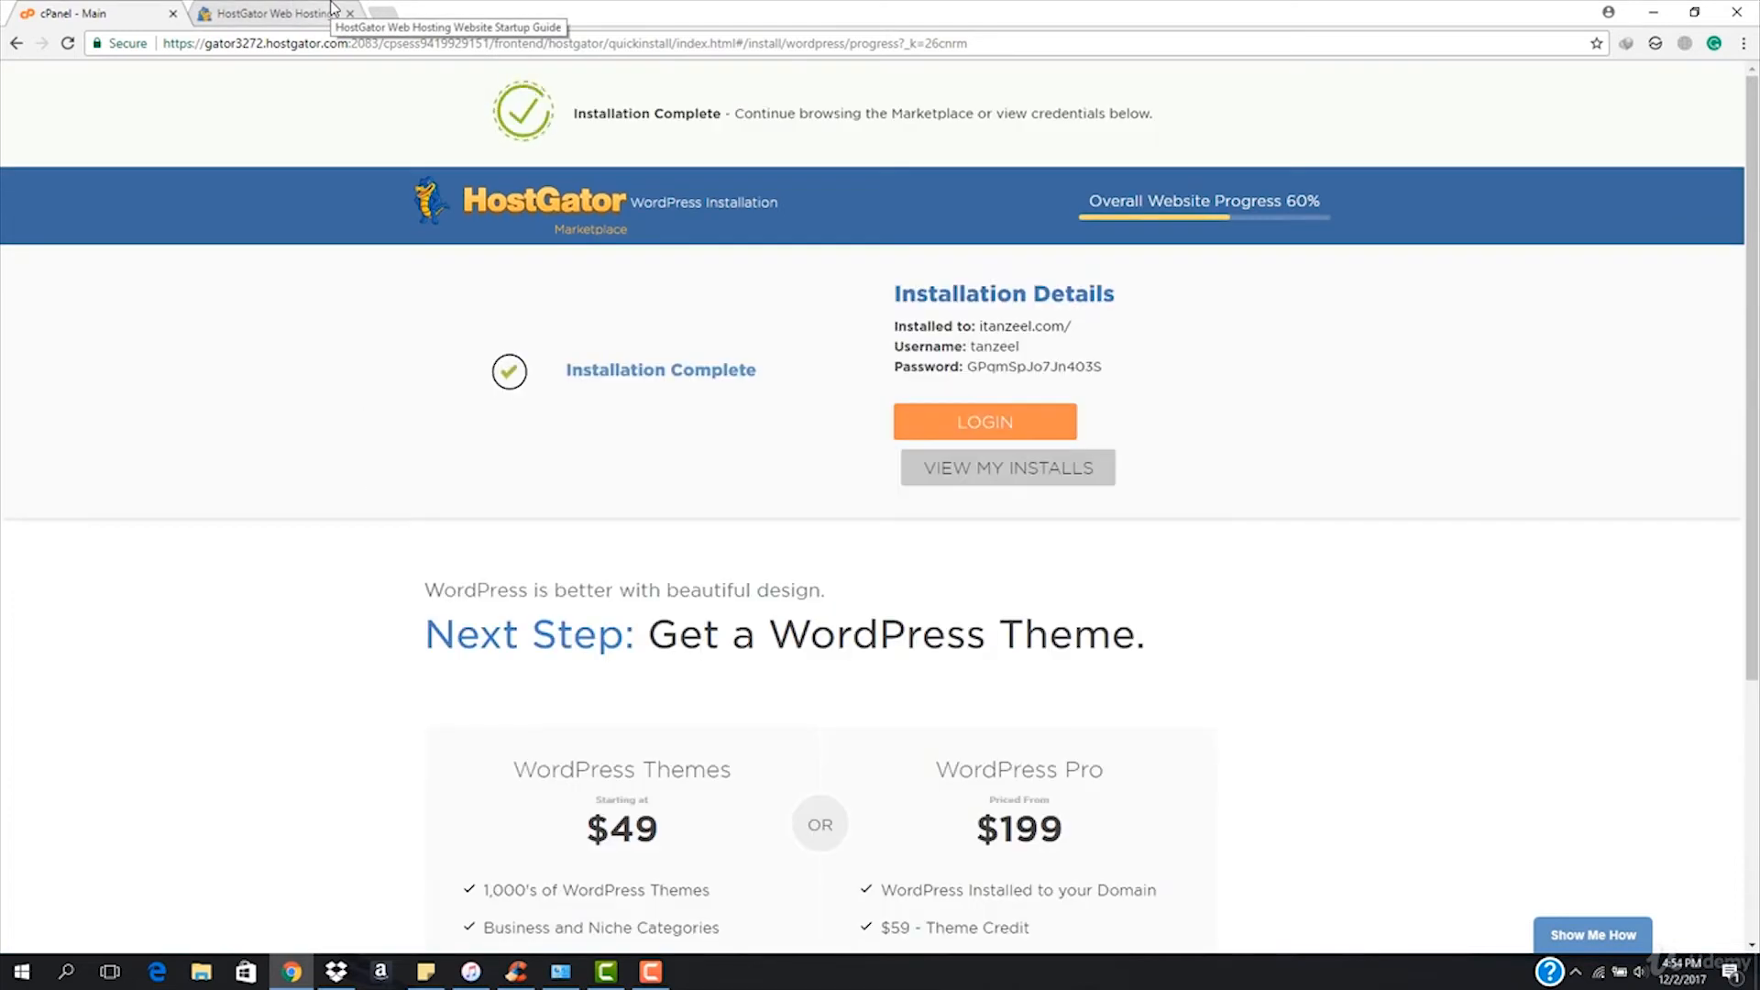
# Reload itanzeel.com in the second tab so it shows the new WordPress site.
pyautogui.click(653, 972)
pyautogui.click(654, 972)
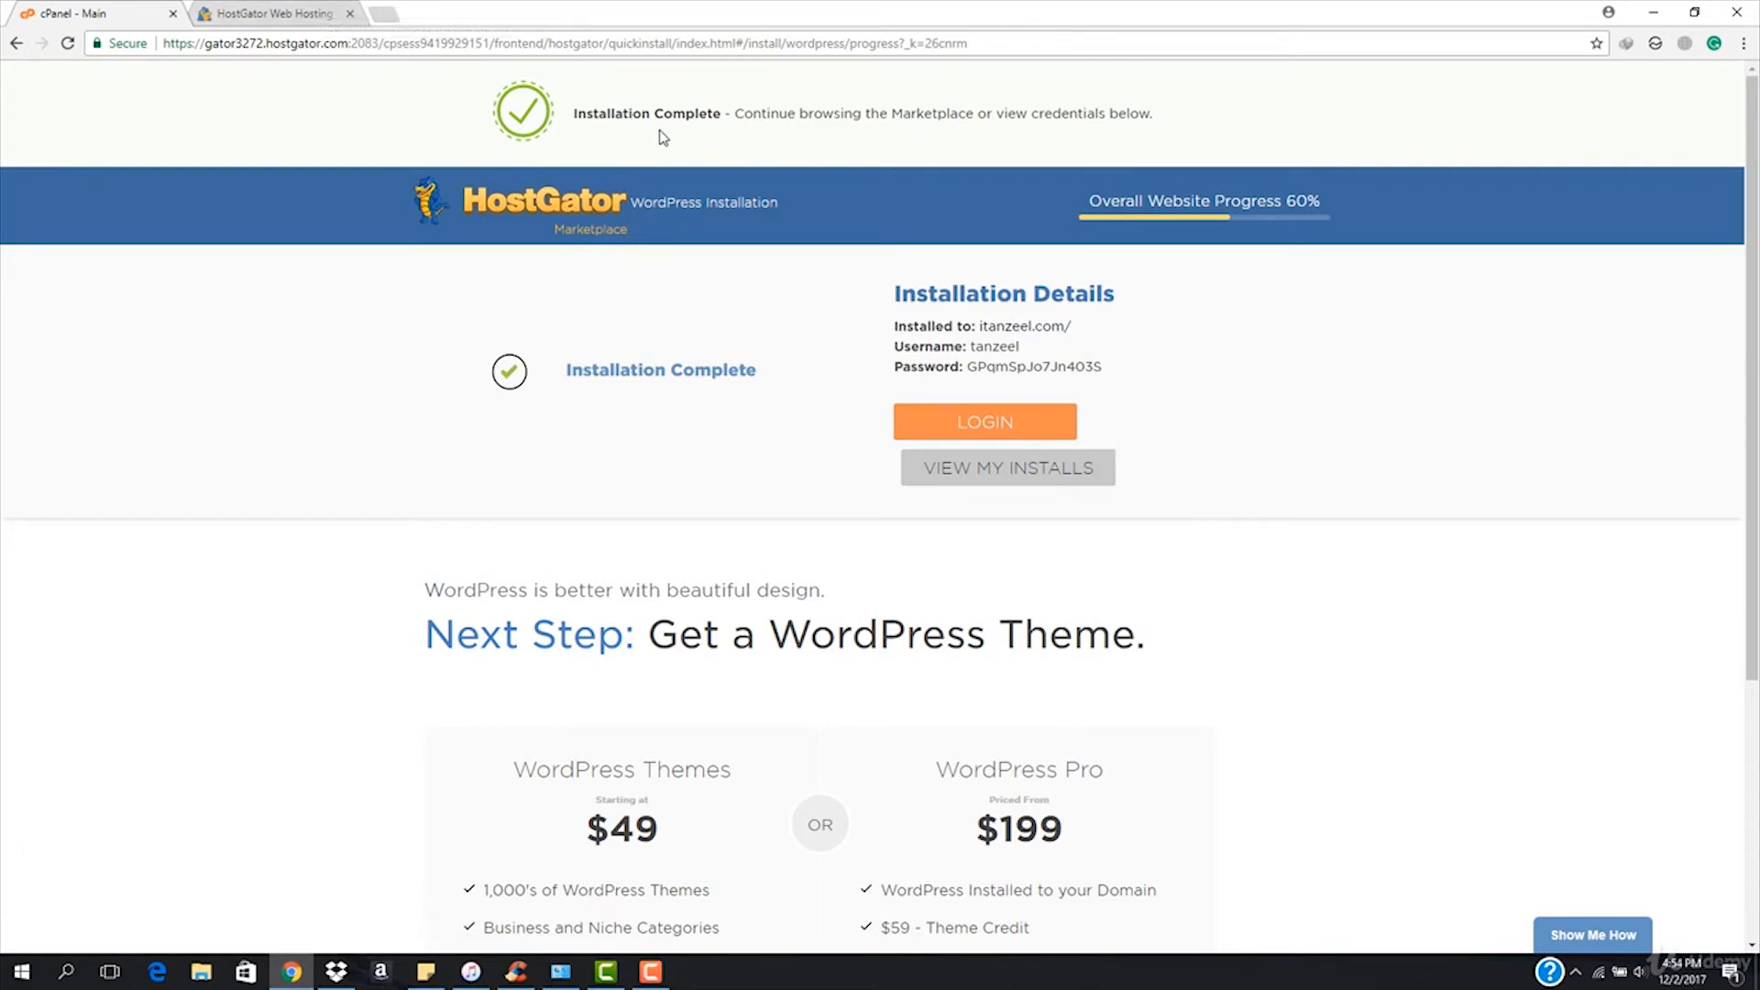
pyautogui.click(275, 13)
pyautogui.click(399, 48)
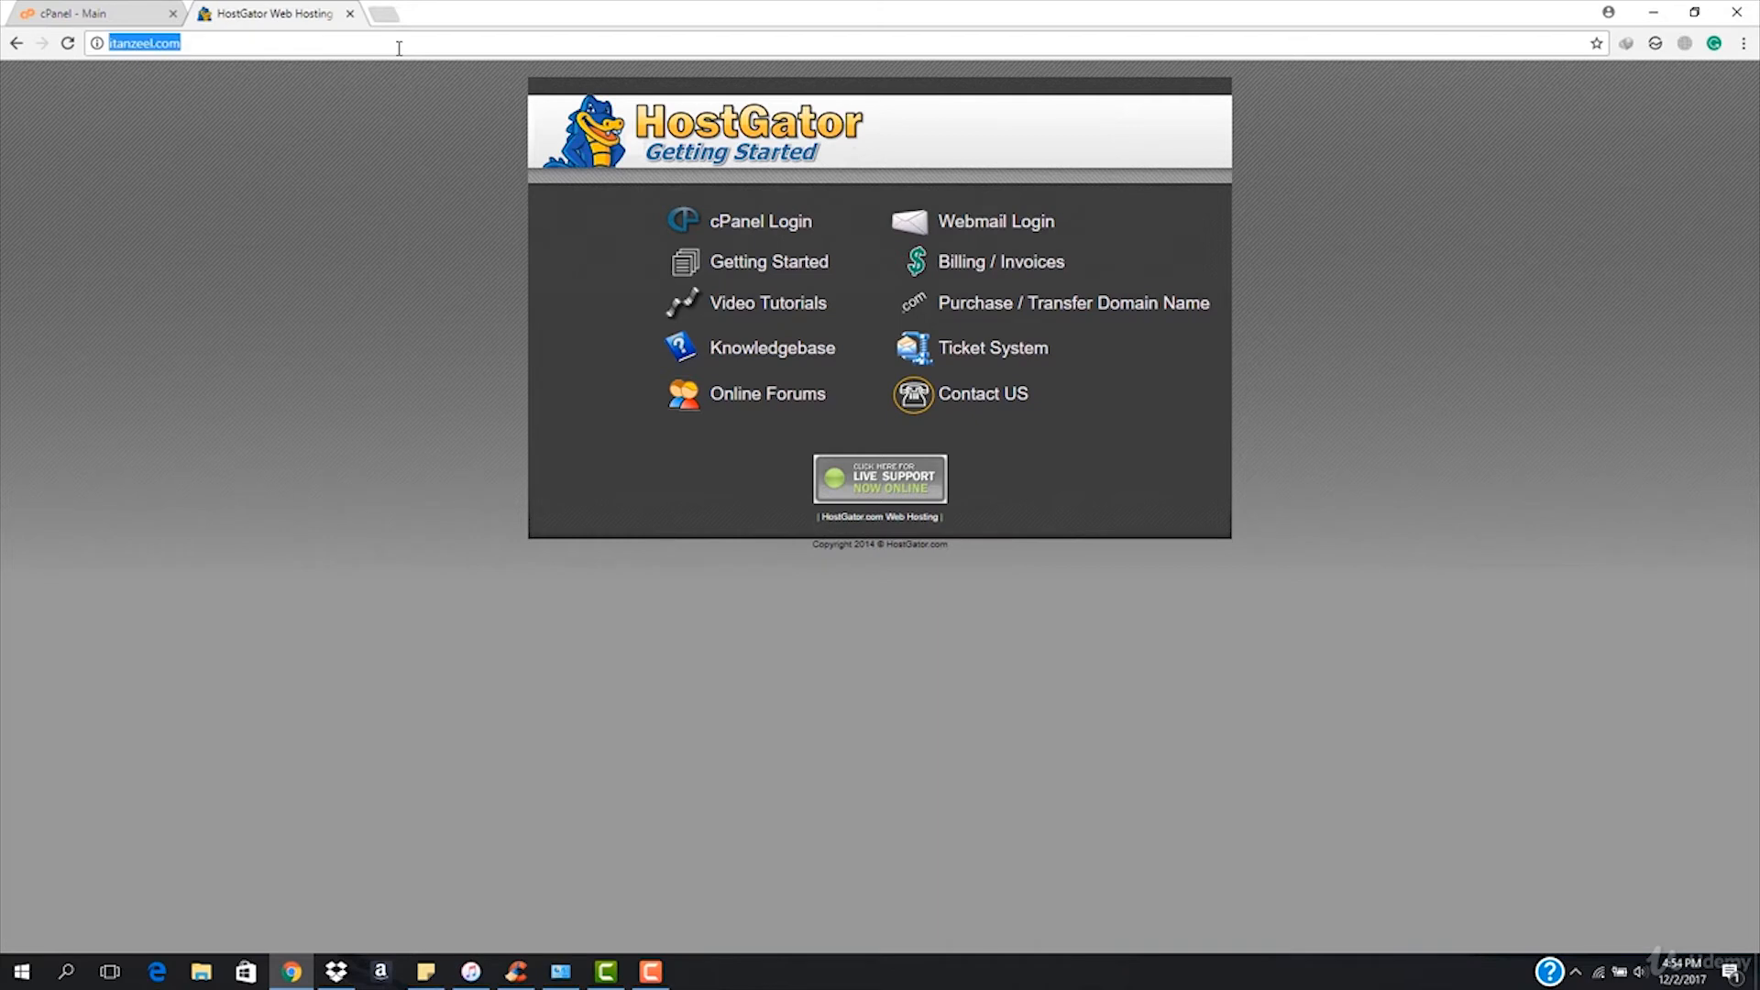
pyautogui.press('Return')
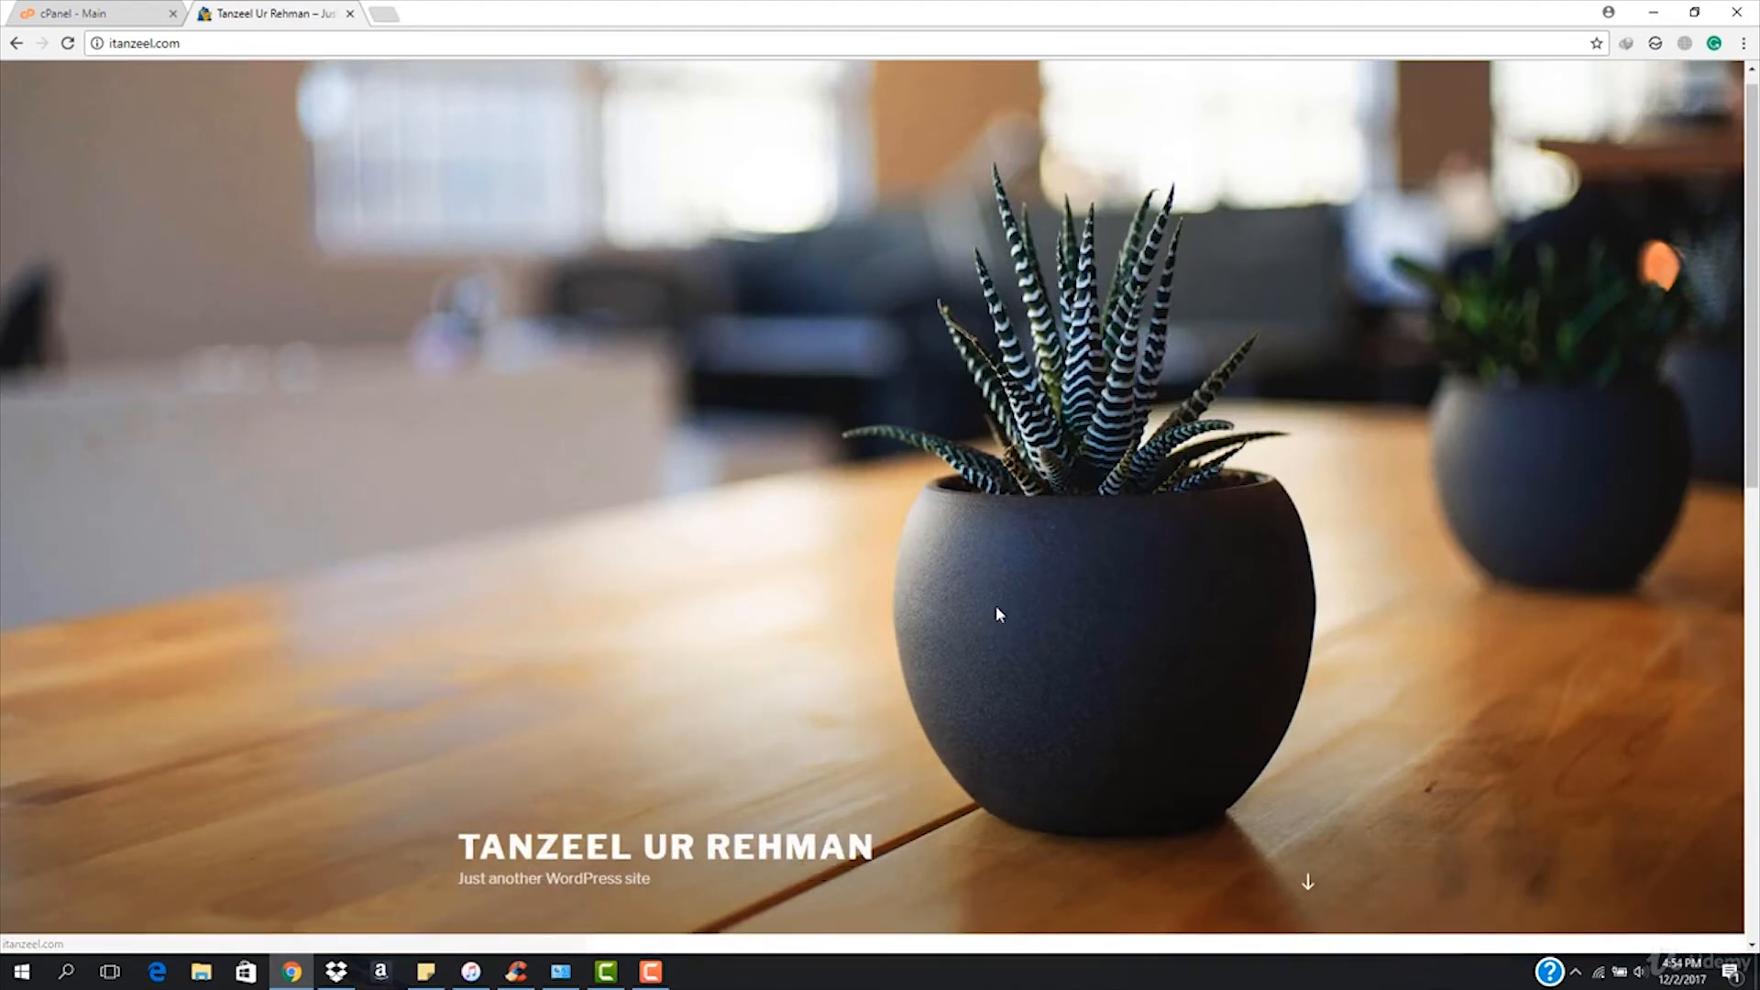
# Scroll through the fresh site's Hello world! page, then return to the installation details.
pyautogui.scroll(-10, 998, 612)
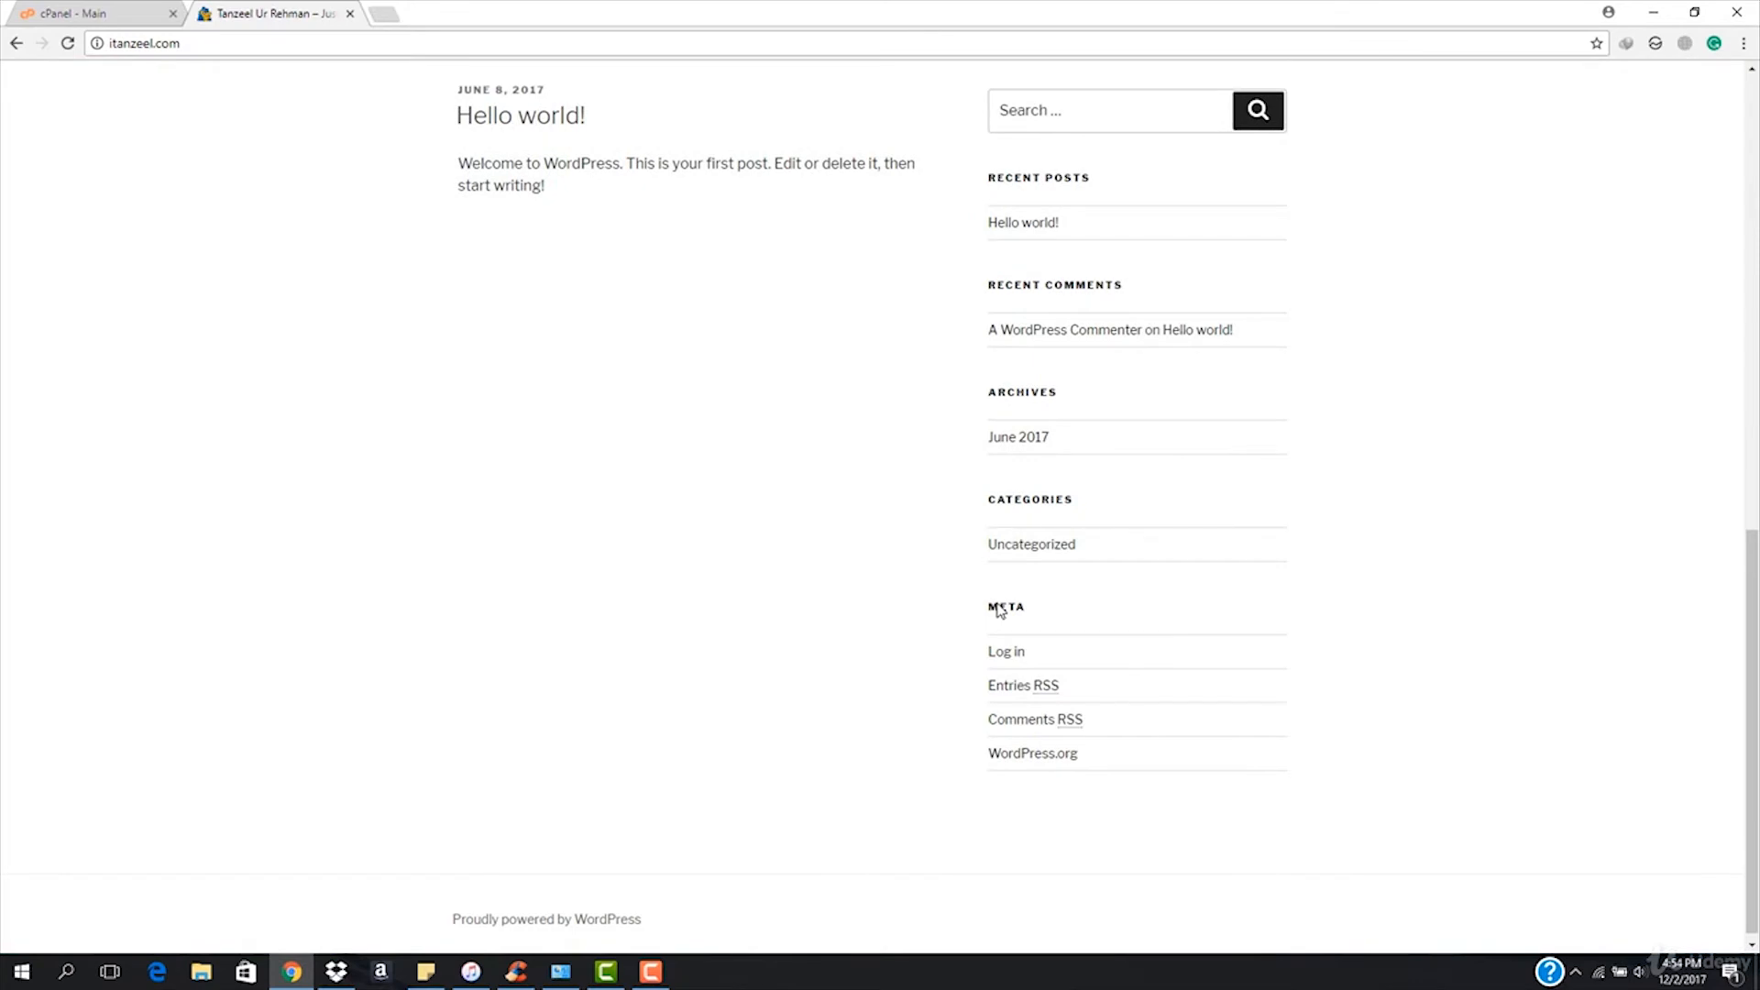
pyautogui.scroll(10, 718, 605)
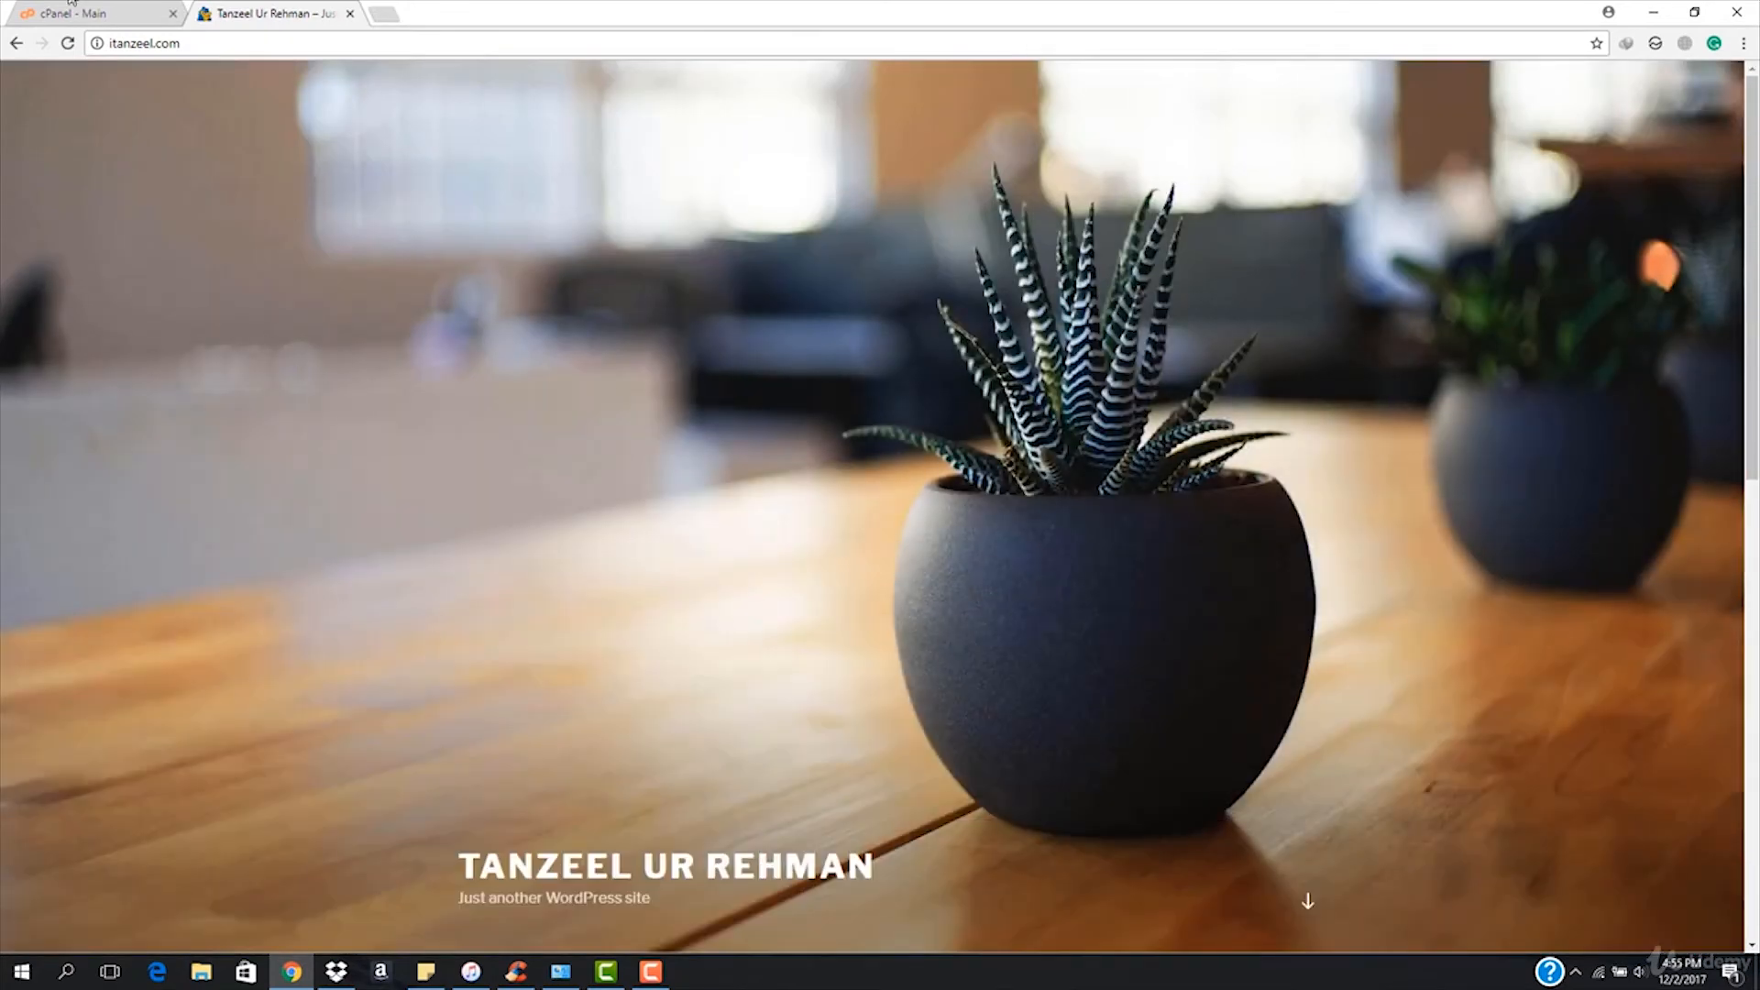
pyautogui.click(69, 11)
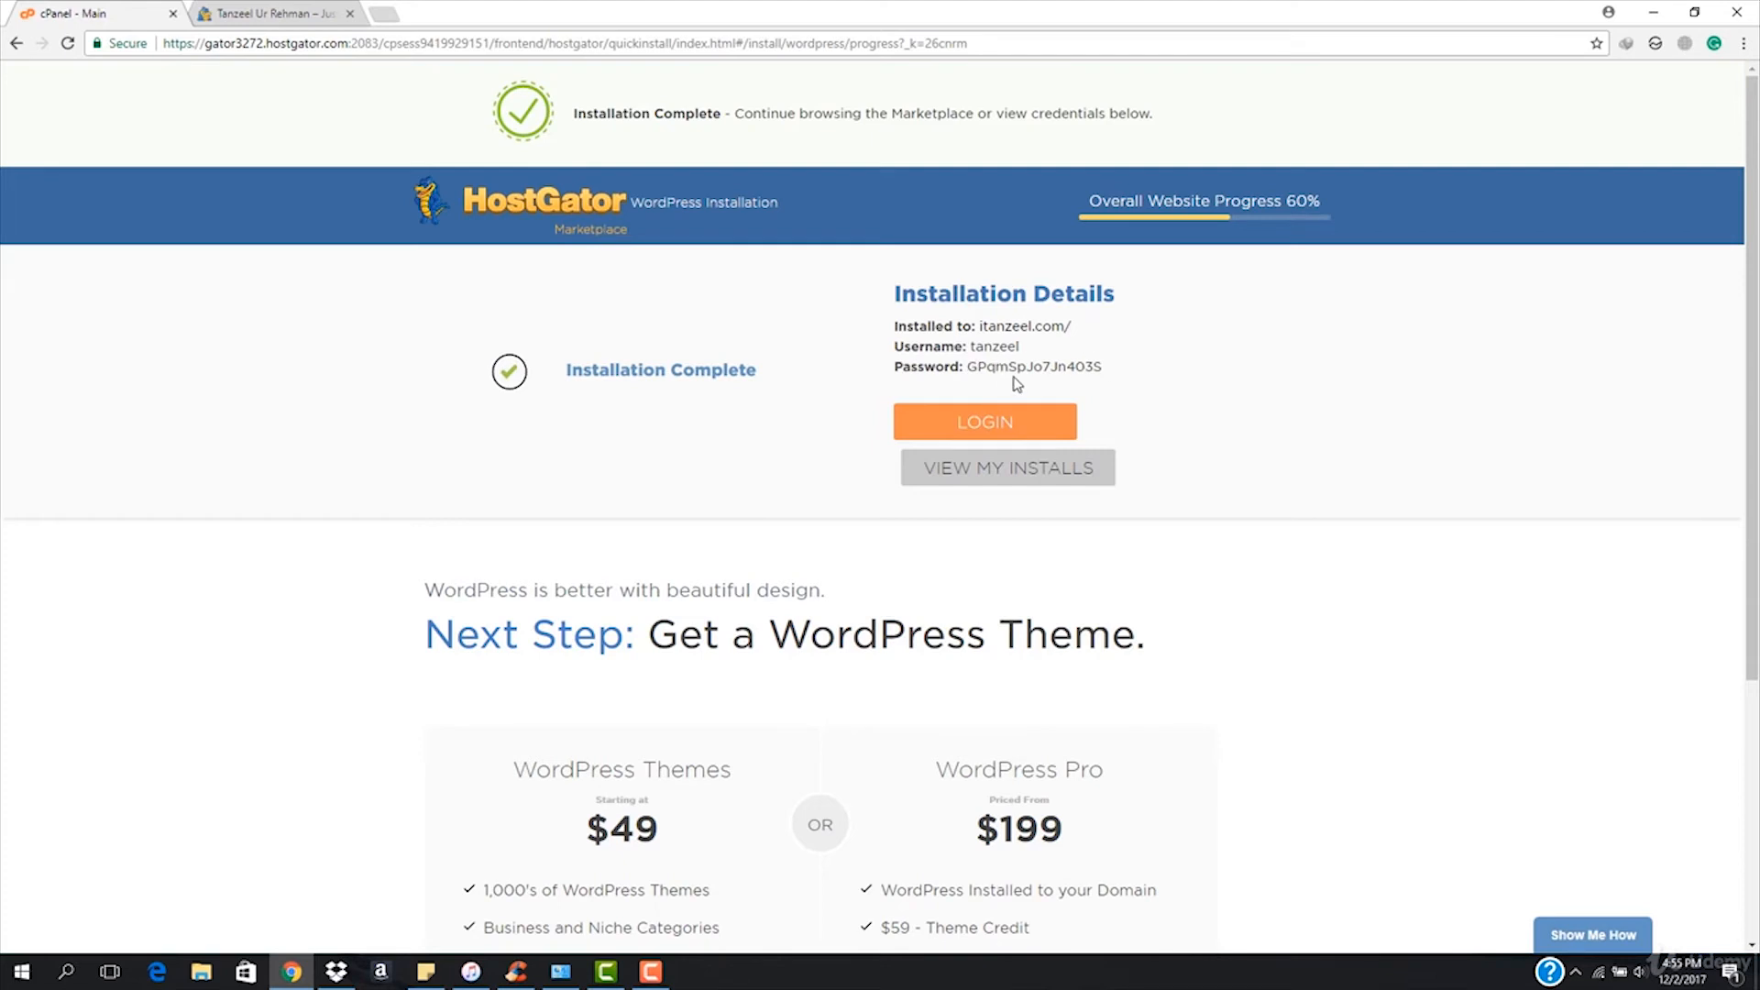
# Append /wp-admin to the site's address in its tab.
pyautogui.click(231, 9)
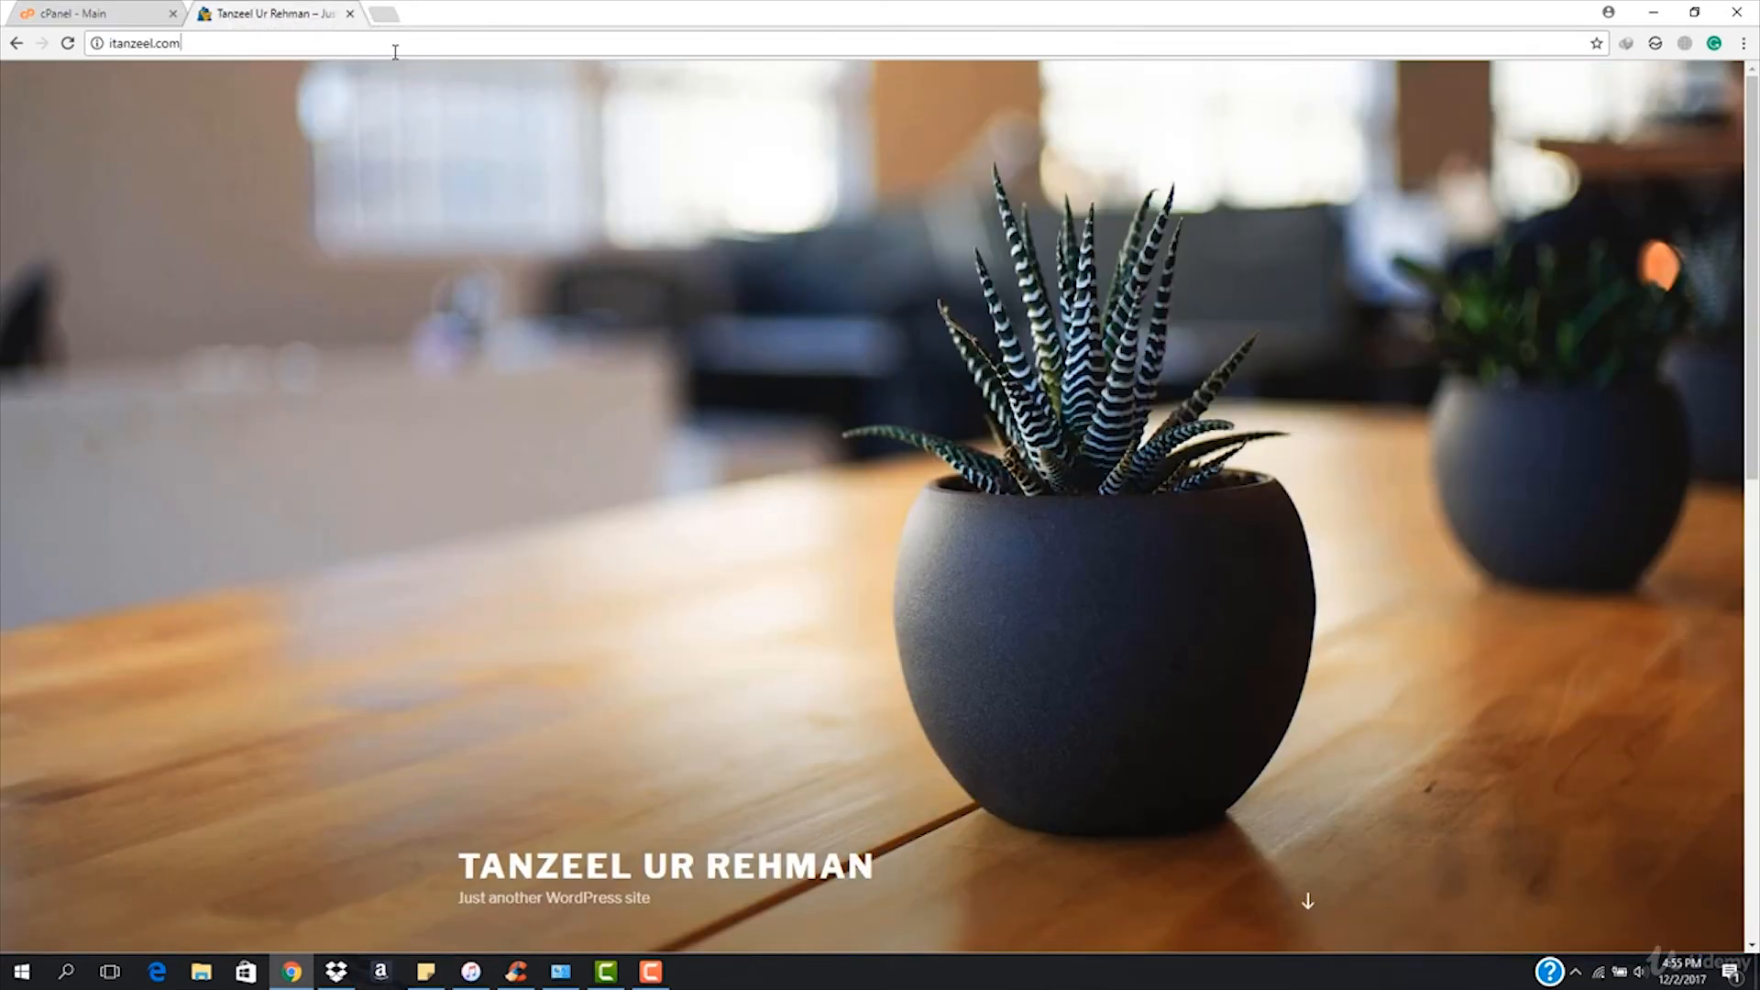
pyautogui.write('/wp-ad')
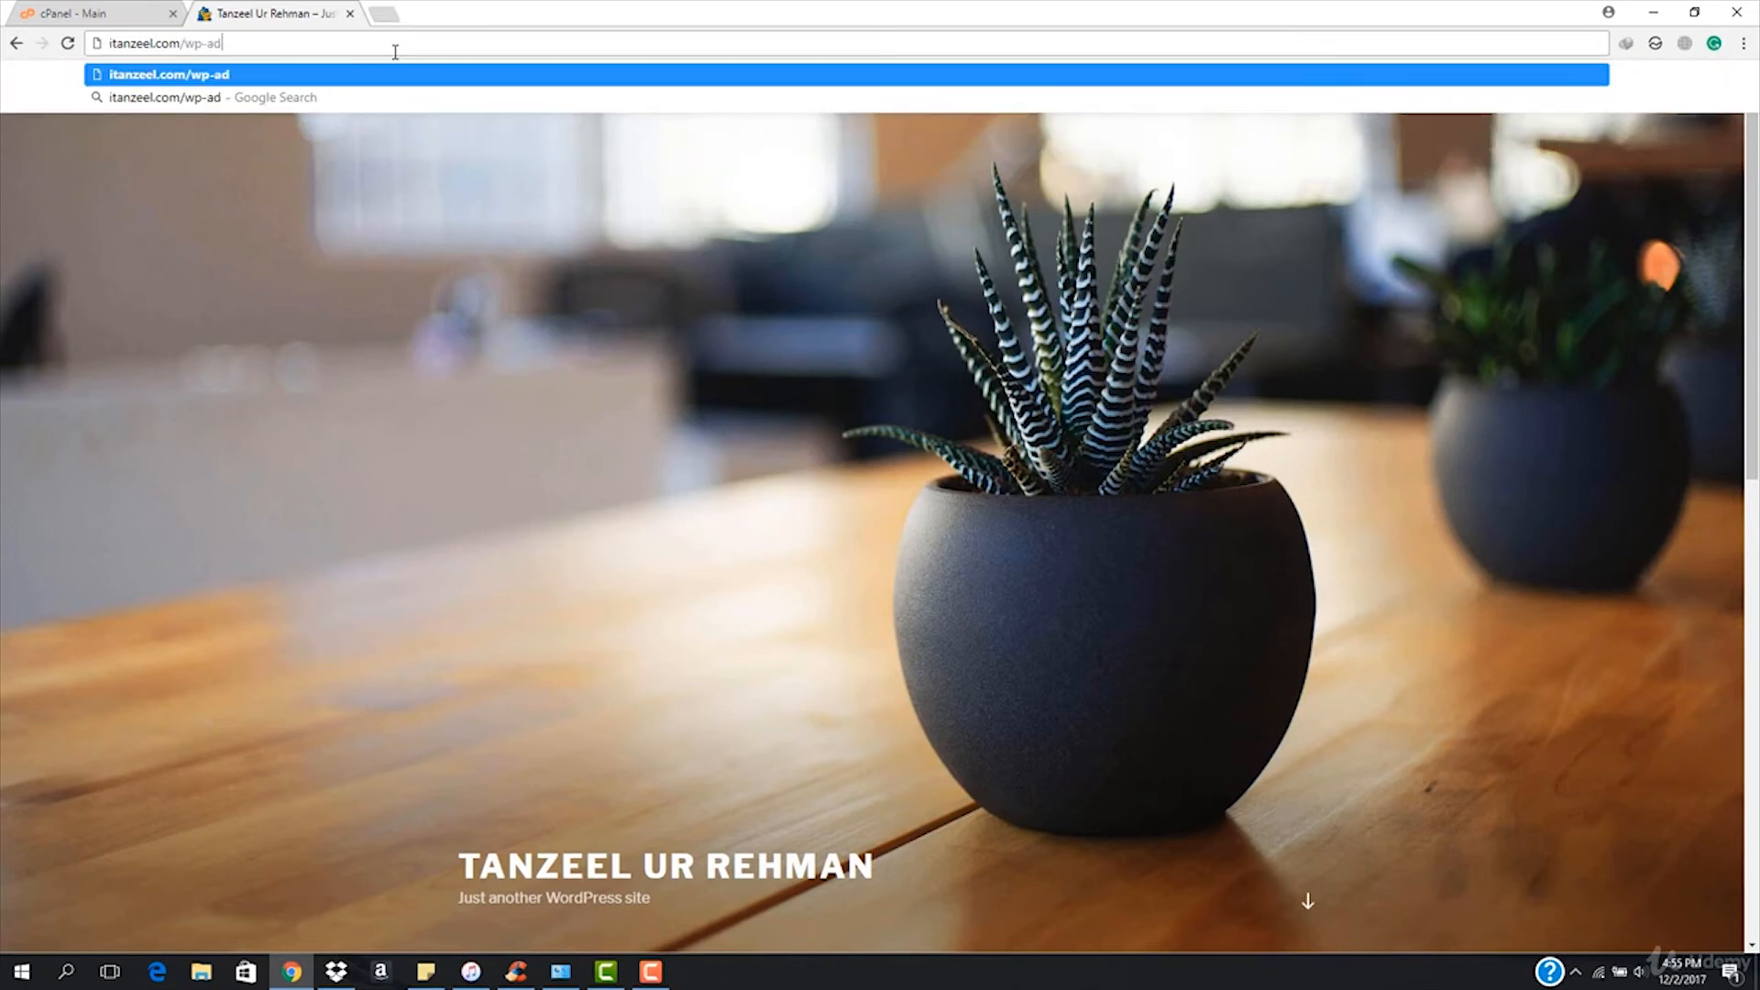
pyautogui.write('min')
pyautogui.click(385, 15)
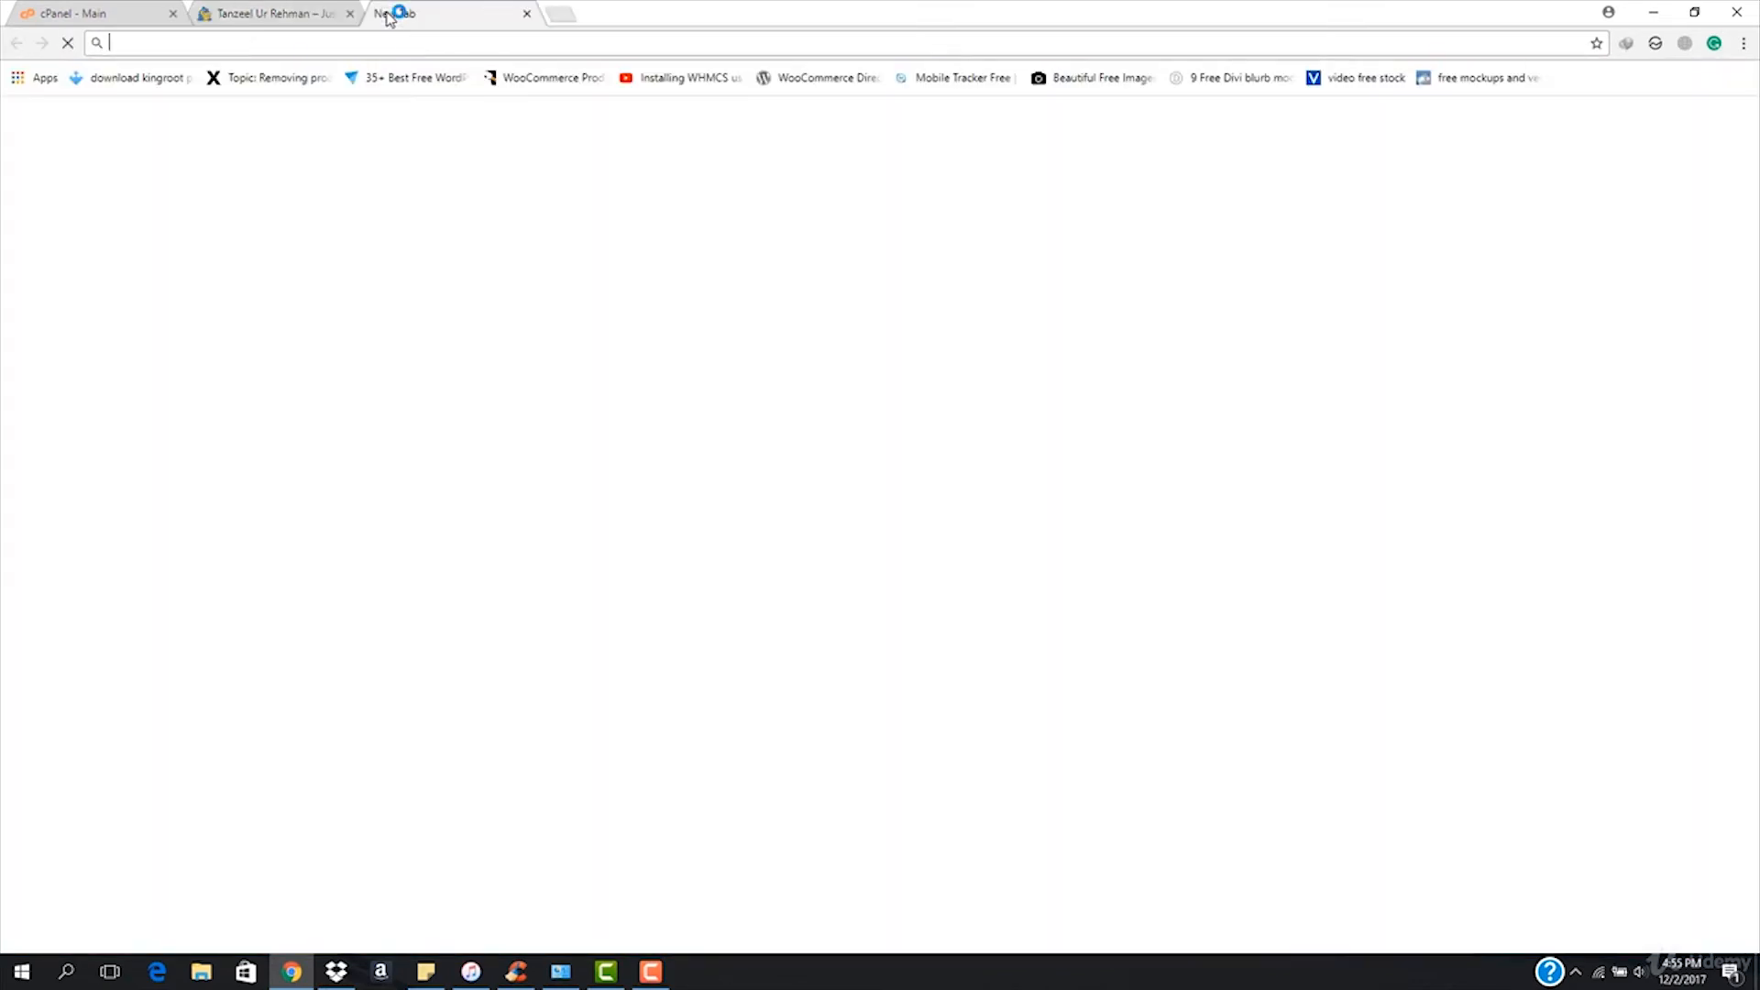
pyautogui.click(239, 13)
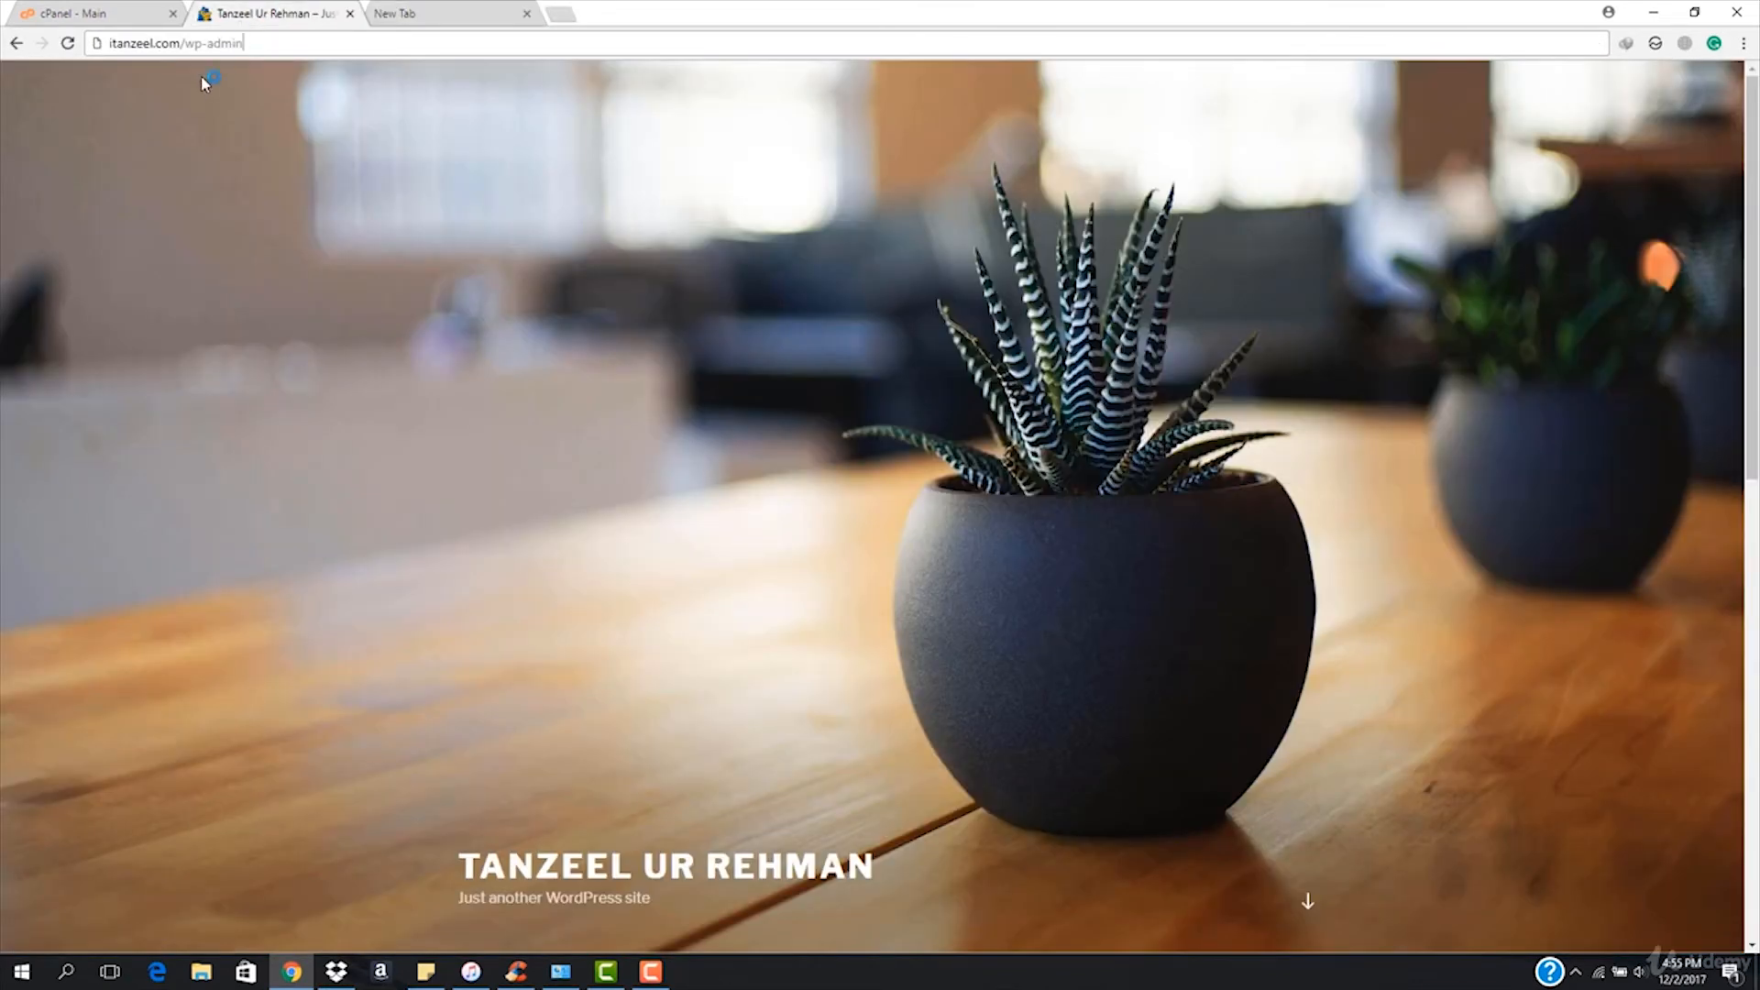
pyautogui.click(36, 11)
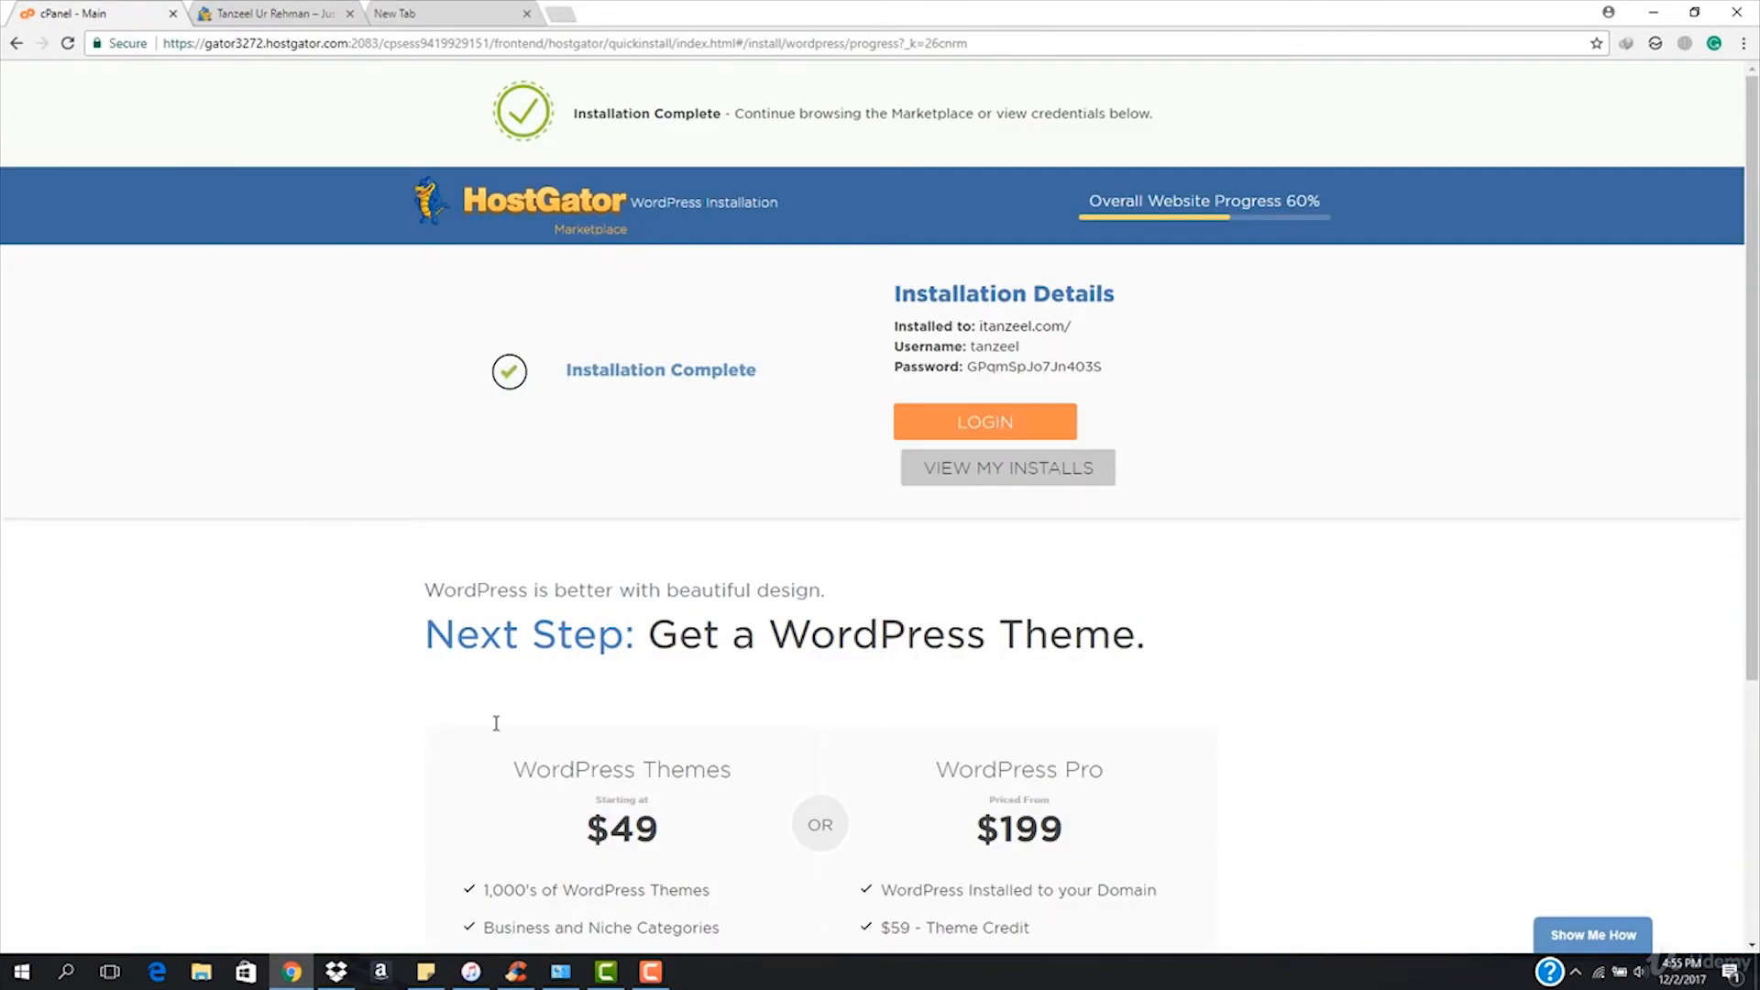
pyautogui.click(268, 13)
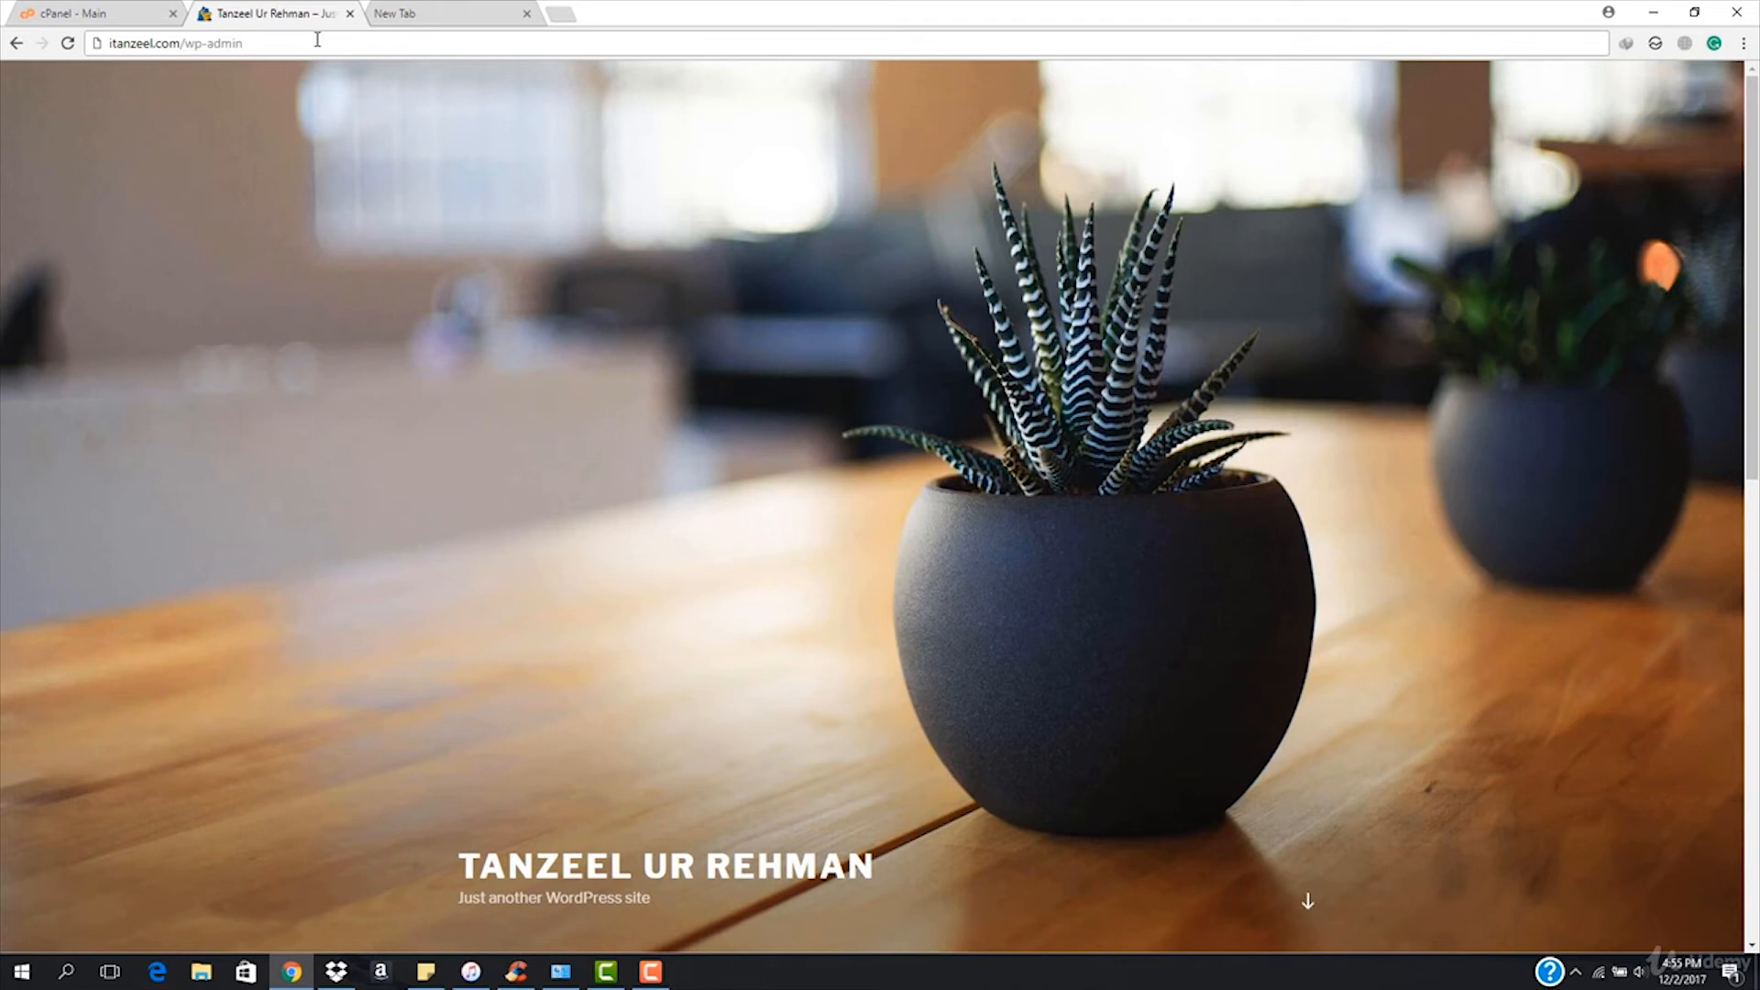
# Load the /wp-admin login page, then go back to the installation credentials.
pyautogui.click(46, 11)
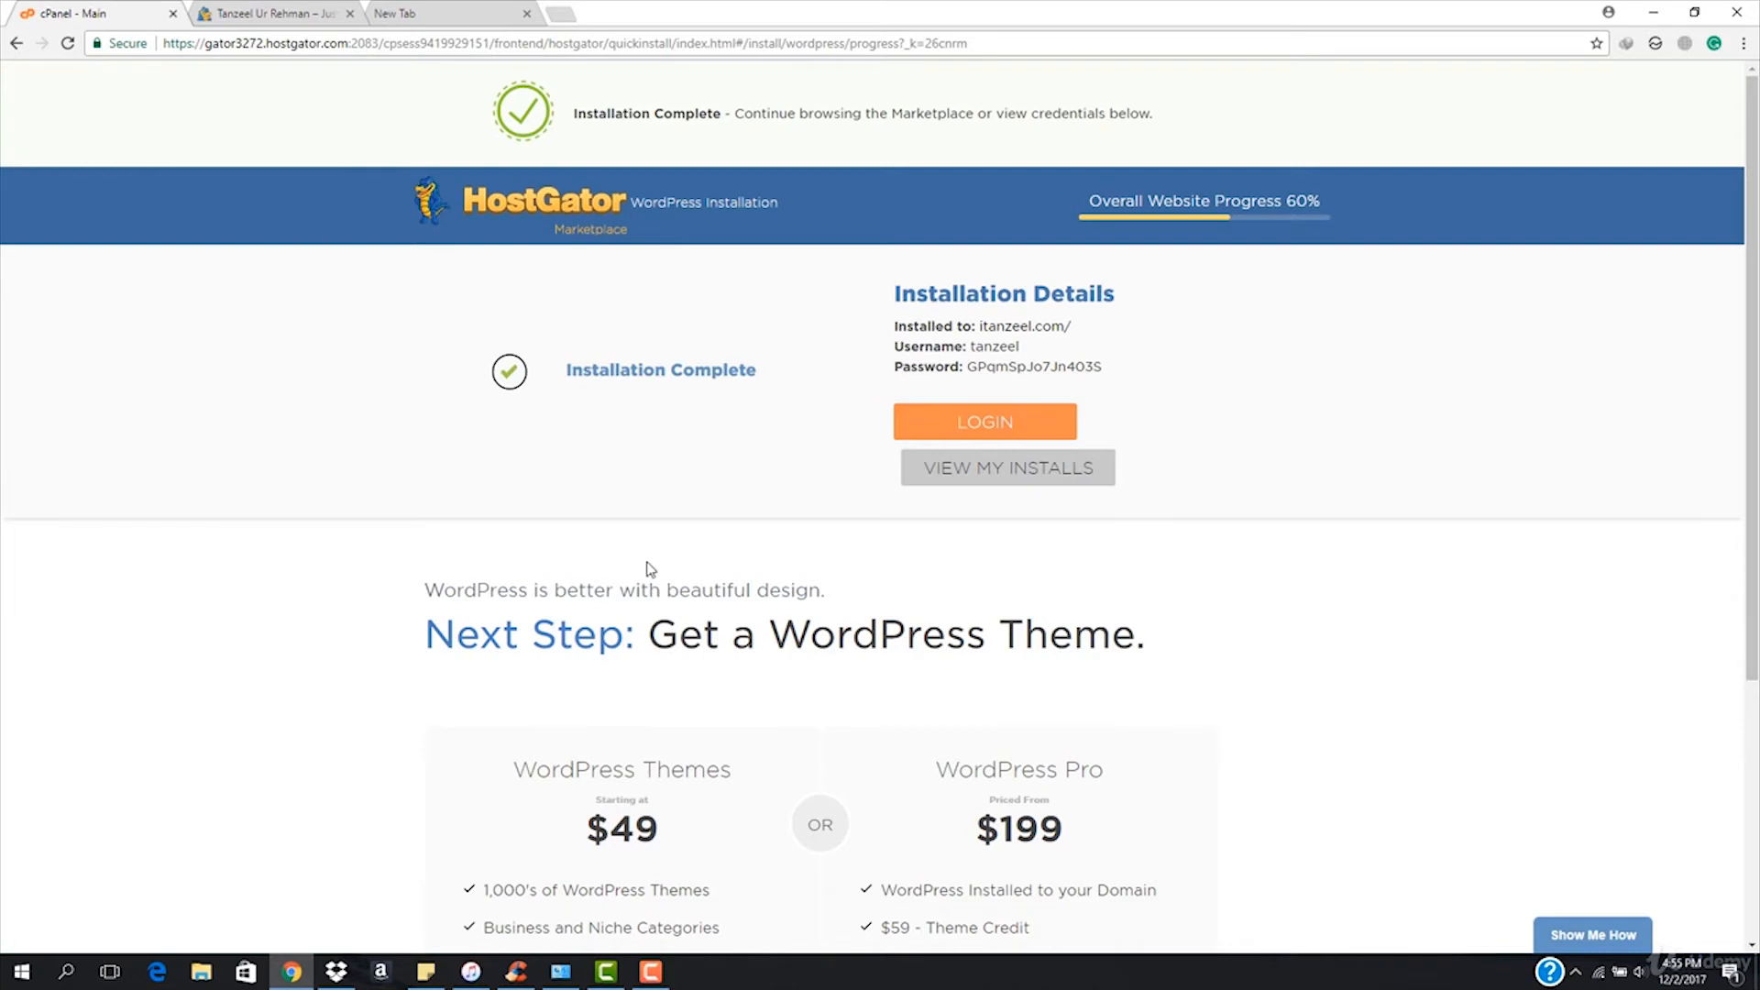
pyautogui.click(280, 13)
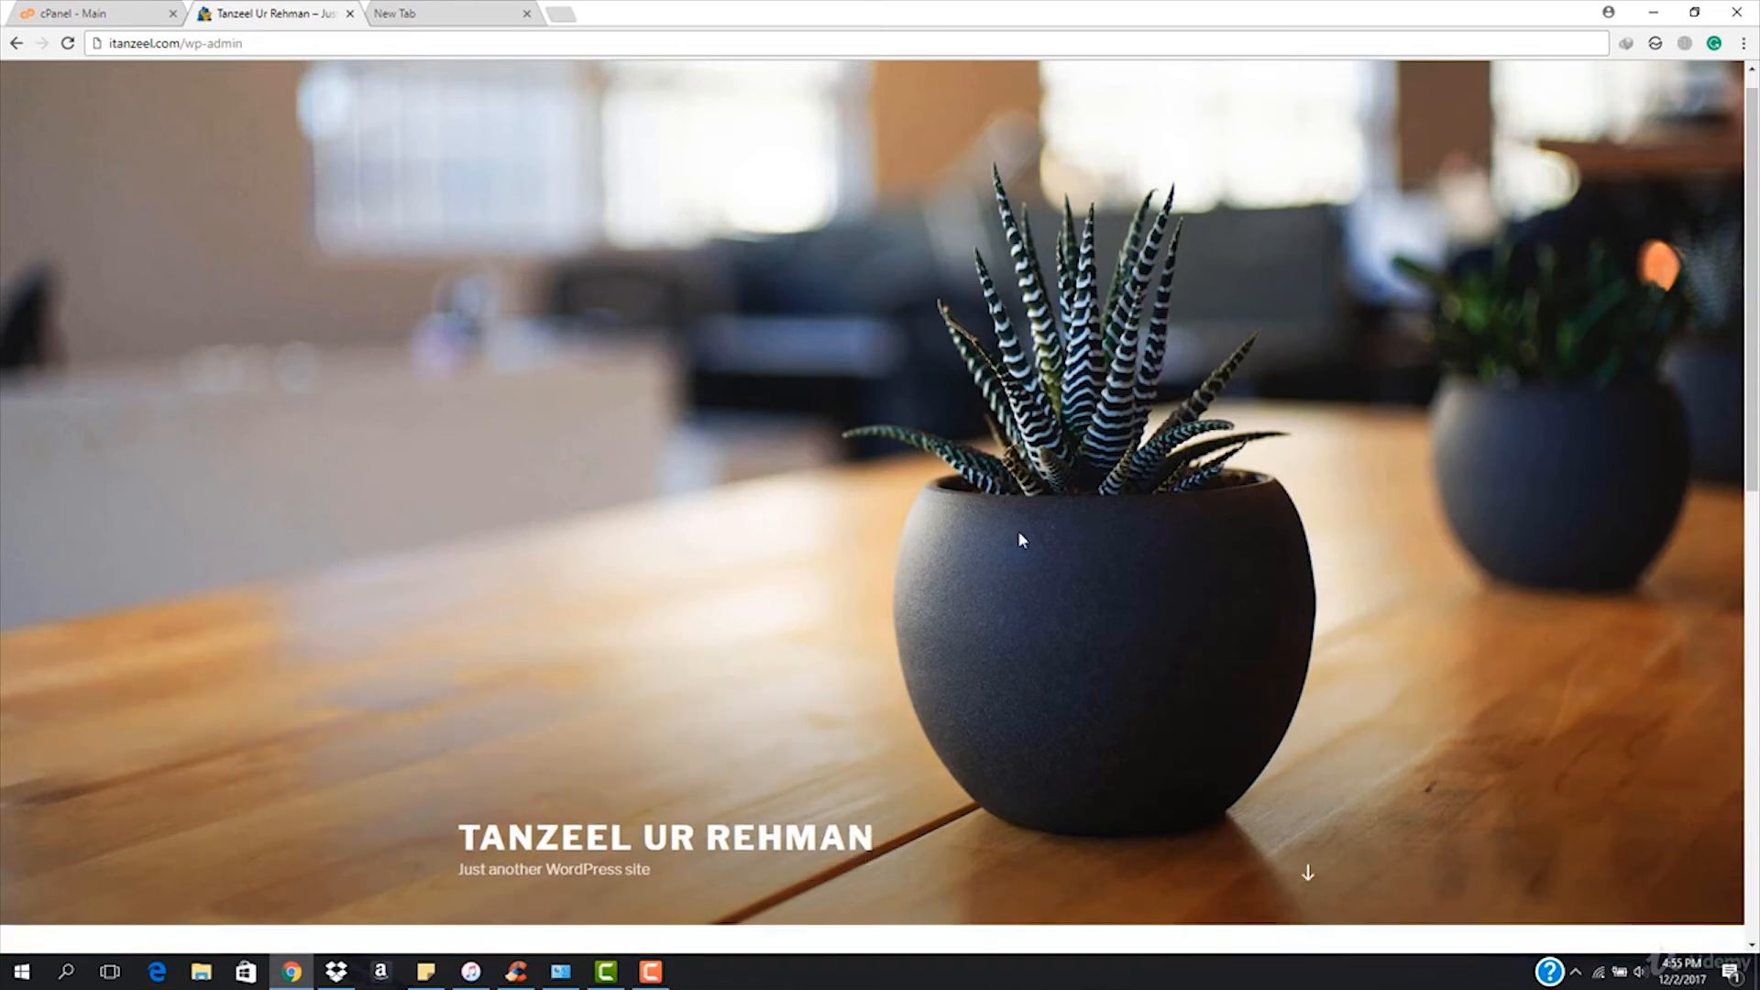
pyautogui.scroll(-2, 1017, 530)
pyautogui.scroll(2, 911, 526)
pyautogui.press('Return')
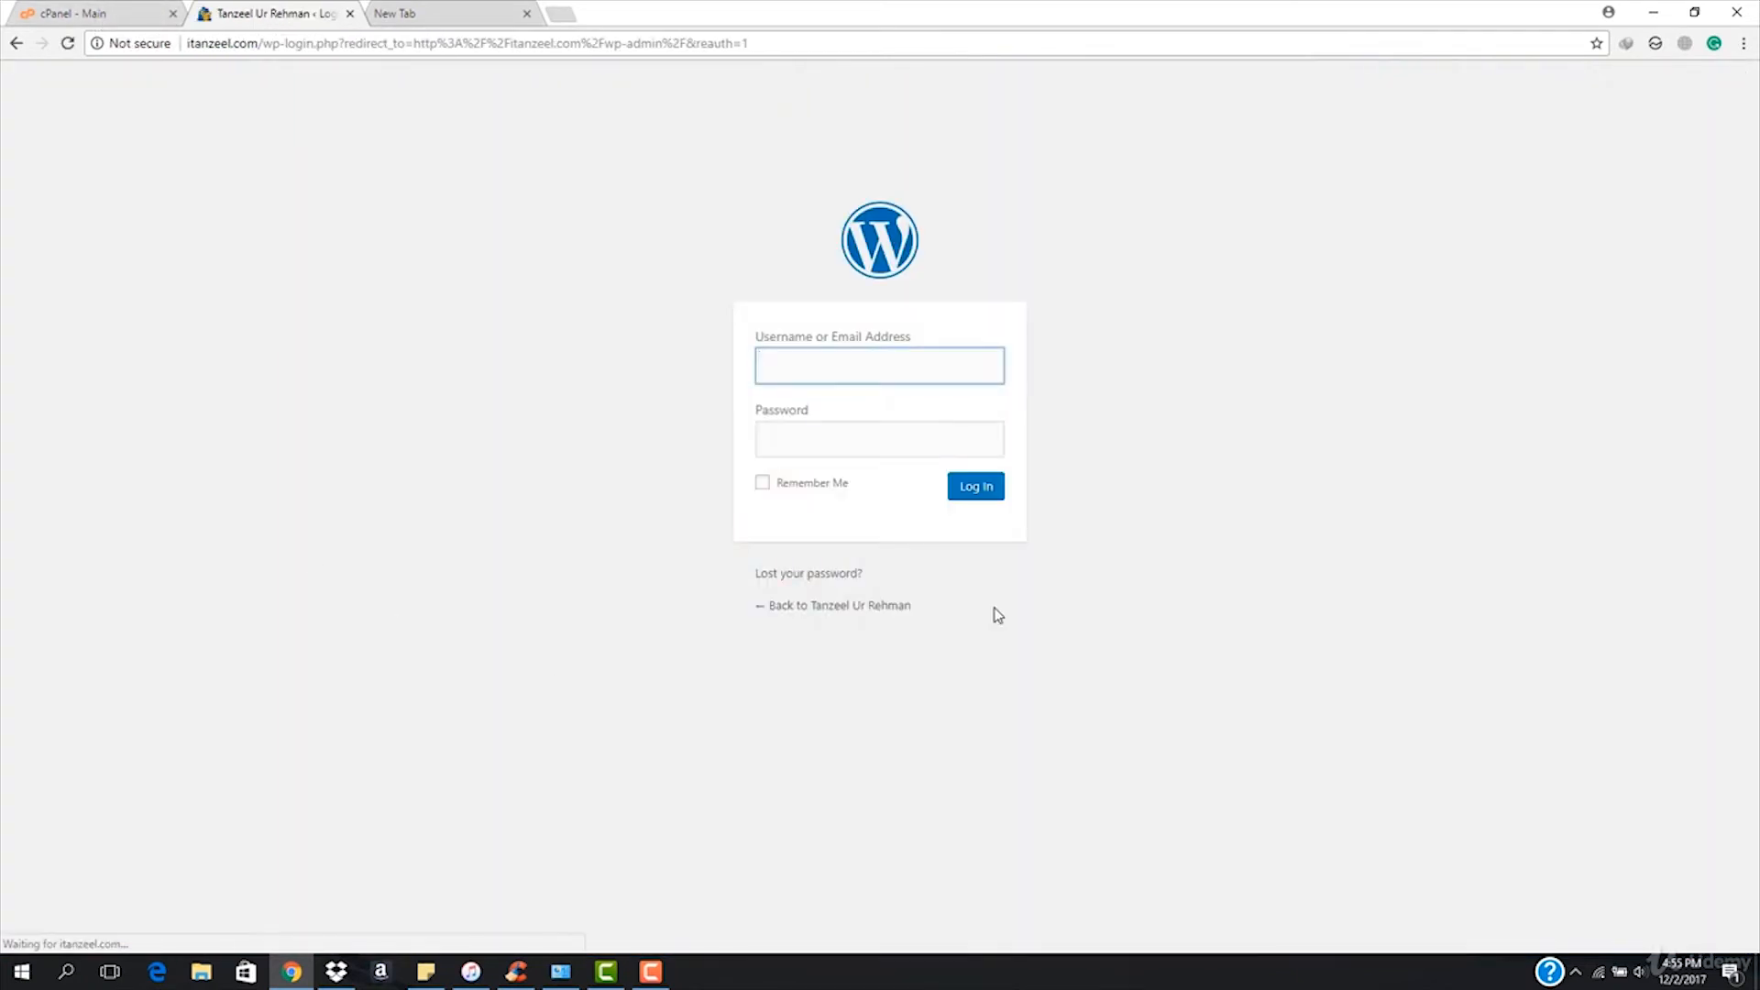
pyautogui.click(73, 13)
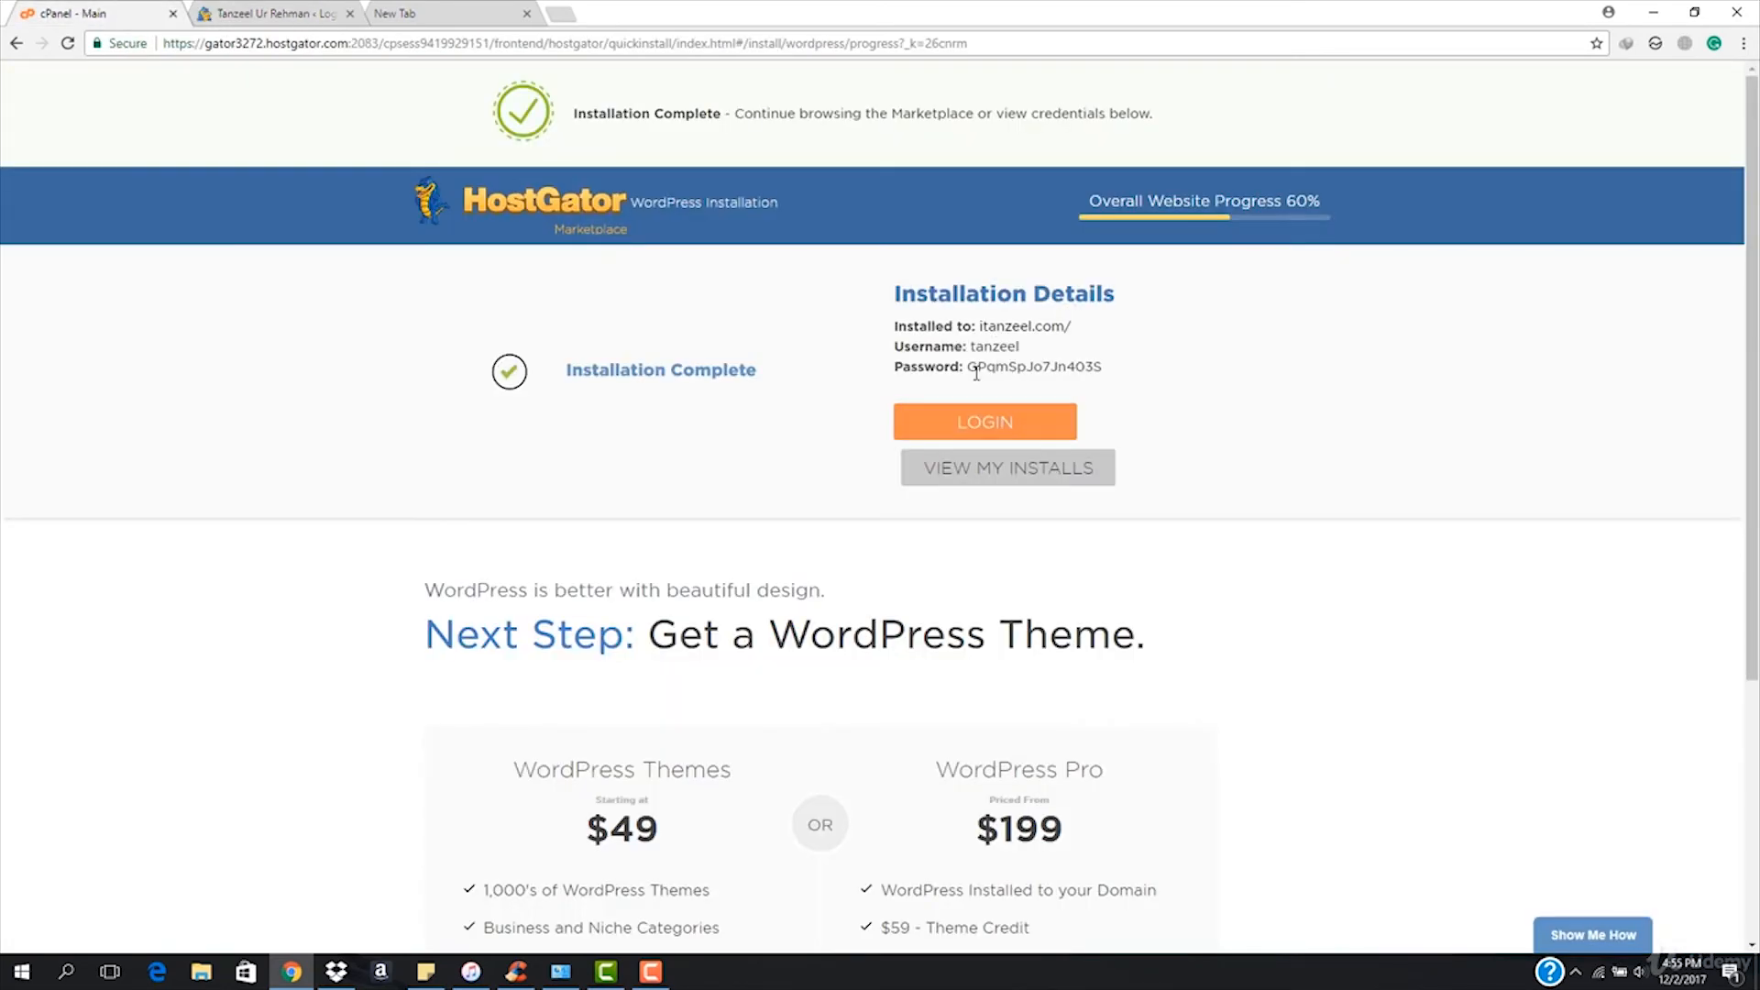
# Log in to WordPress admin with the generated username and the copied password.
pyautogui.moveTo(970, 370); pyautogui.dragTo(1111, 384)
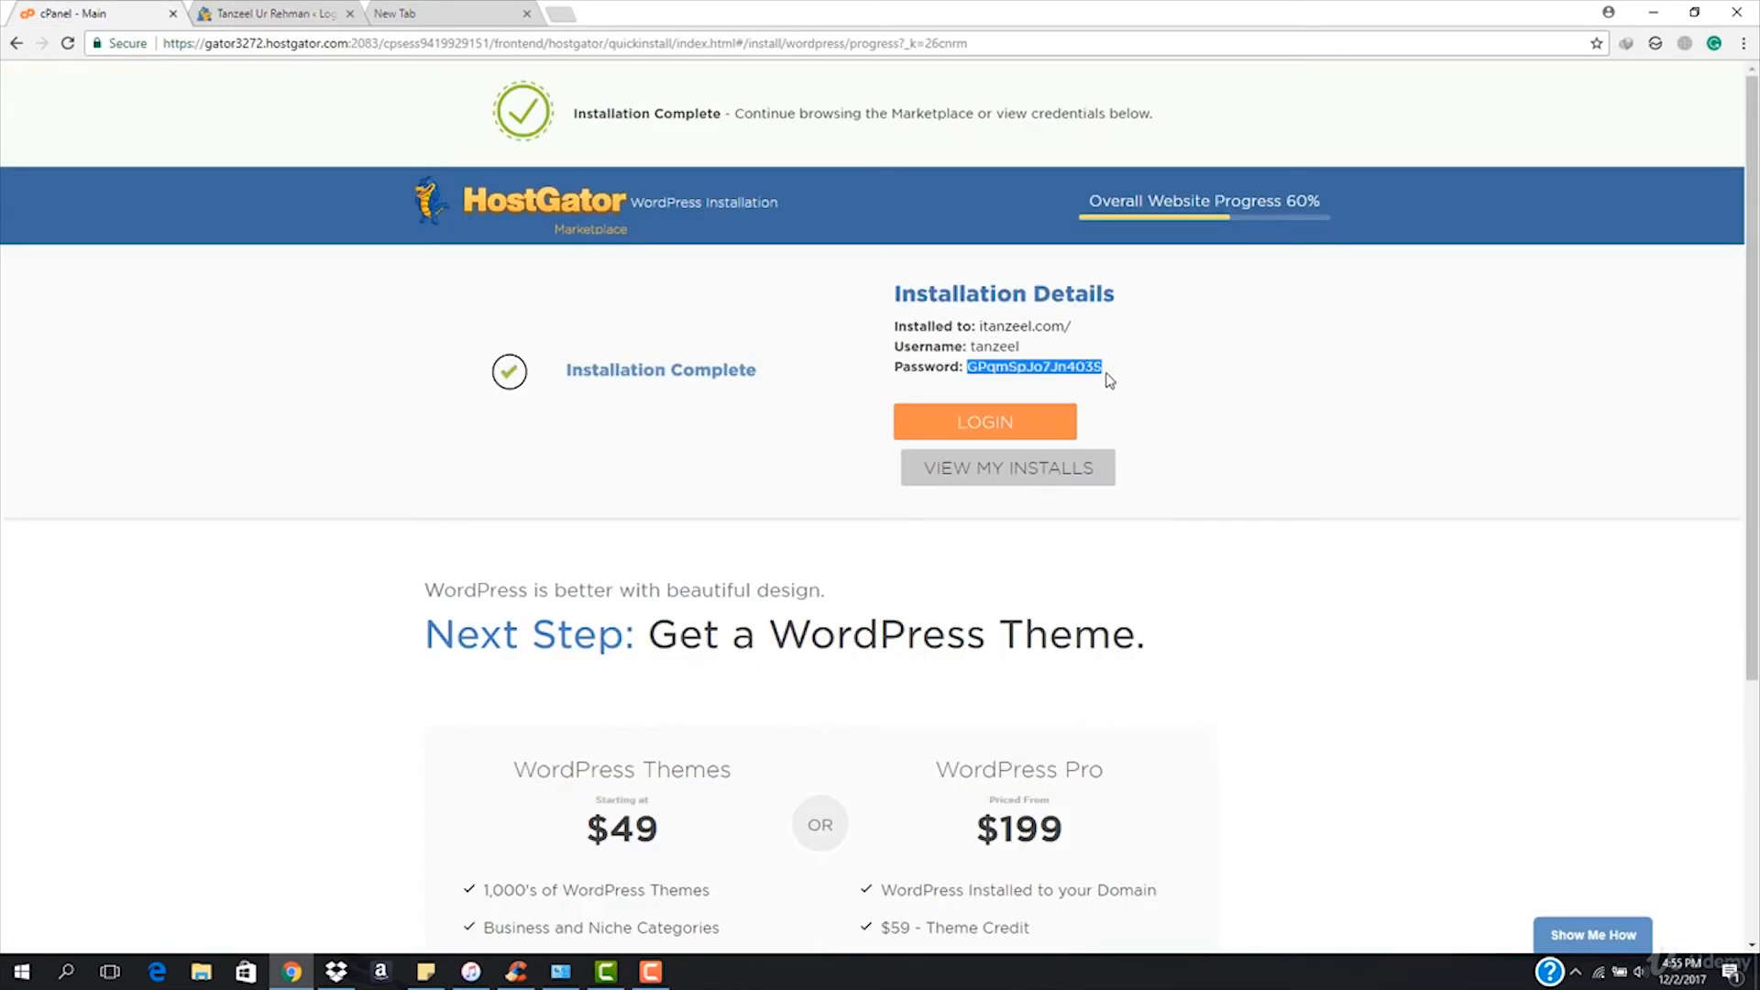
pyautogui.click(289, 12)
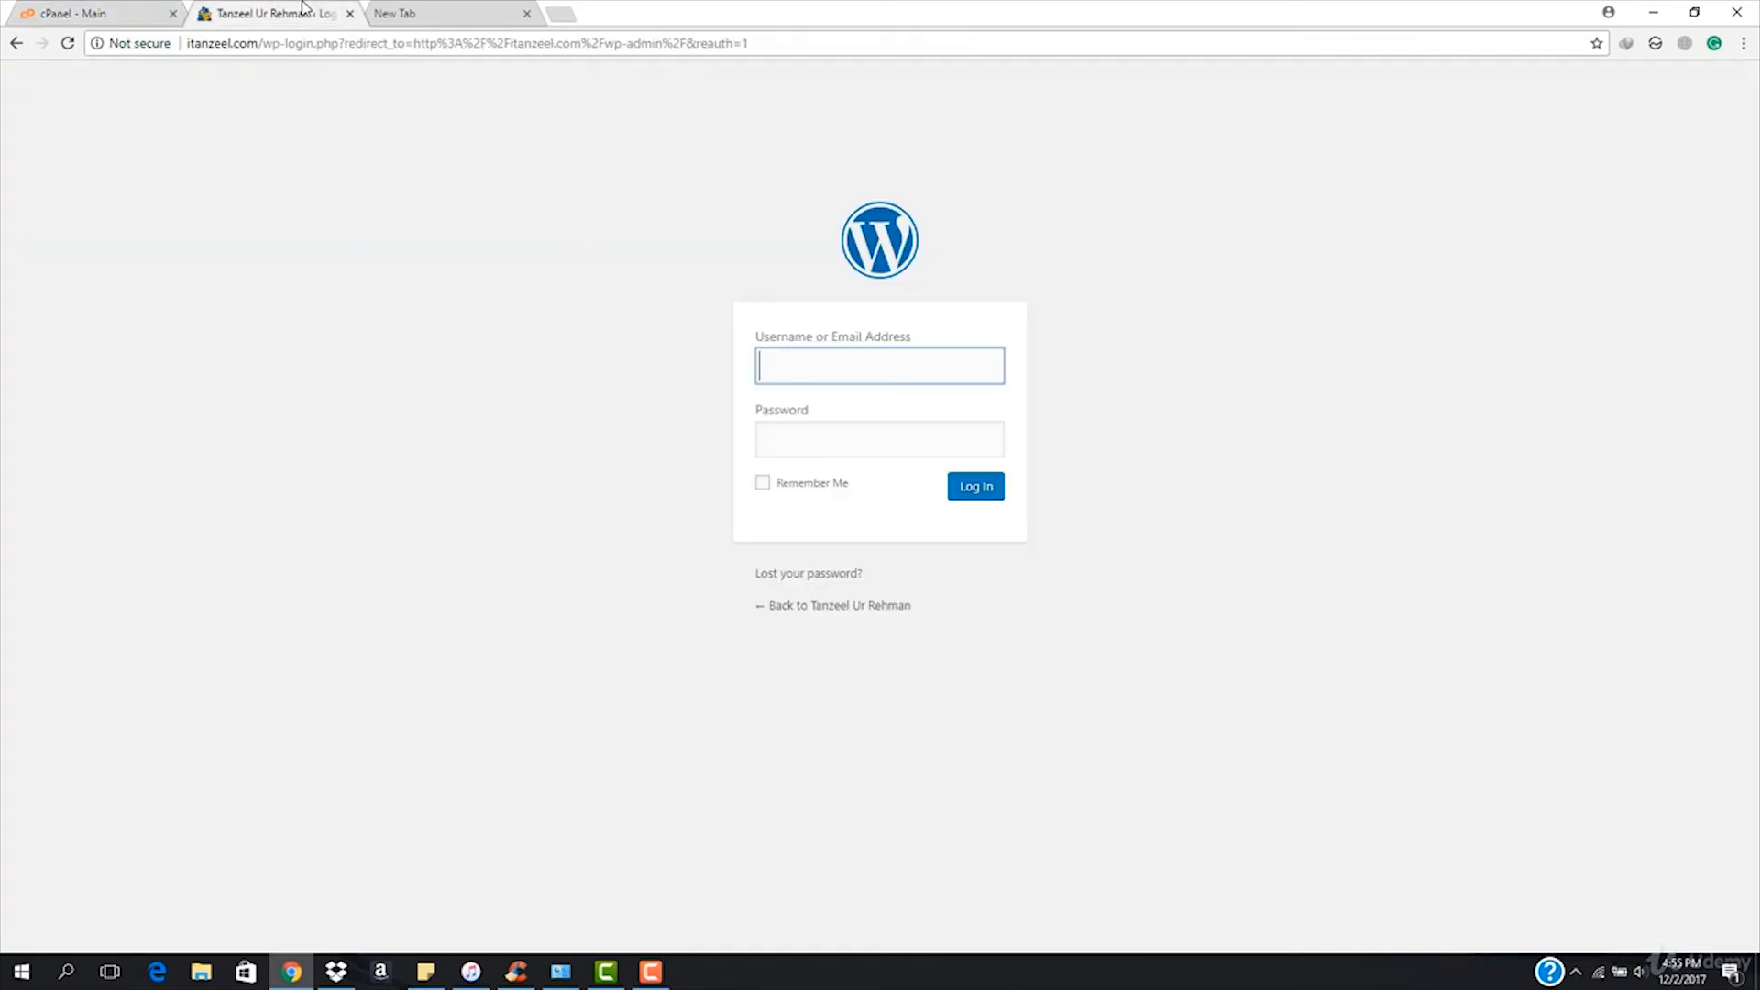
pyautogui.write('tanzeel')
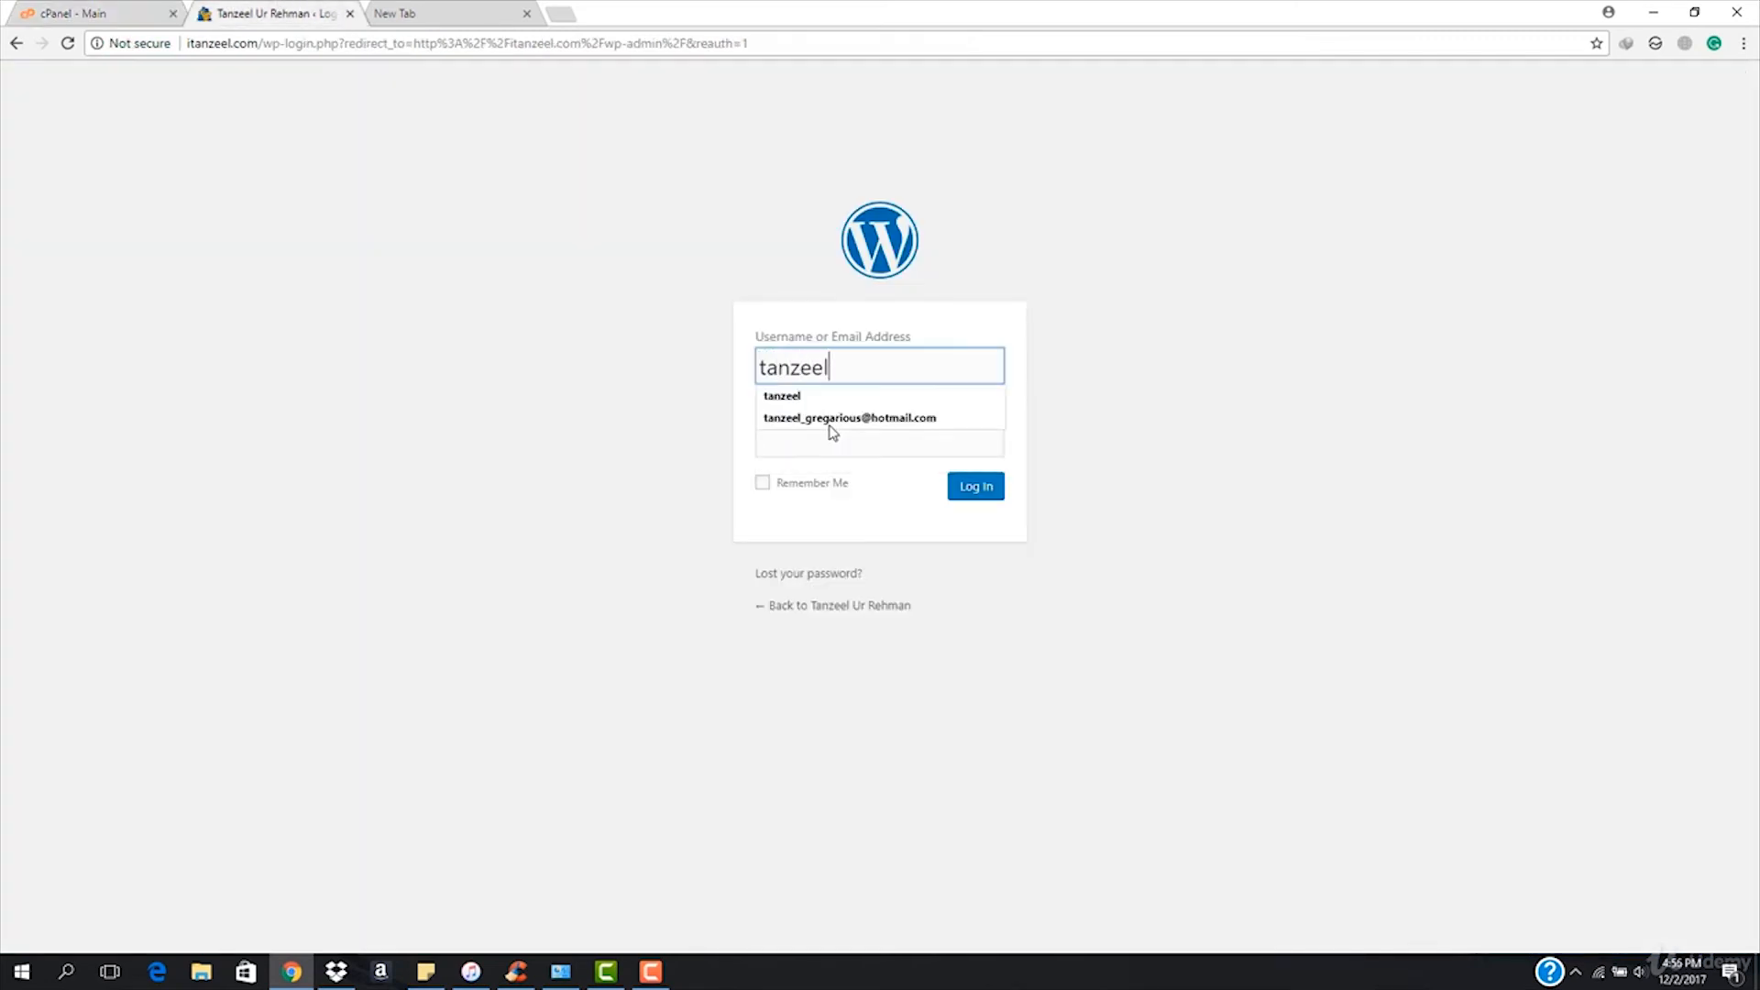
pyautogui.press('Tab')
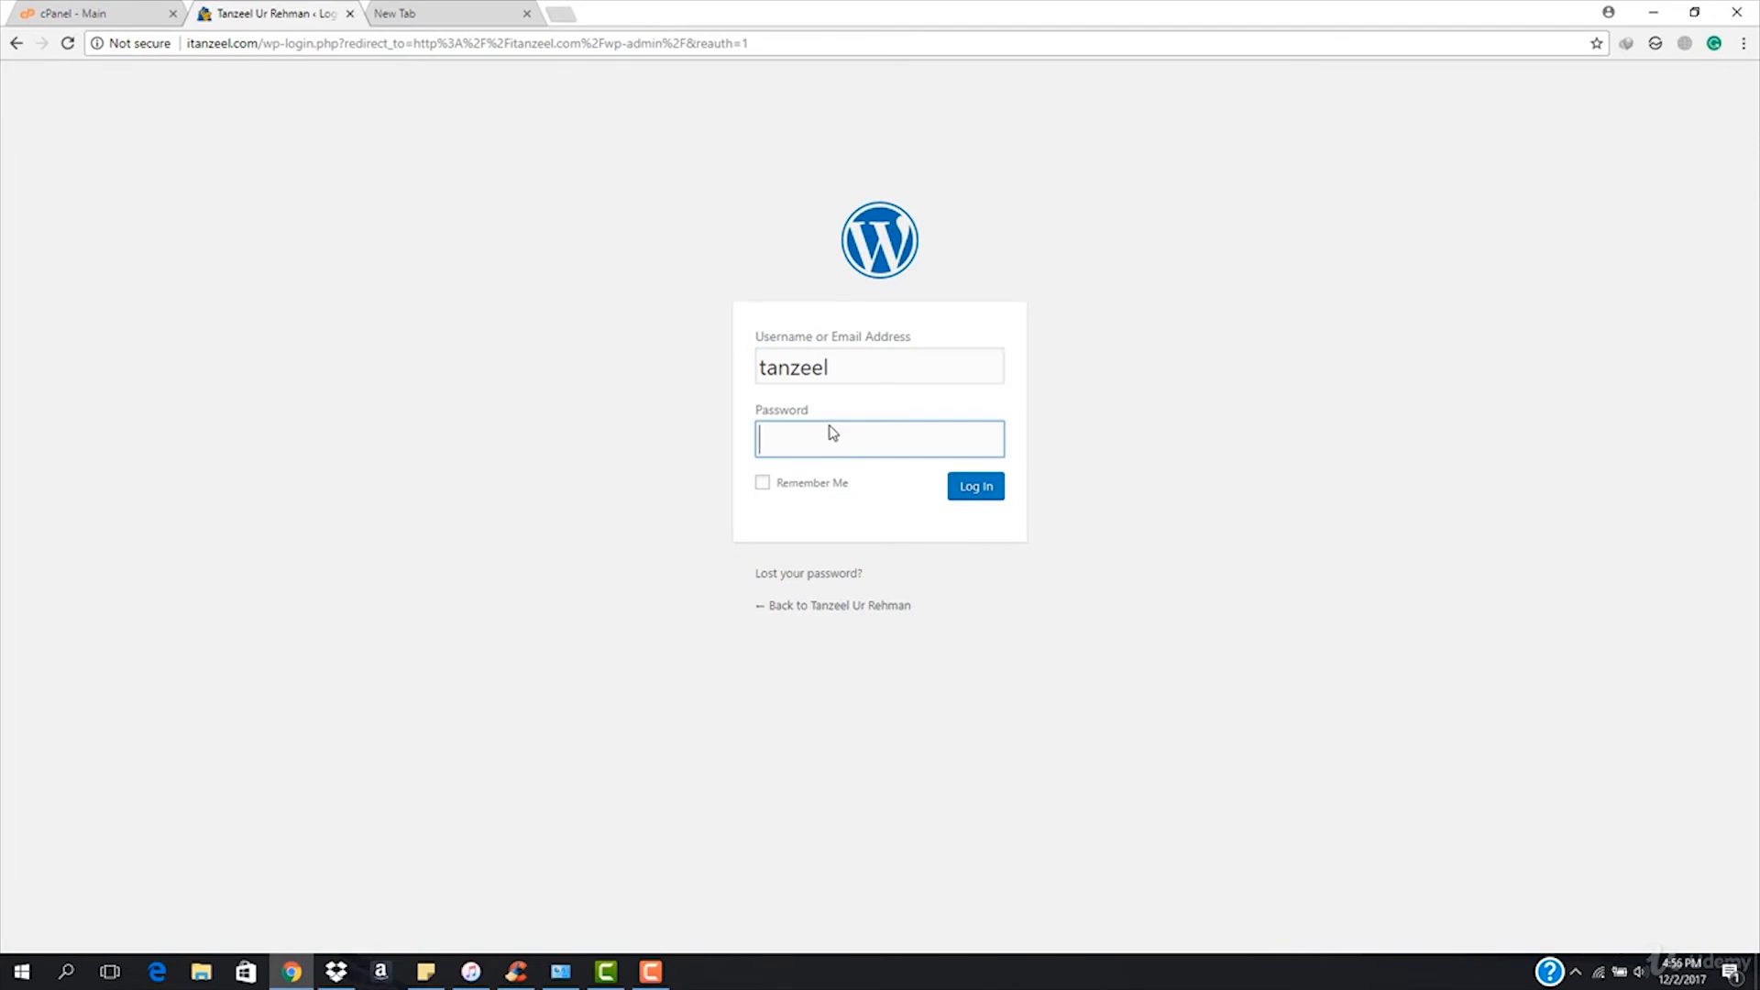
pyautogui.hotkey('ctrl', 'v')
pyautogui.press('Return')
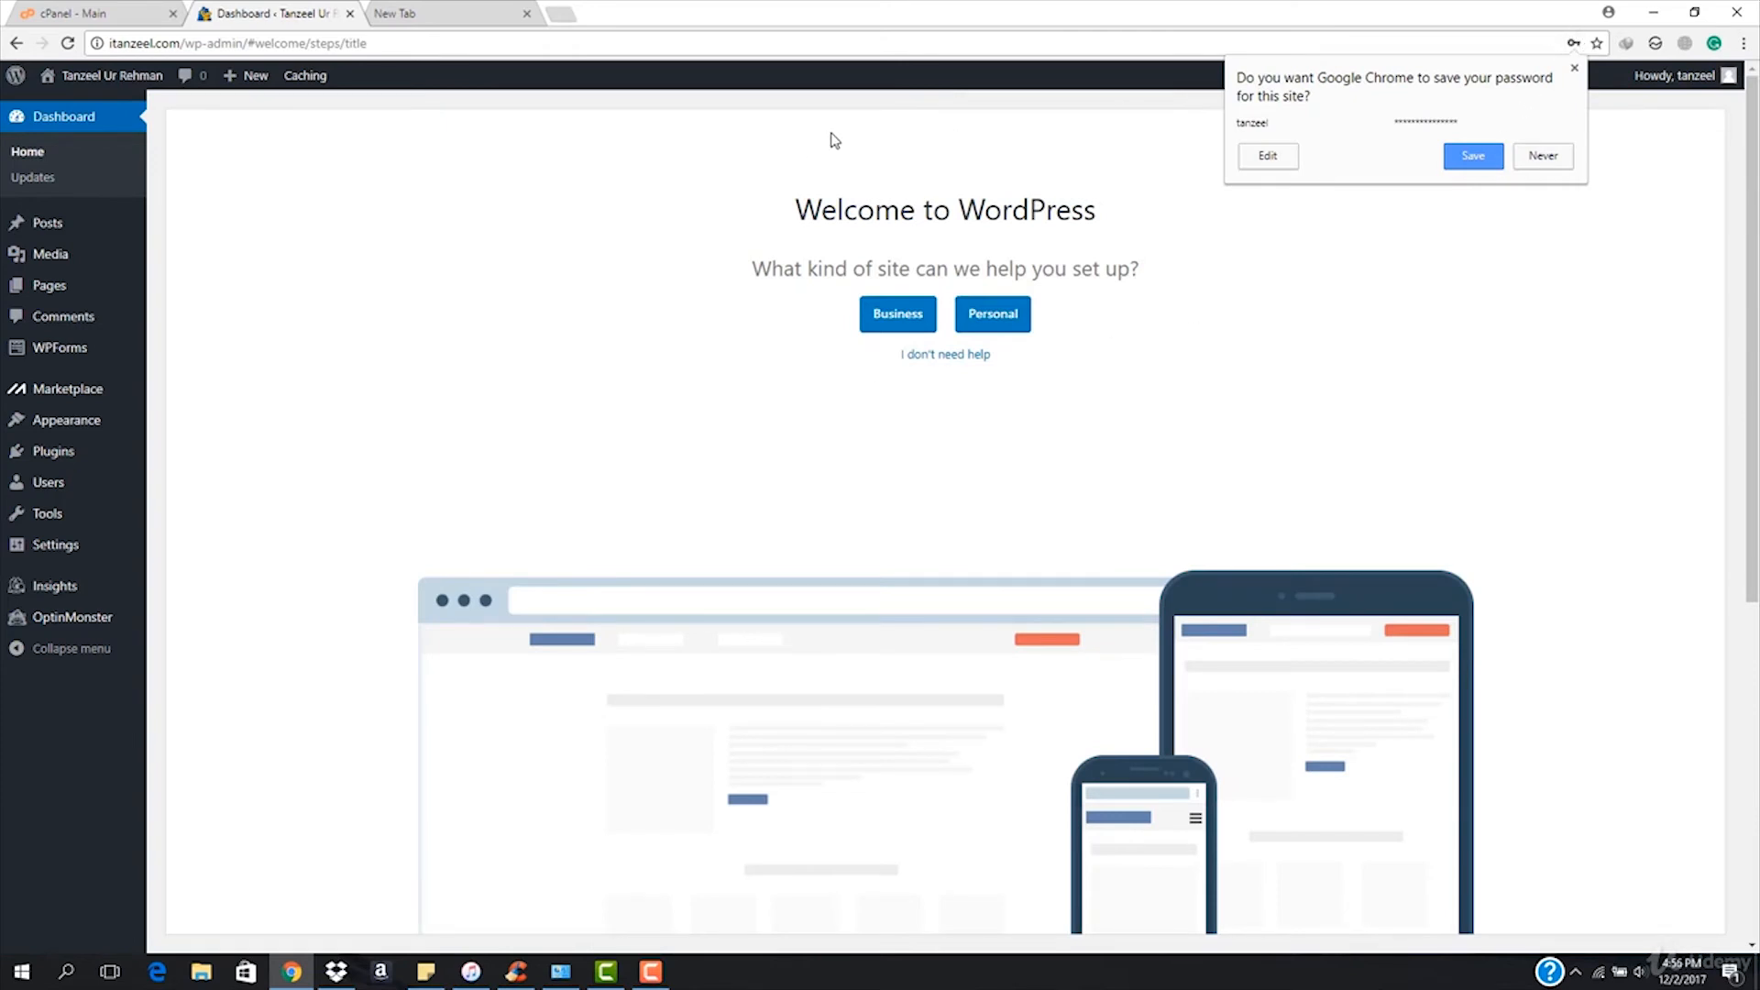
# Dismiss the save-password prompt, choose "I don't need help" and close the WP Live banner.
pyautogui.click(853, 214)
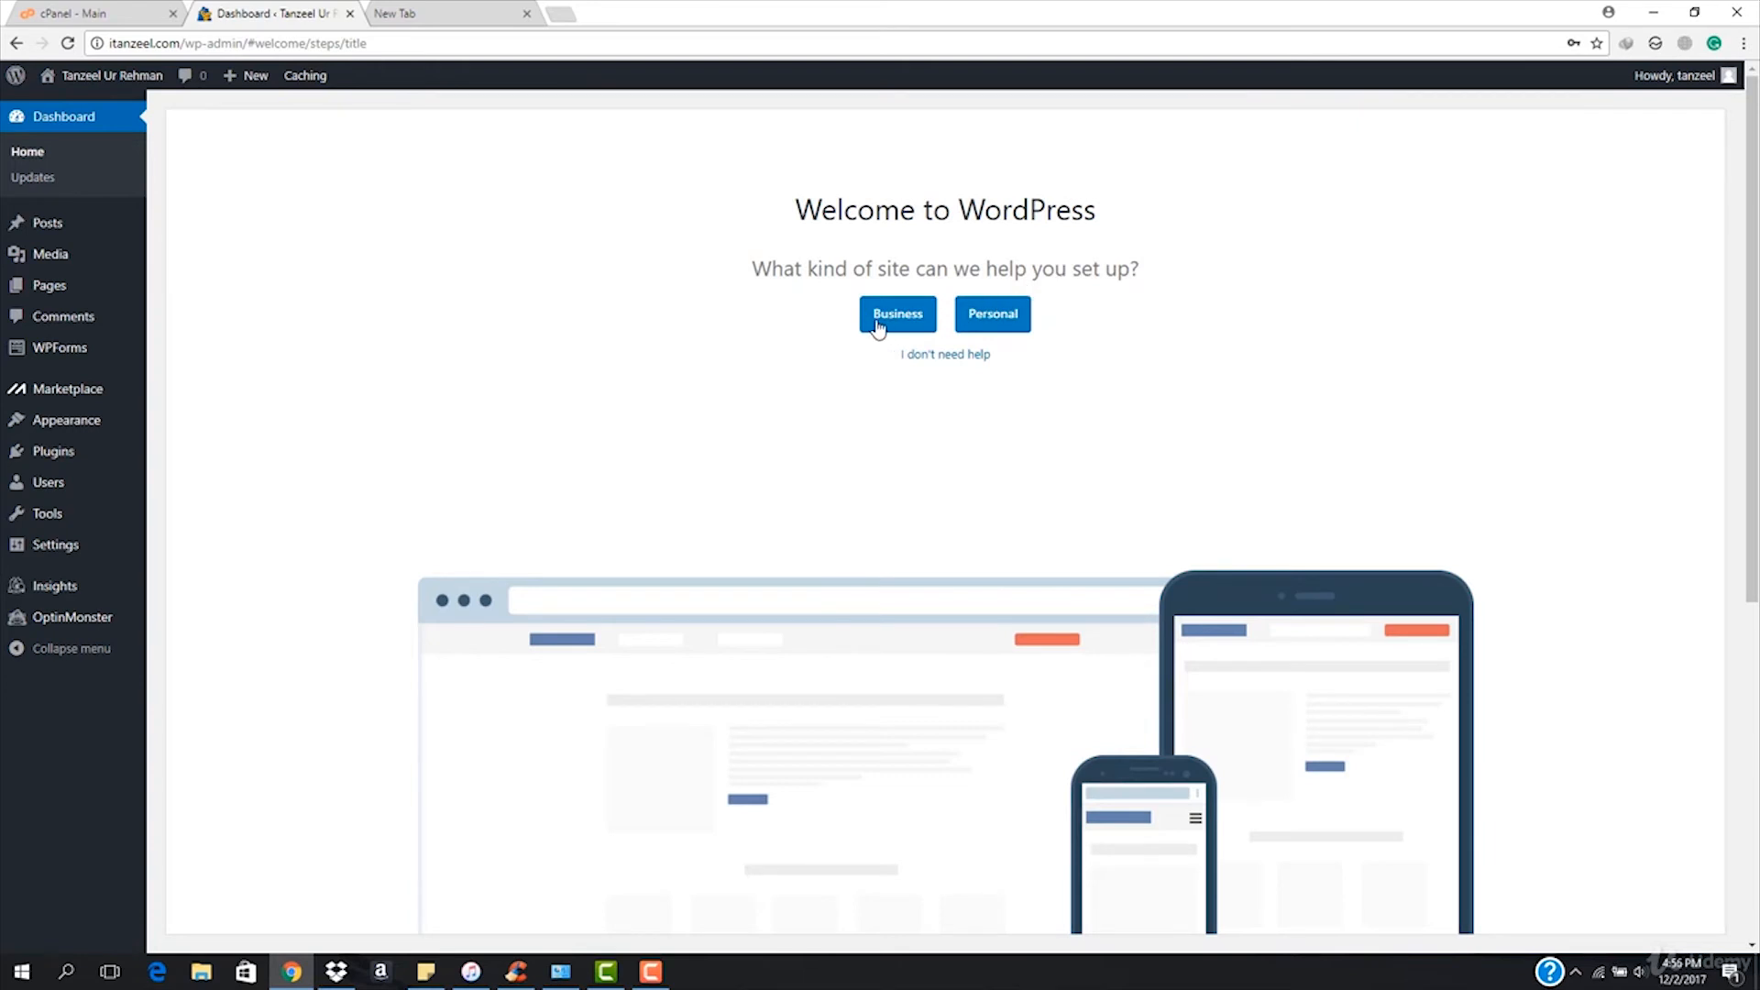
pyautogui.click(968, 360)
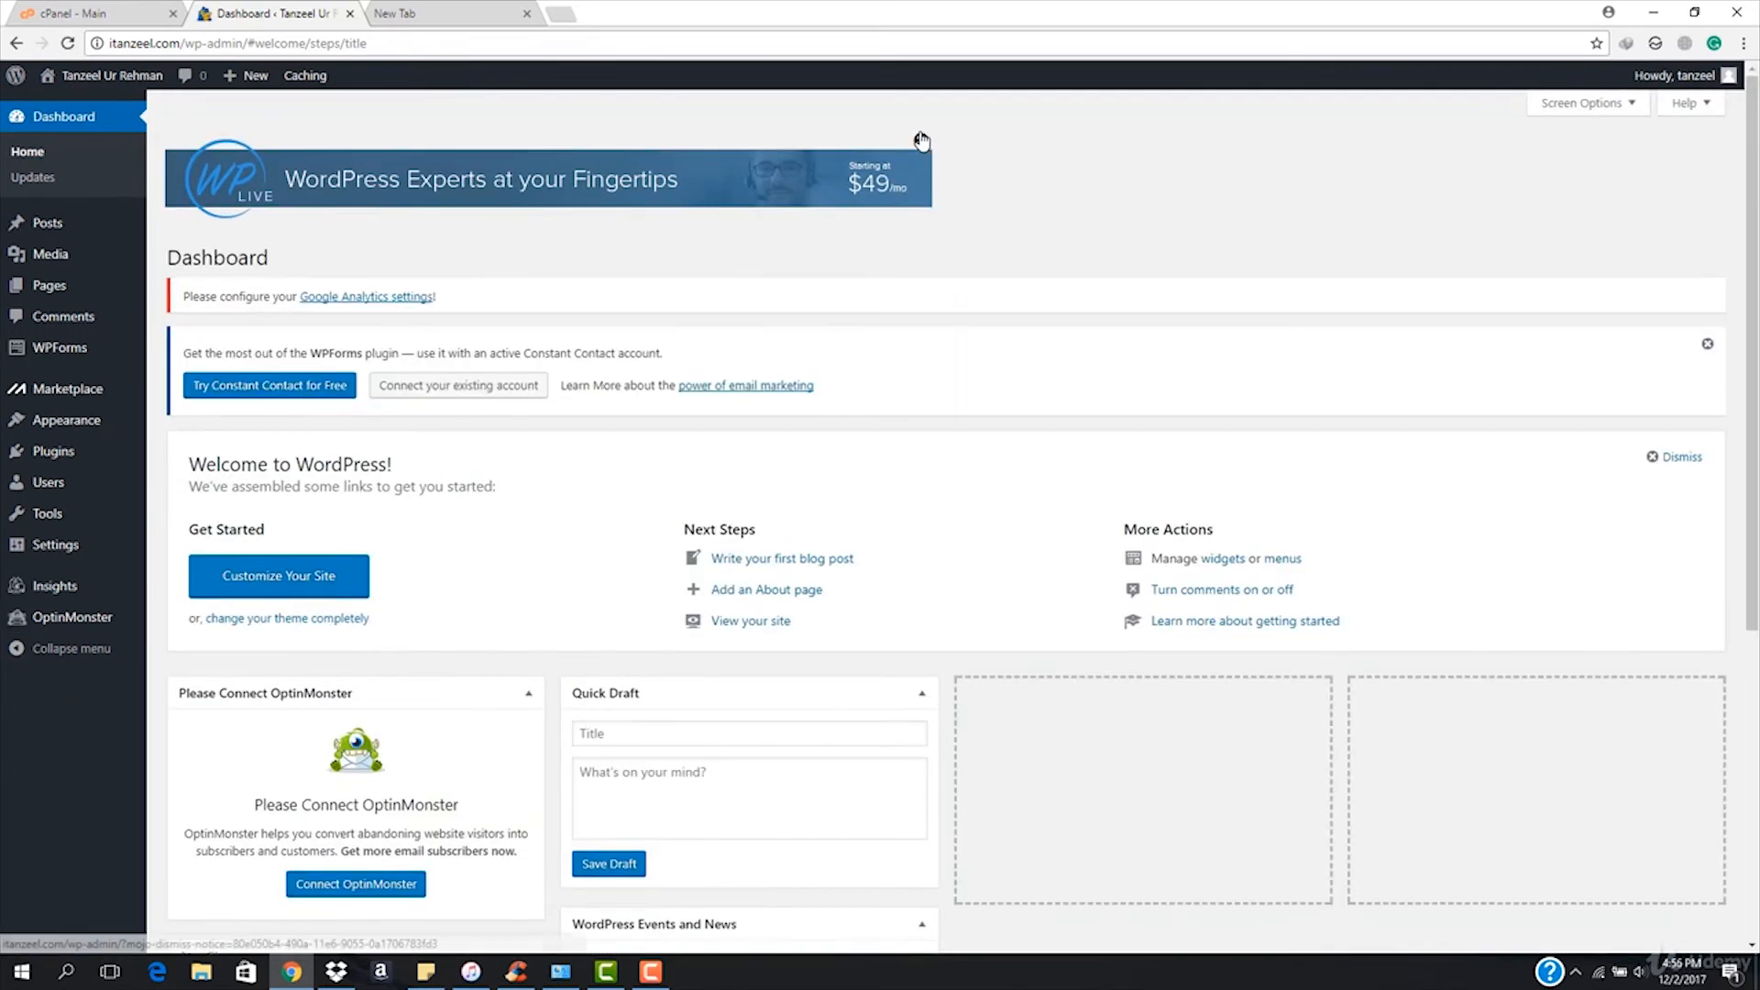
pyautogui.click(921, 143)
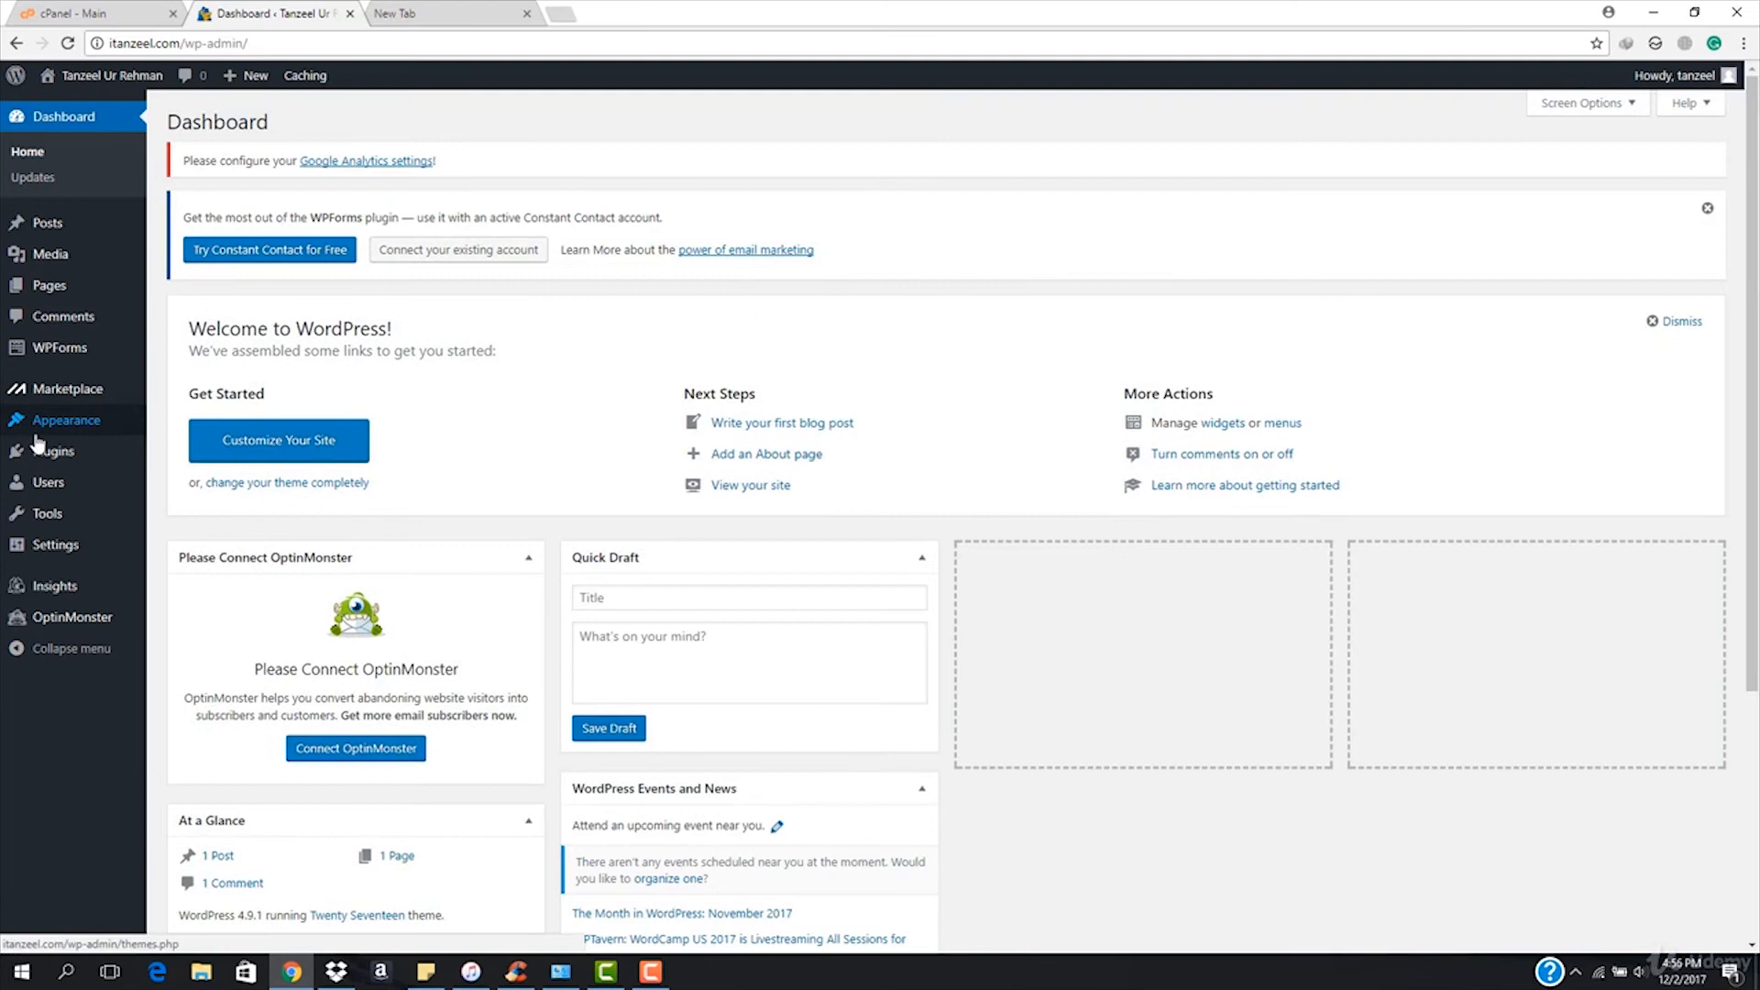
pyautogui.moveTo(49, 461)
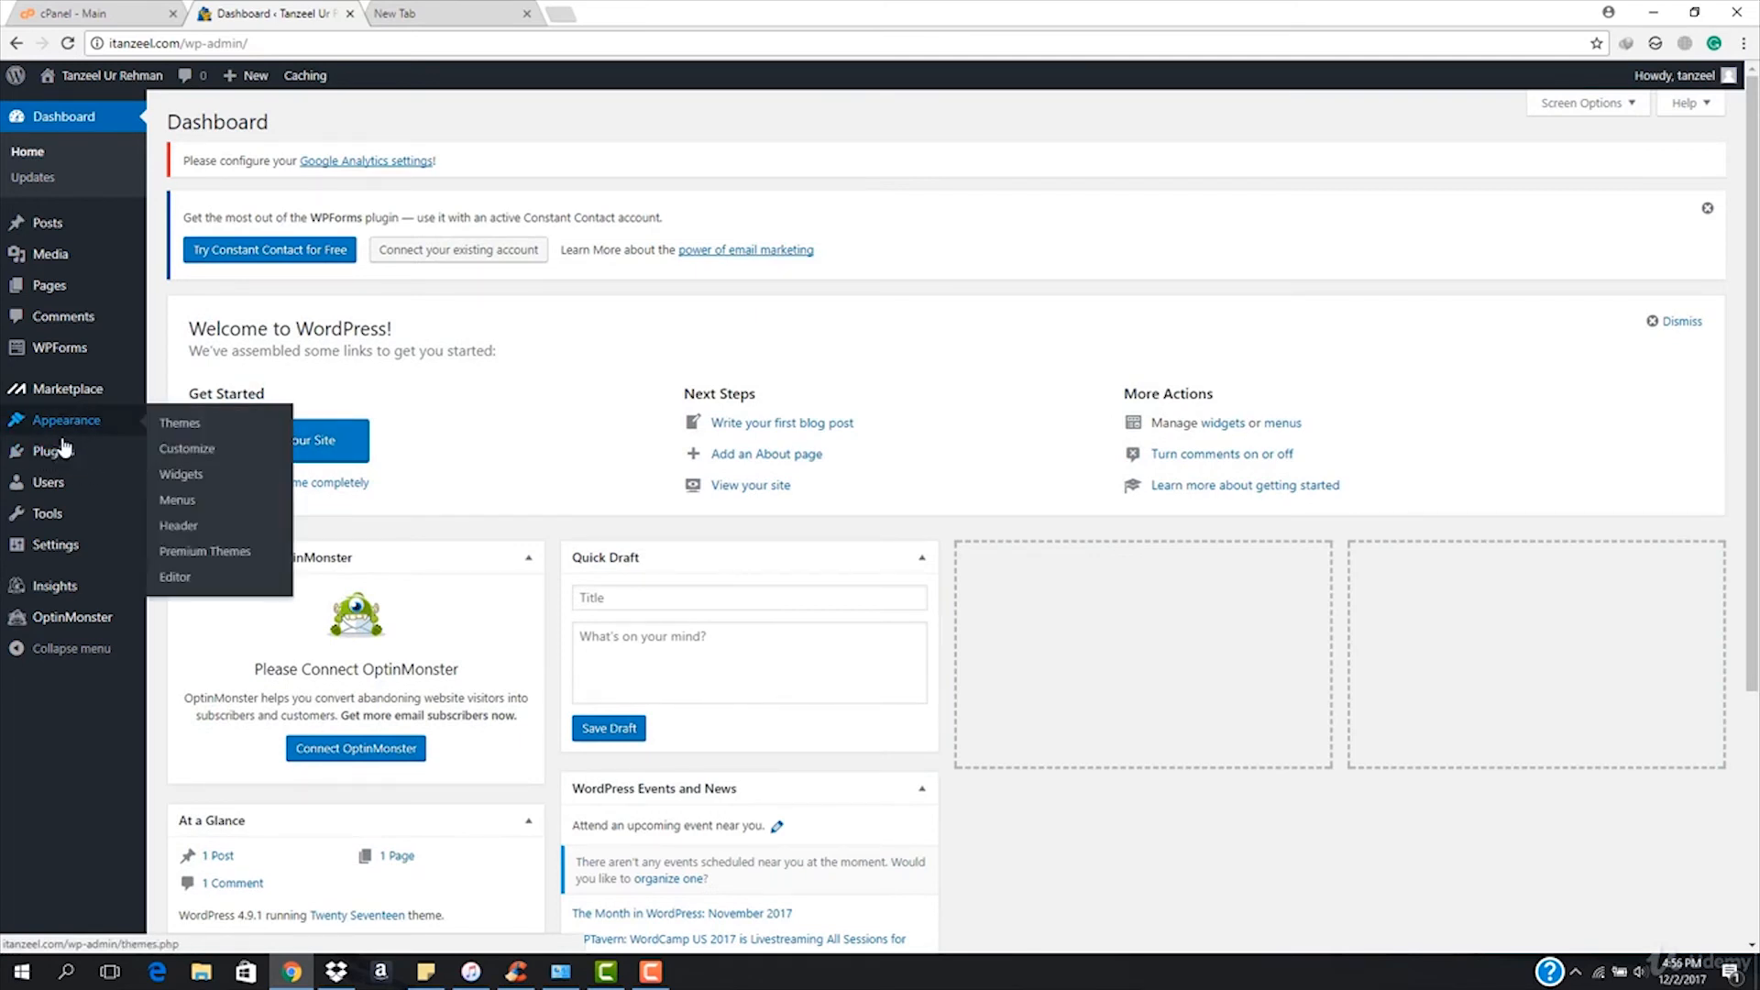
# Bulk-deactivate Google Analytics, OptinMonster API and WPForms Lite on the Installed Plugins page.
pyautogui.click(199, 457)
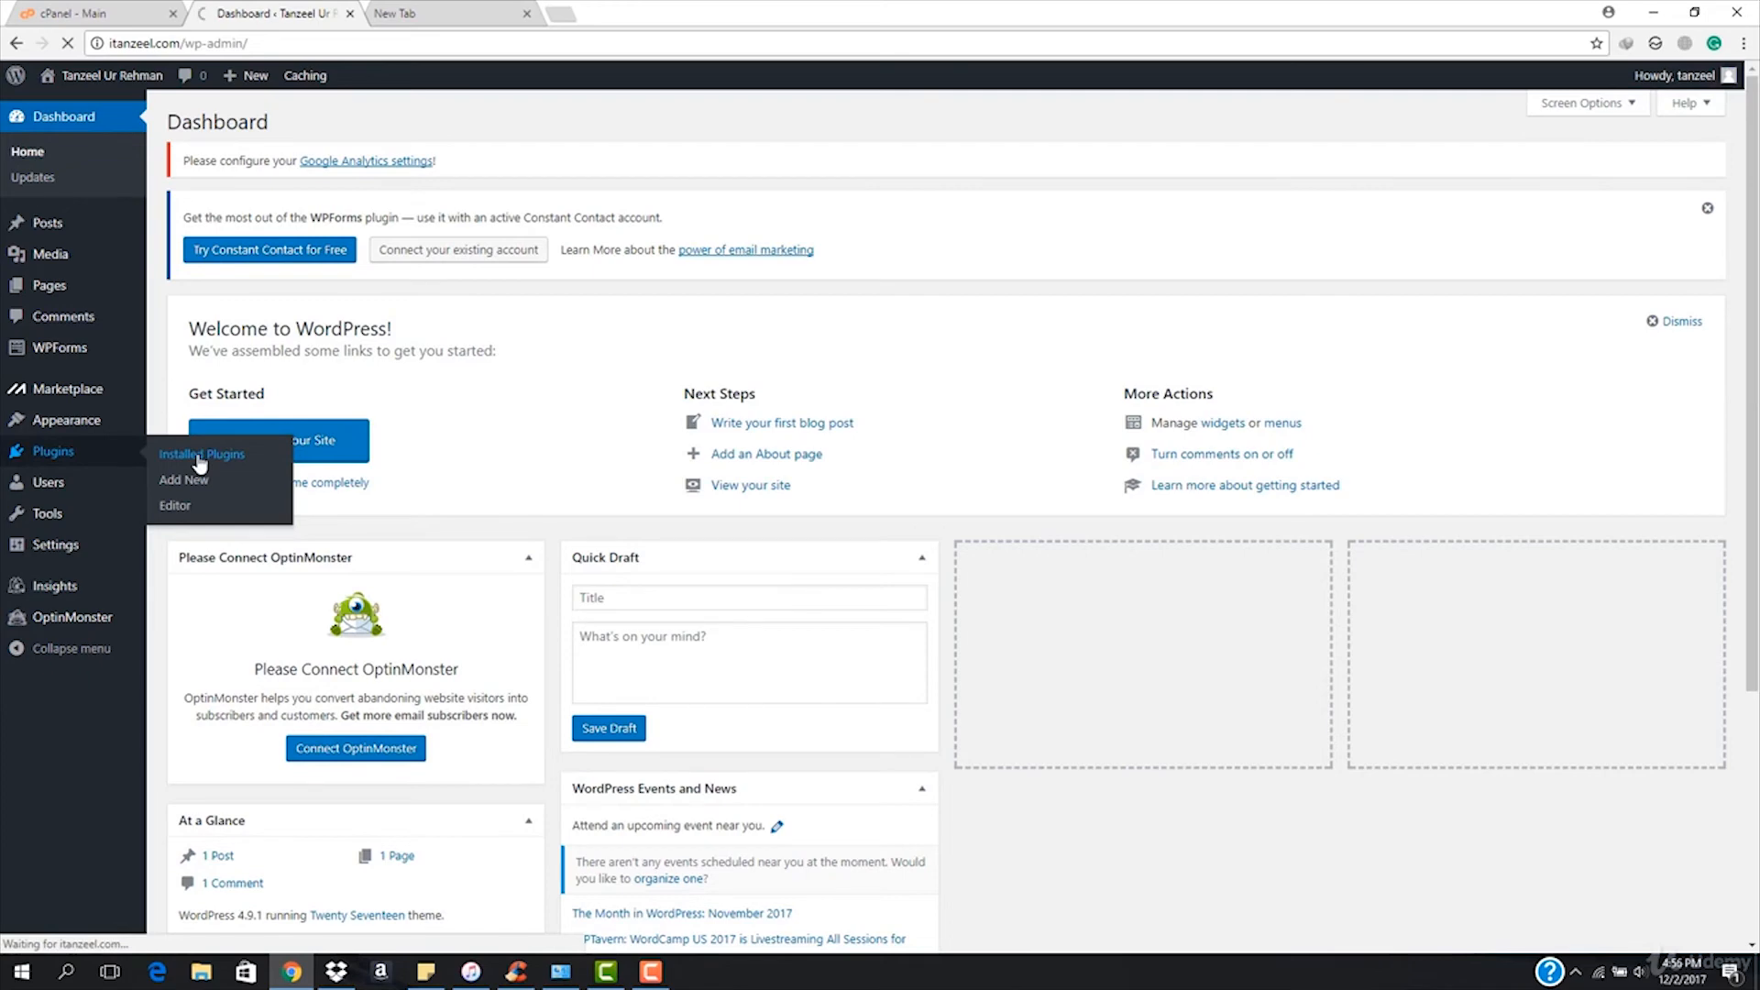
pyautogui.scroll(-2, 377, 504)
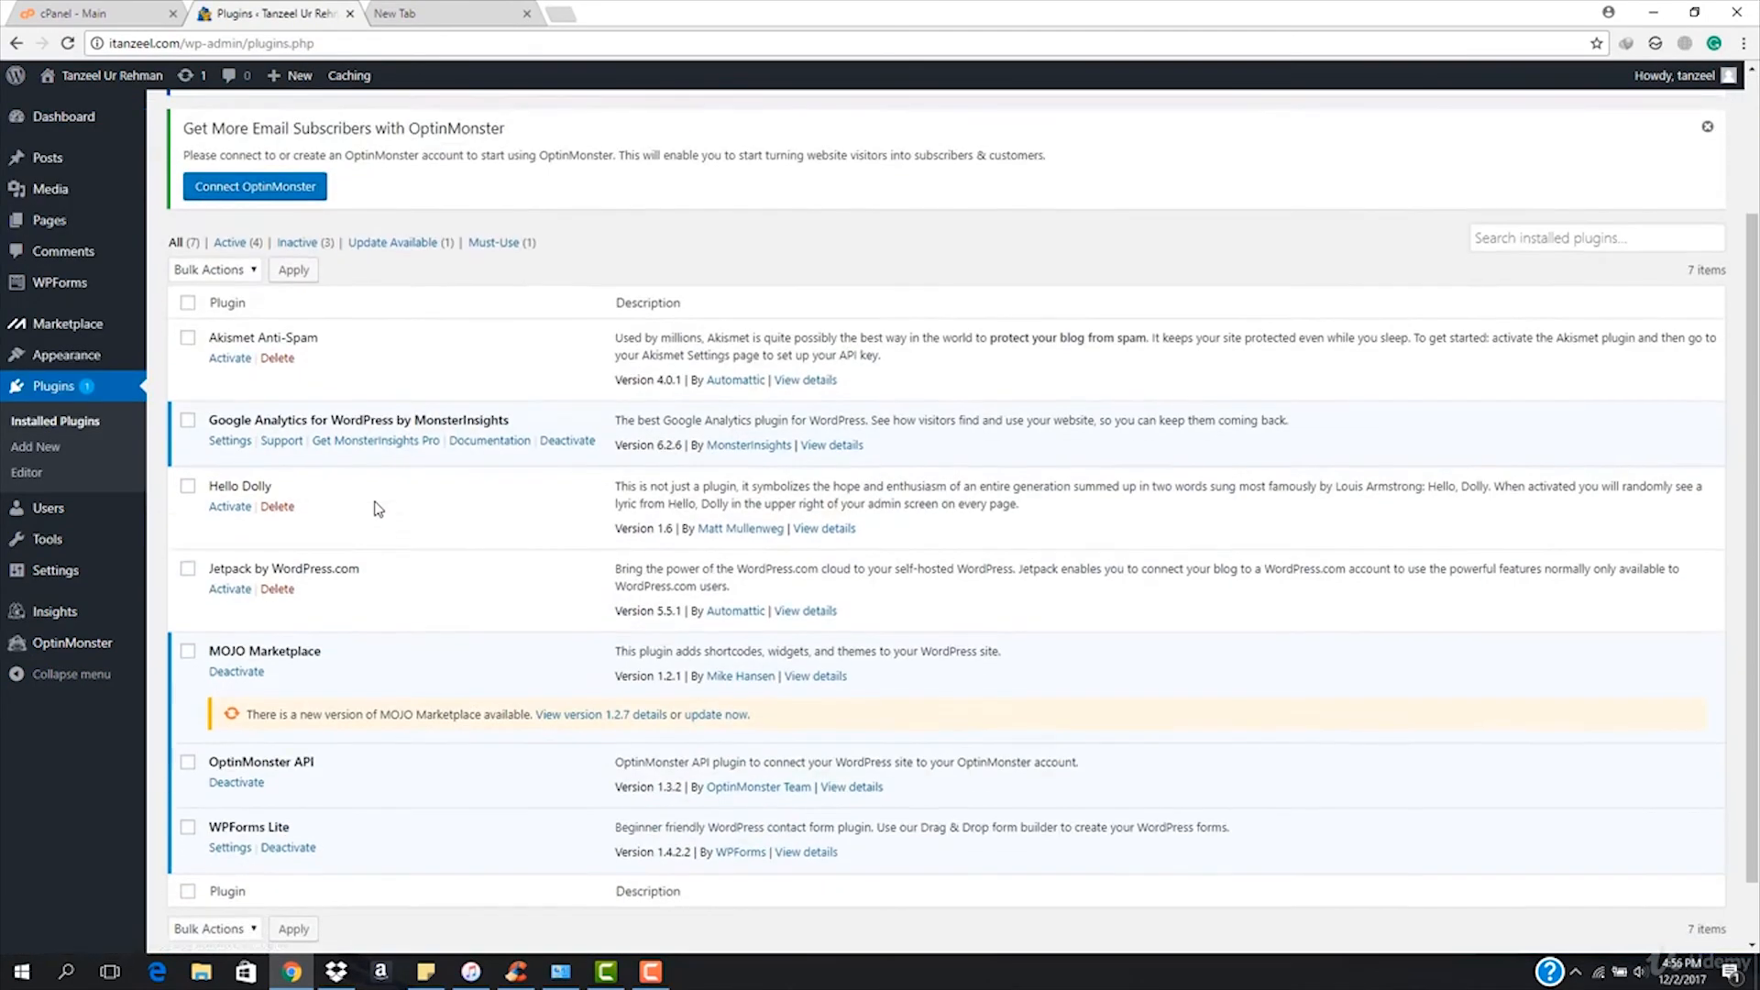
pyautogui.scroll(-1, 375, 509)
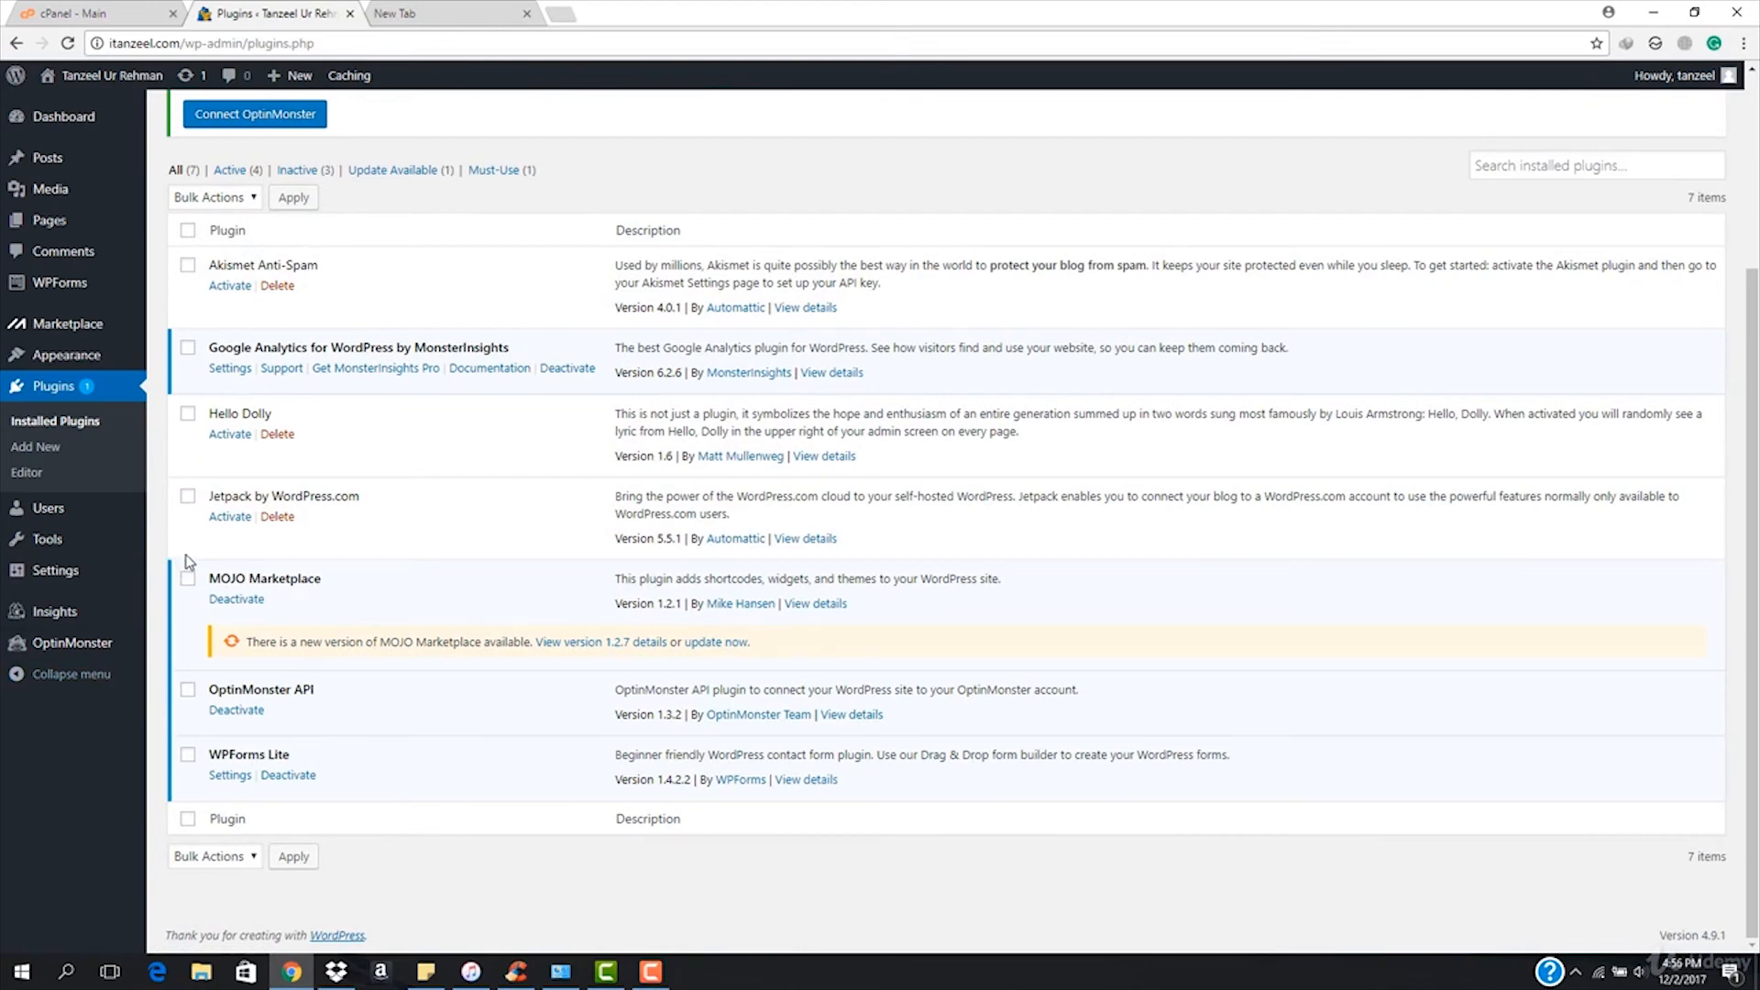
pyautogui.click(188, 348)
pyautogui.click(187, 701)
pyautogui.click(188, 756)
pyautogui.scroll(3, 230, 596)
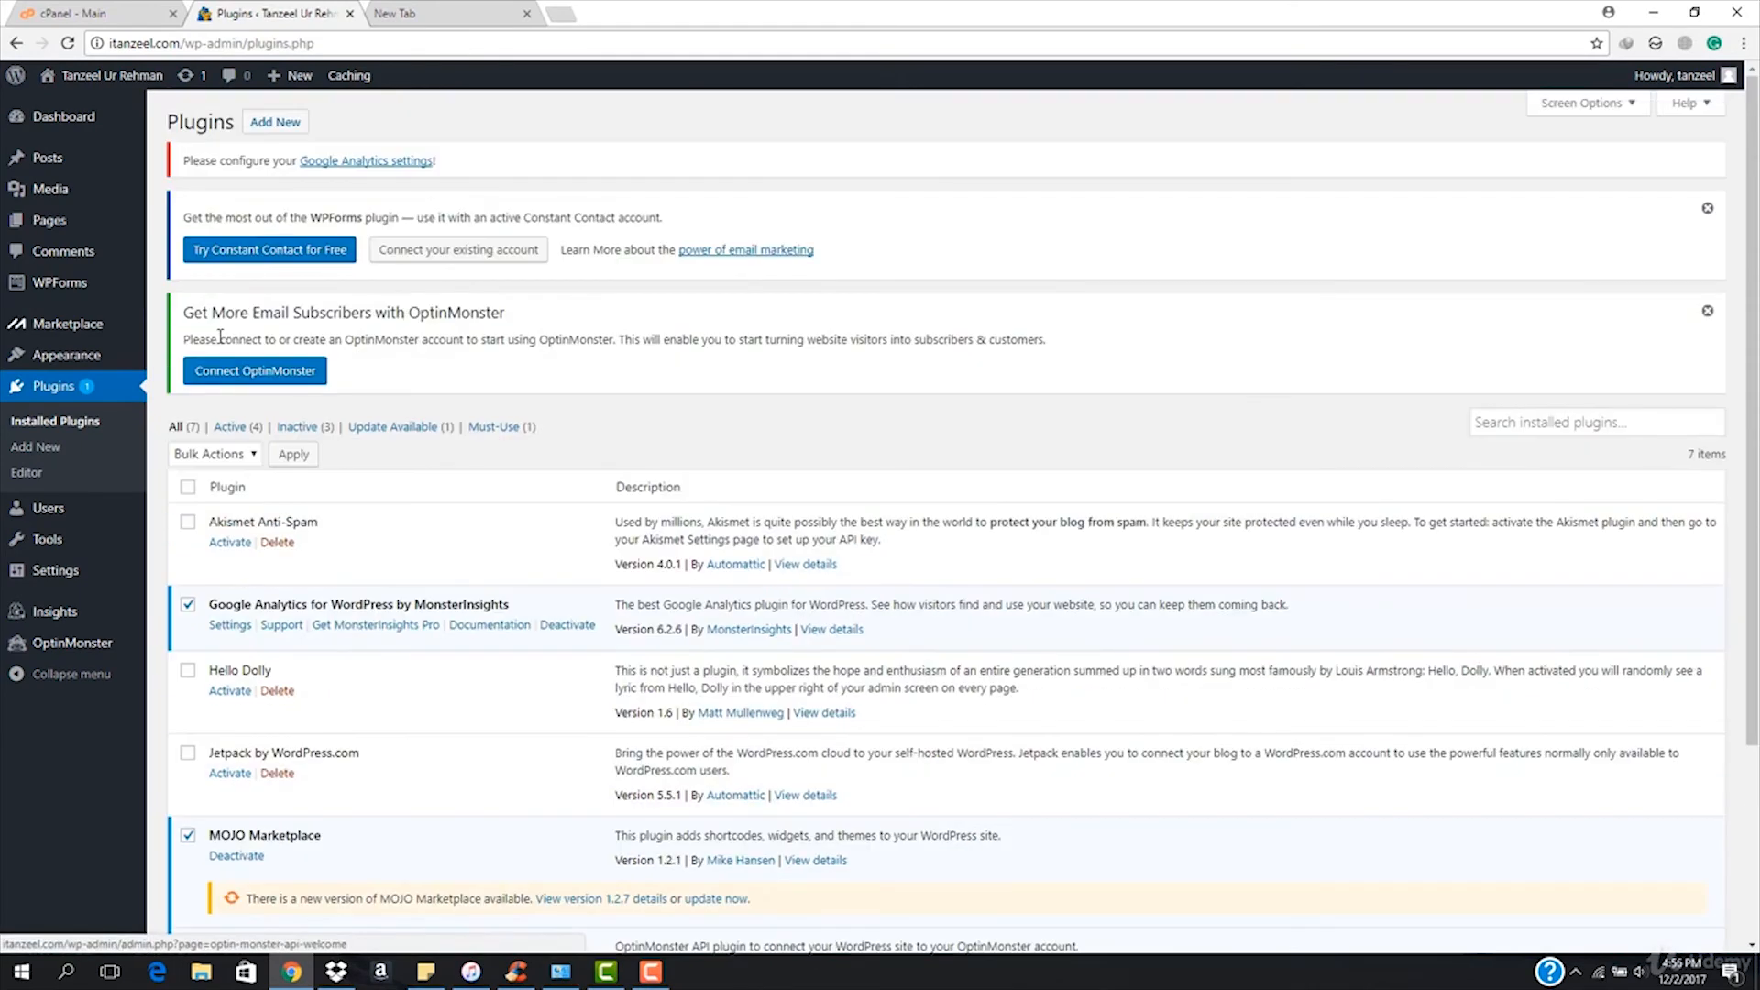
pyautogui.click(234, 455)
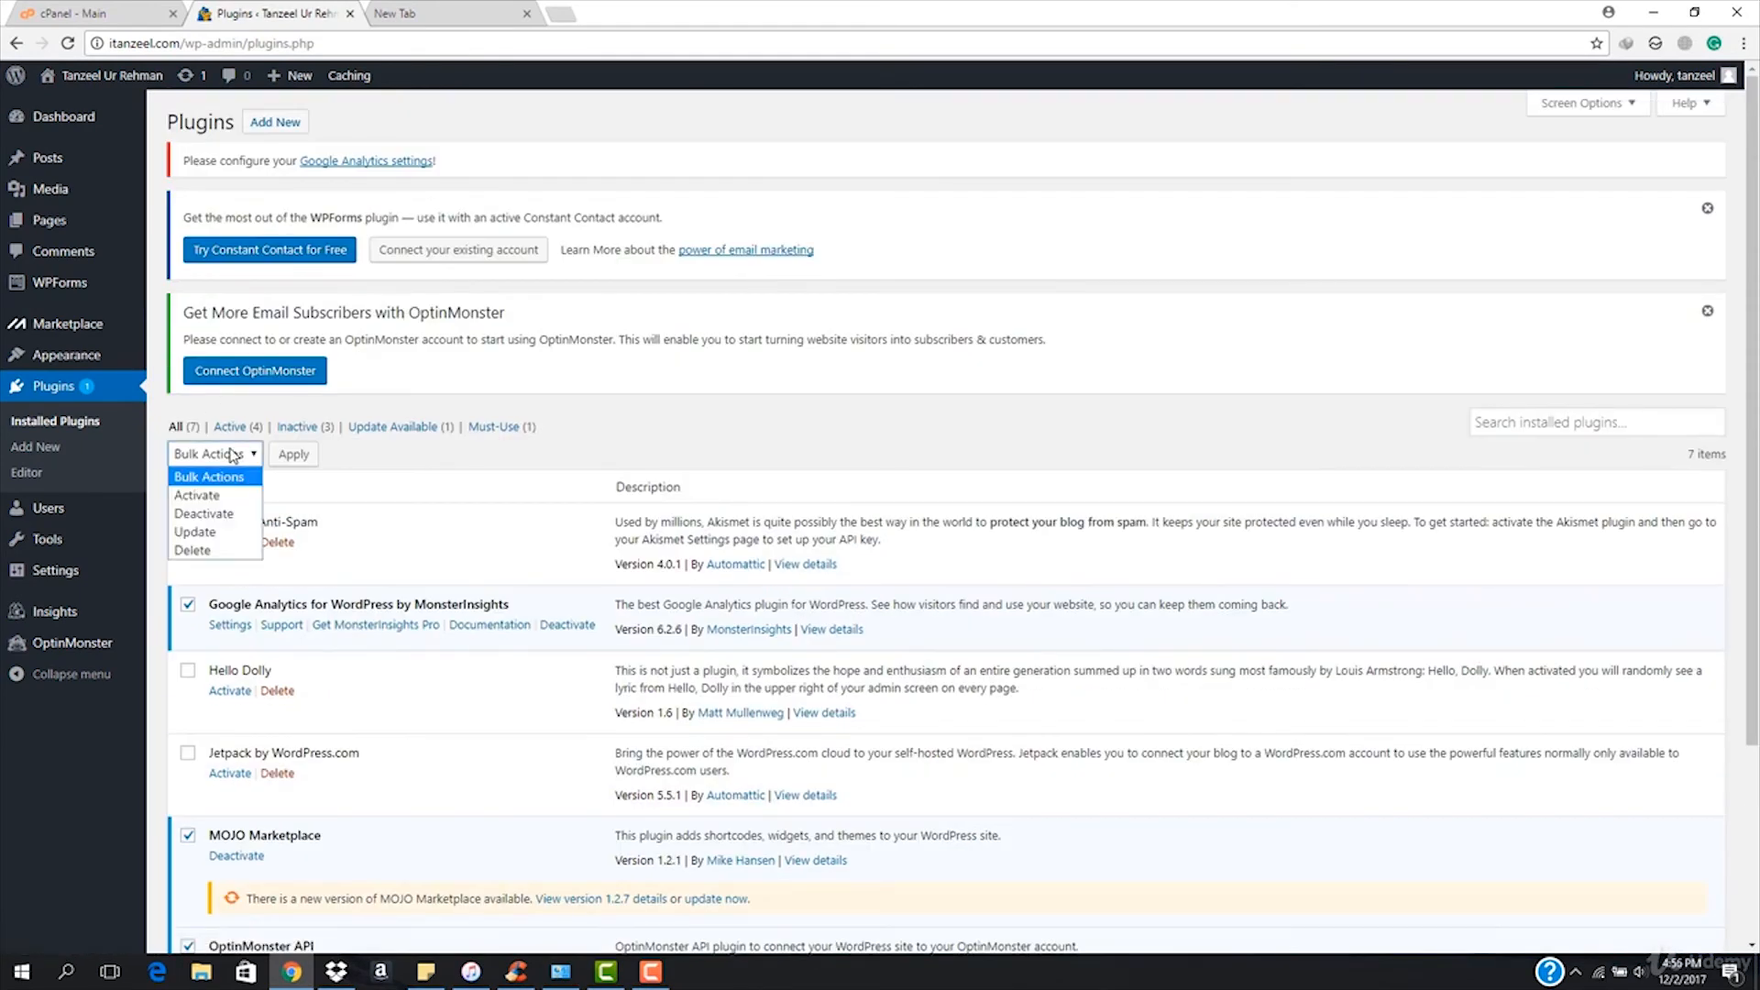
pyautogui.click(229, 513)
pyautogui.click(287, 457)
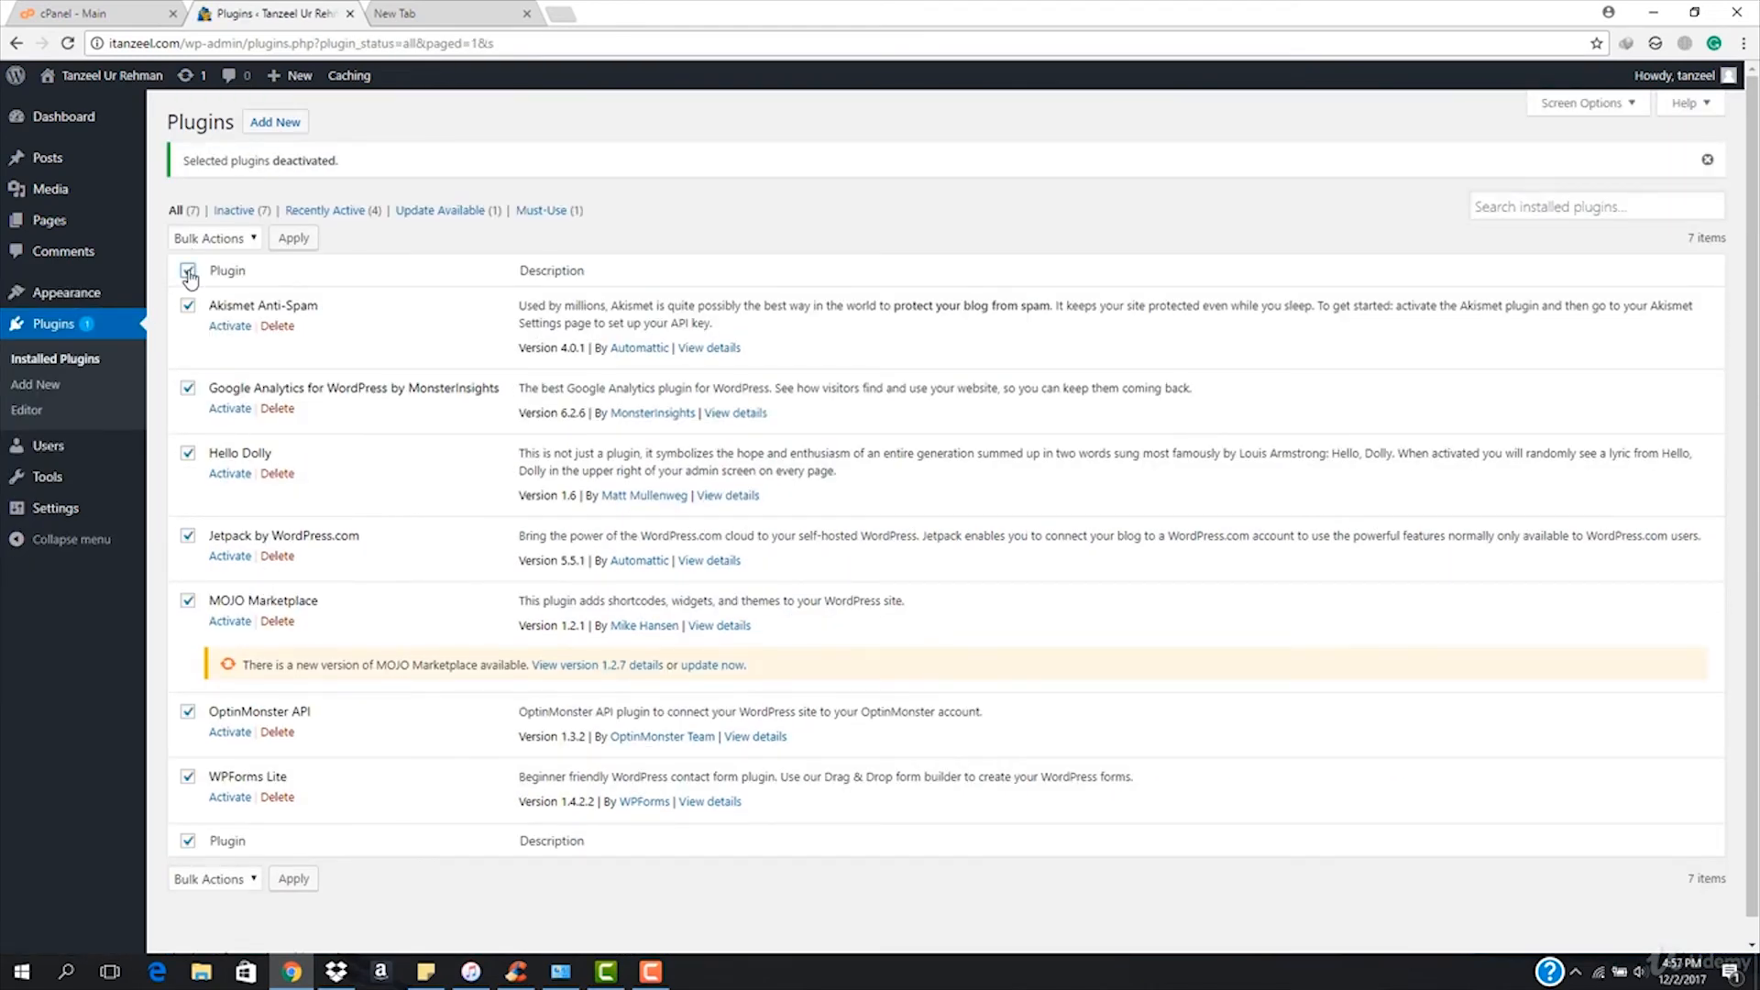
# Bulk-delete all seven checked plugins, including Akismet, Jetpack and WPForms Lite, and confirm.
pyautogui.click(250, 240)
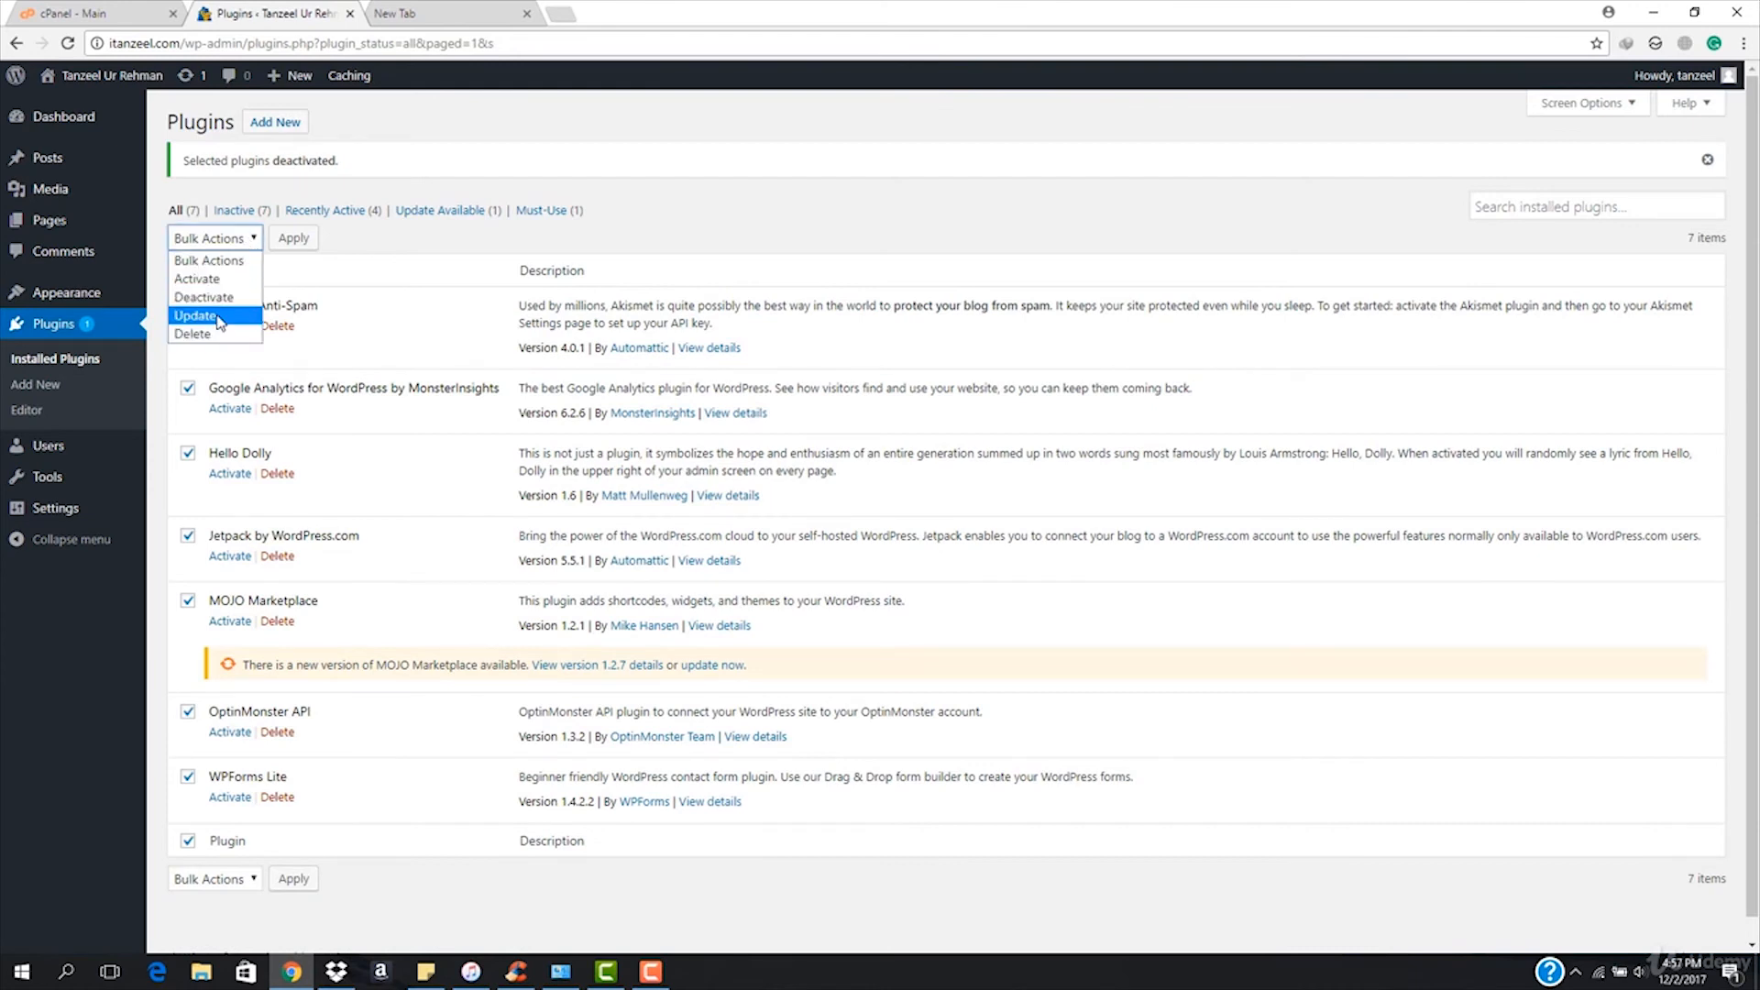
pyautogui.click(230, 333)
pyautogui.click(292, 239)
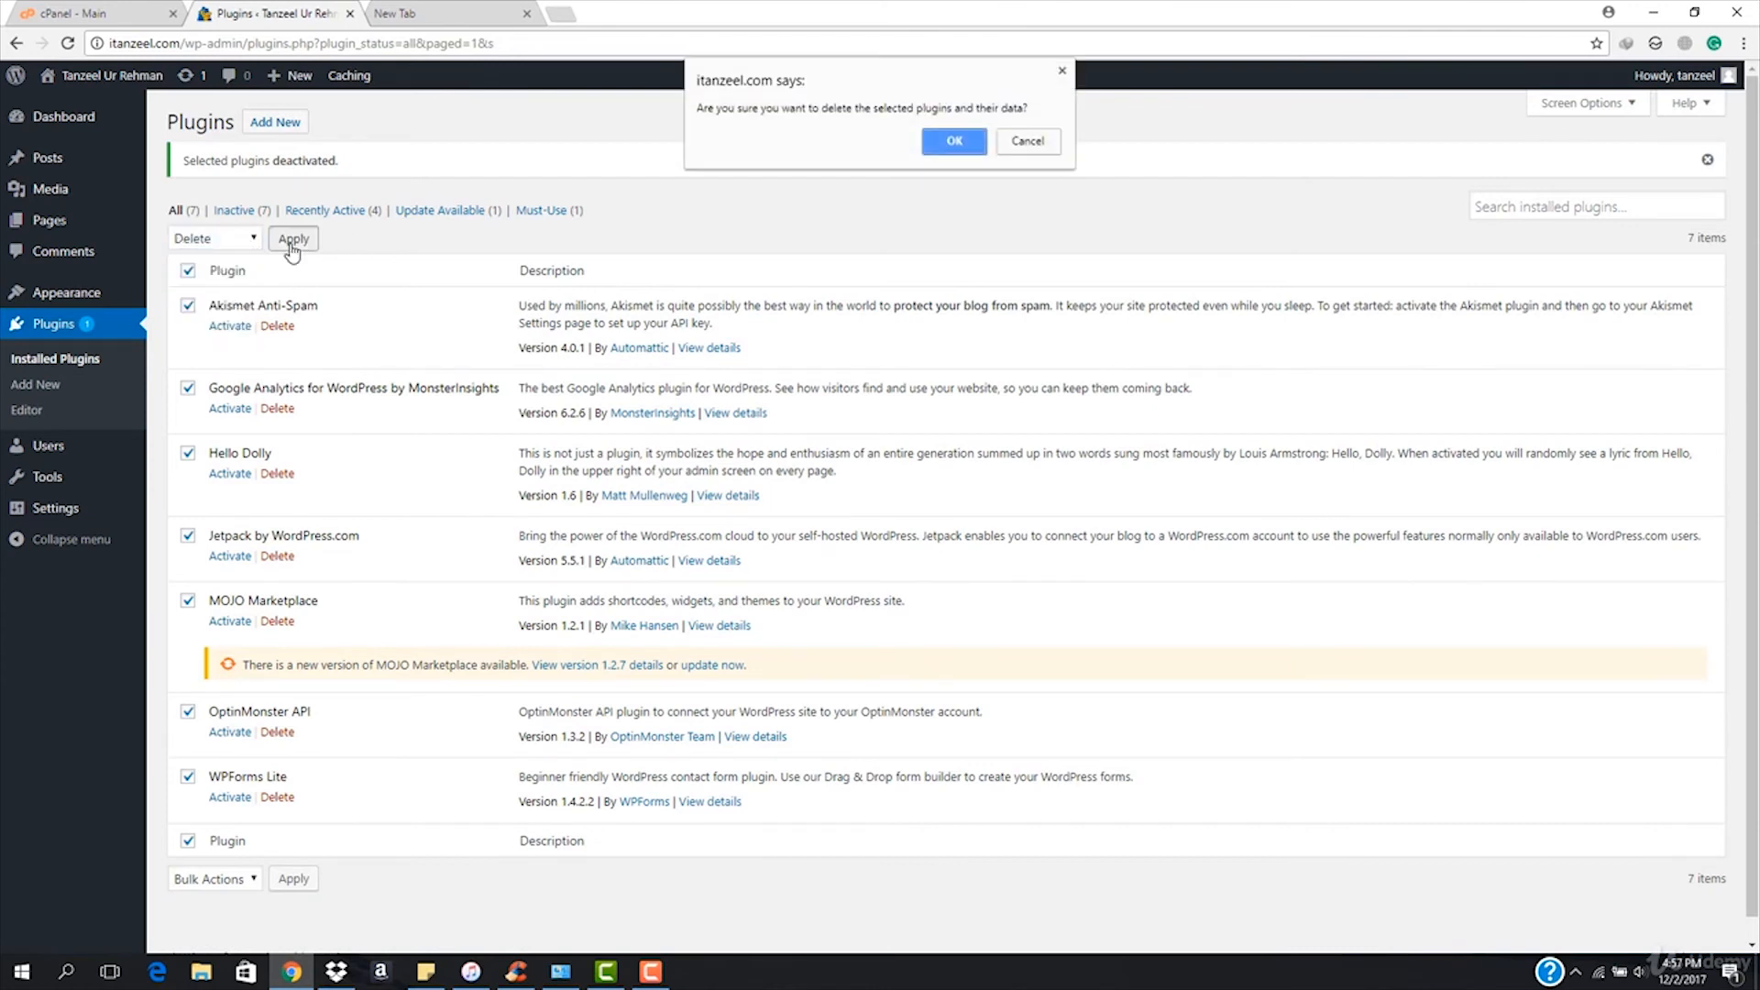
pyautogui.click(953, 142)
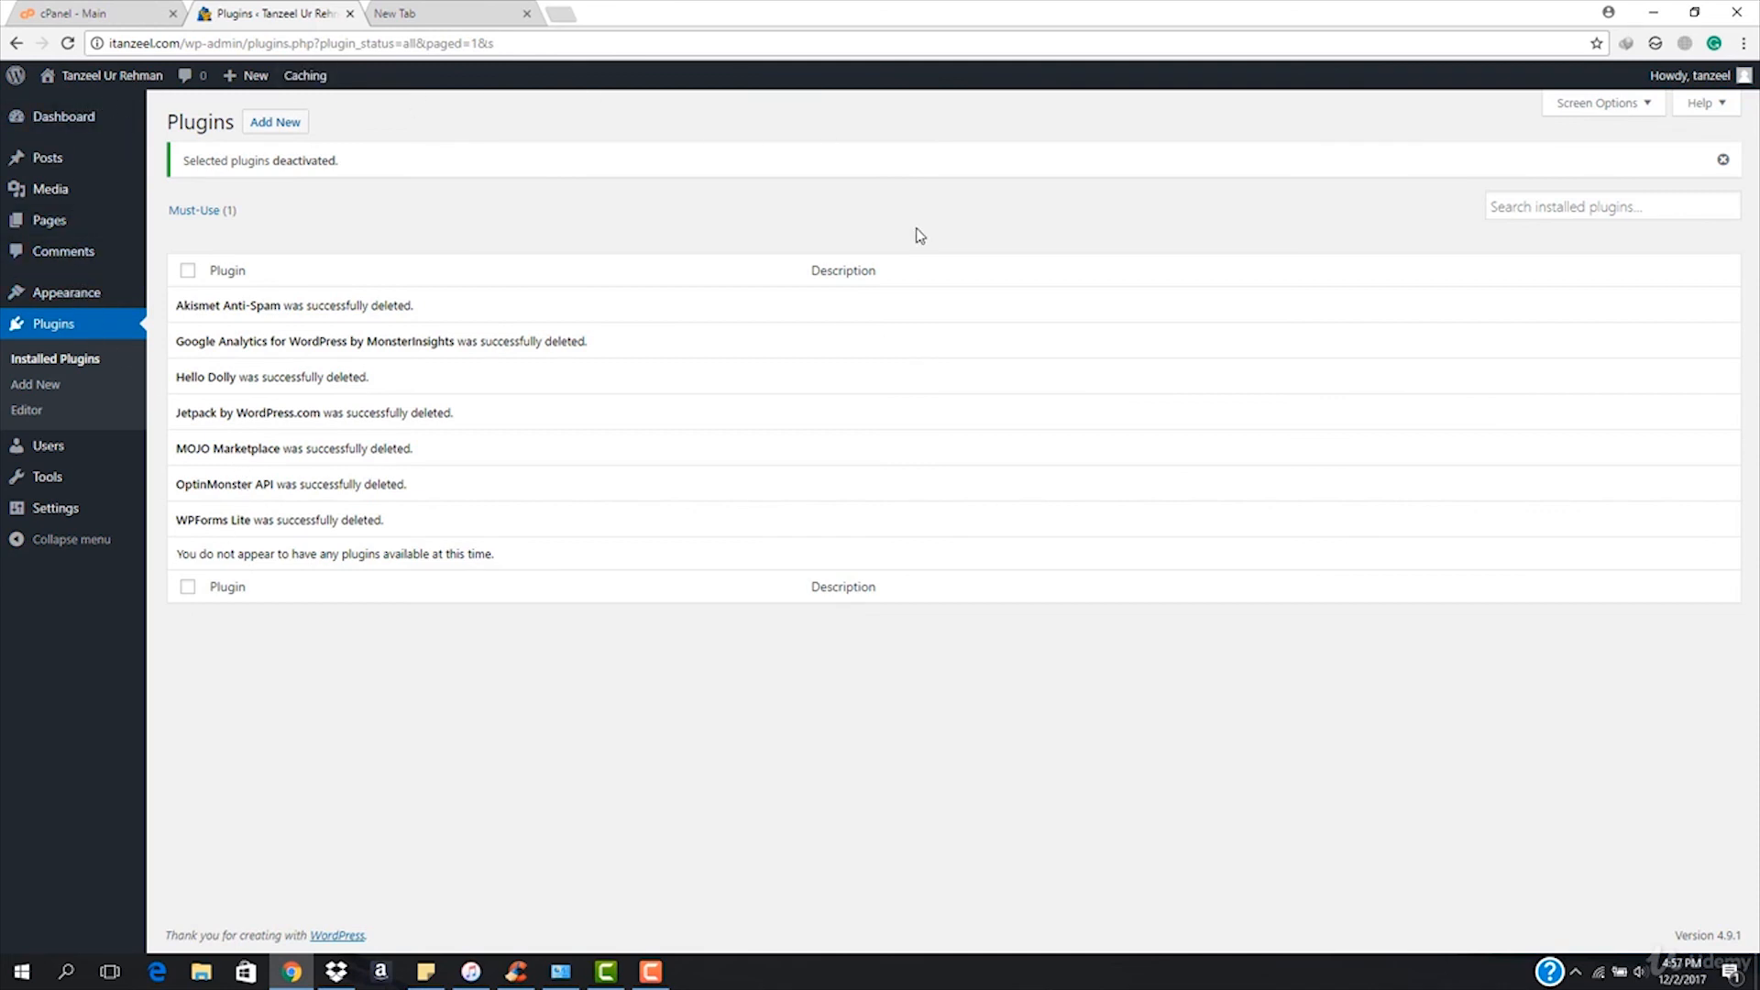
# Open the admin account's Edit My Profile page from the Howdy menu.
pyautogui.moveTo(87, 123)
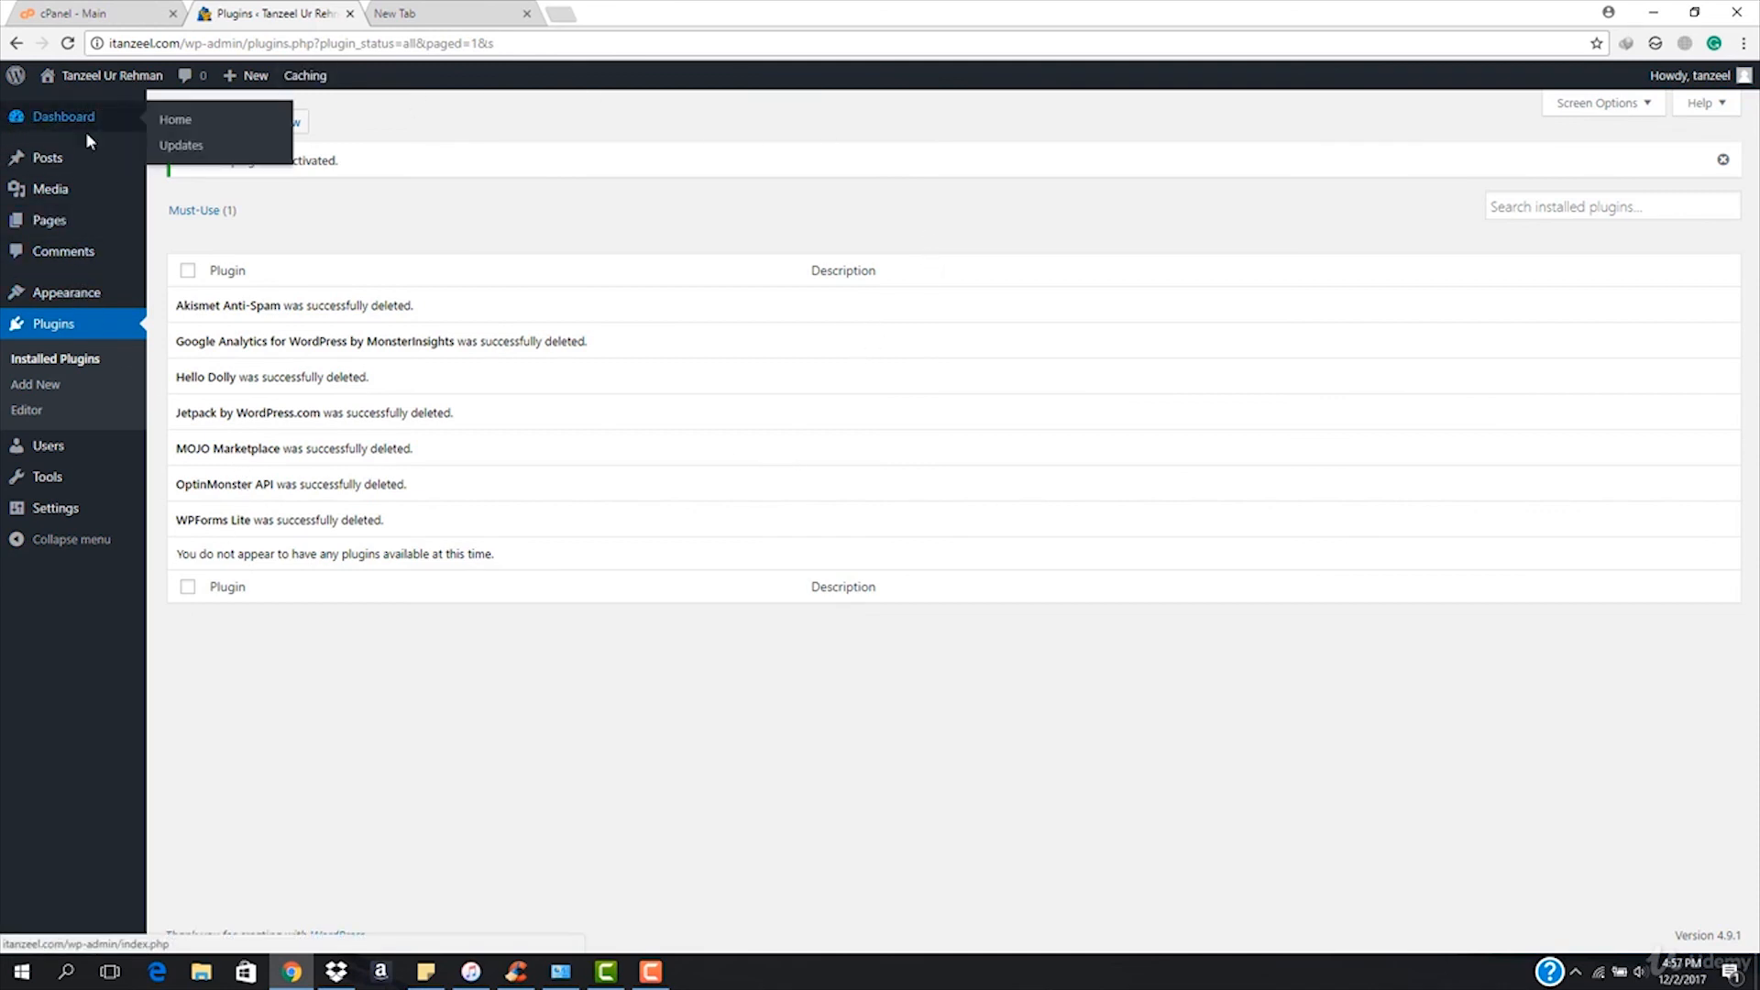
pyautogui.click(175, 123)
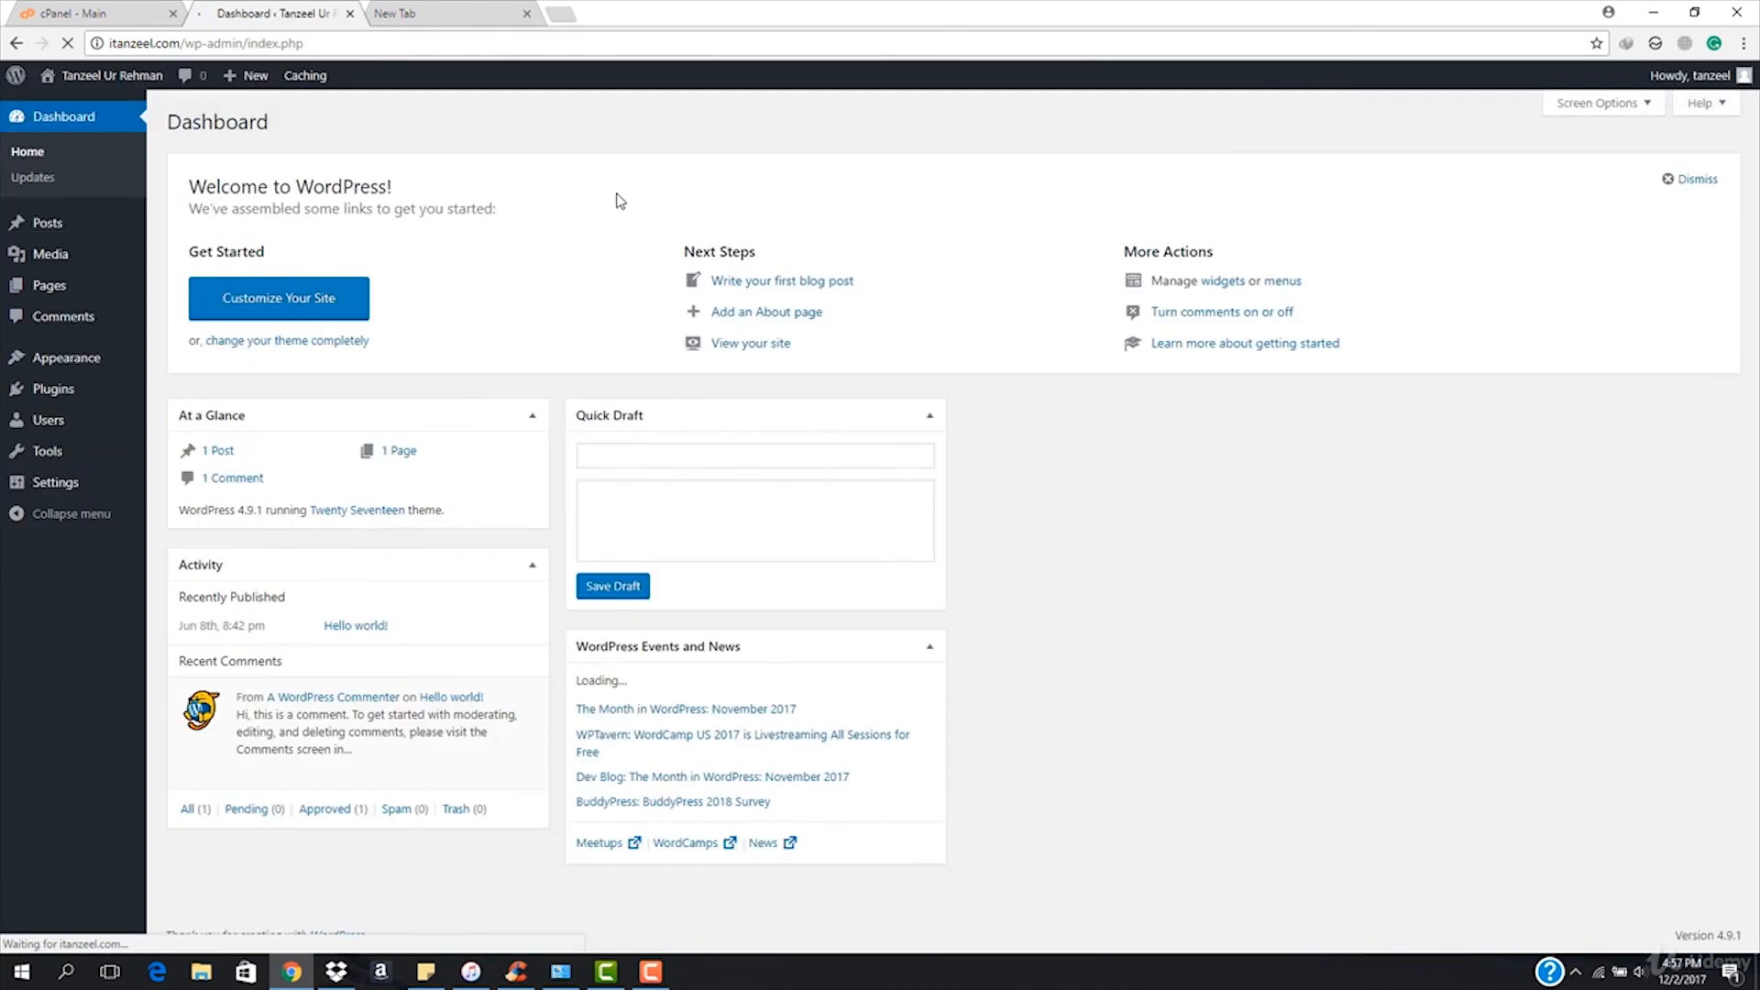
pyautogui.moveTo(1680, 70)
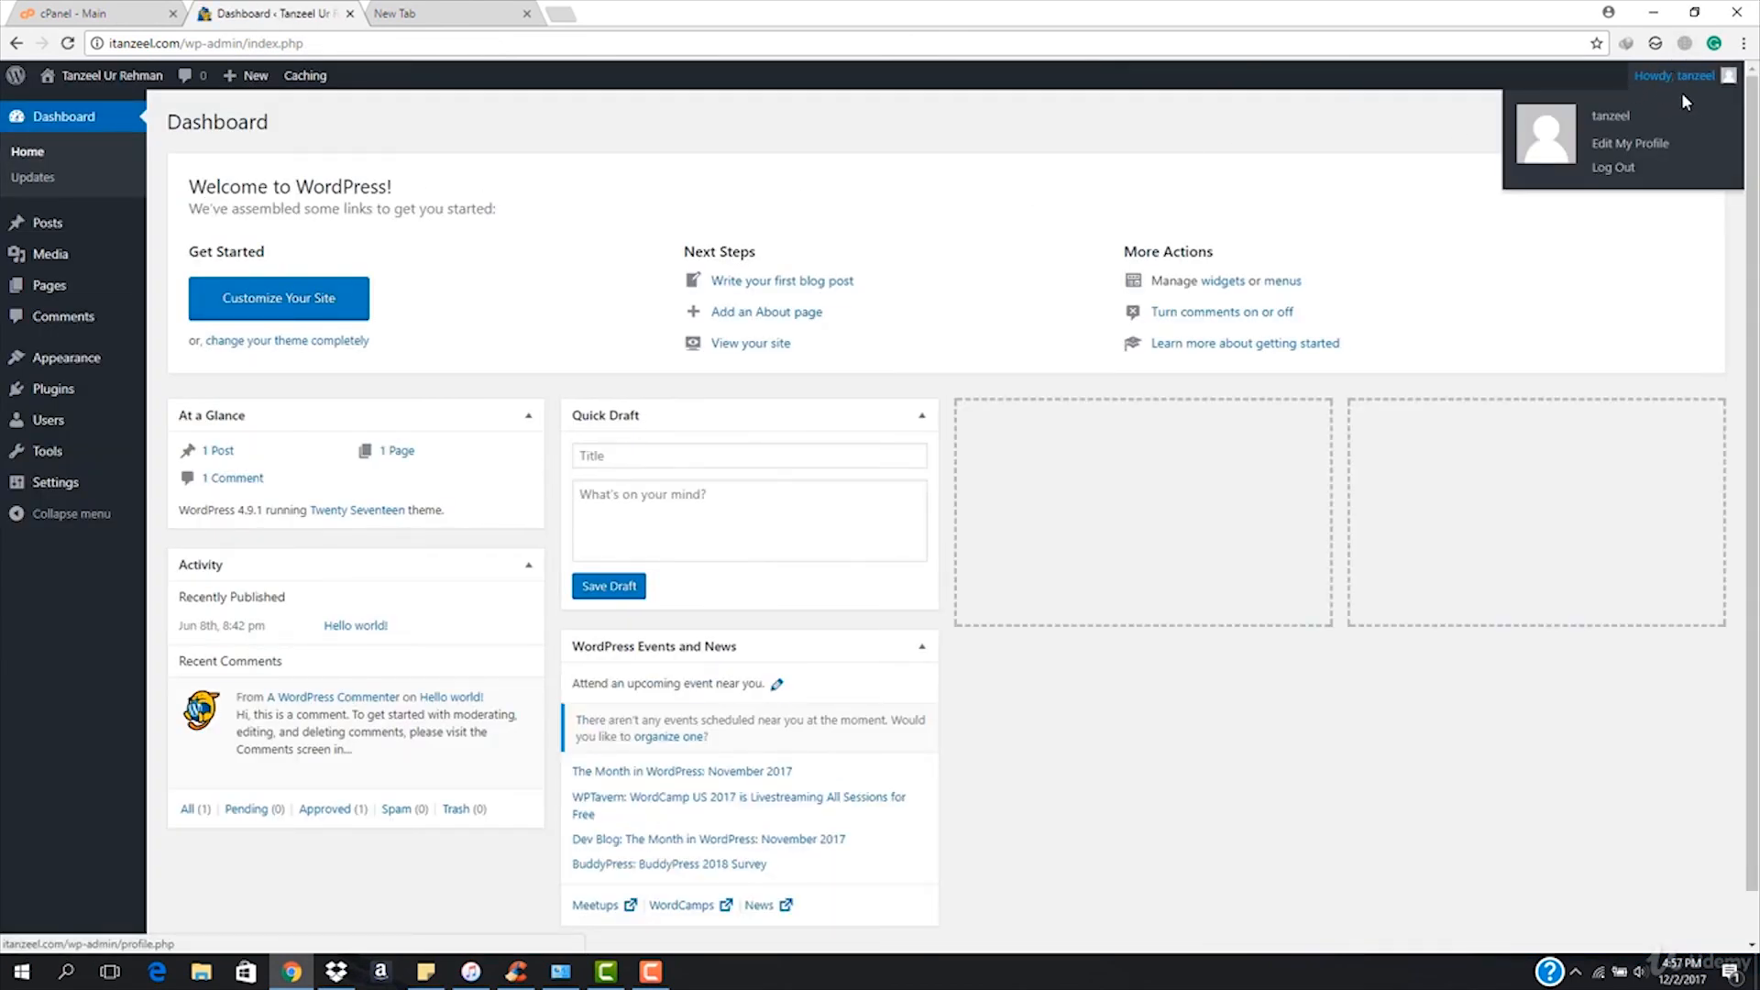
pyautogui.click(1632, 144)
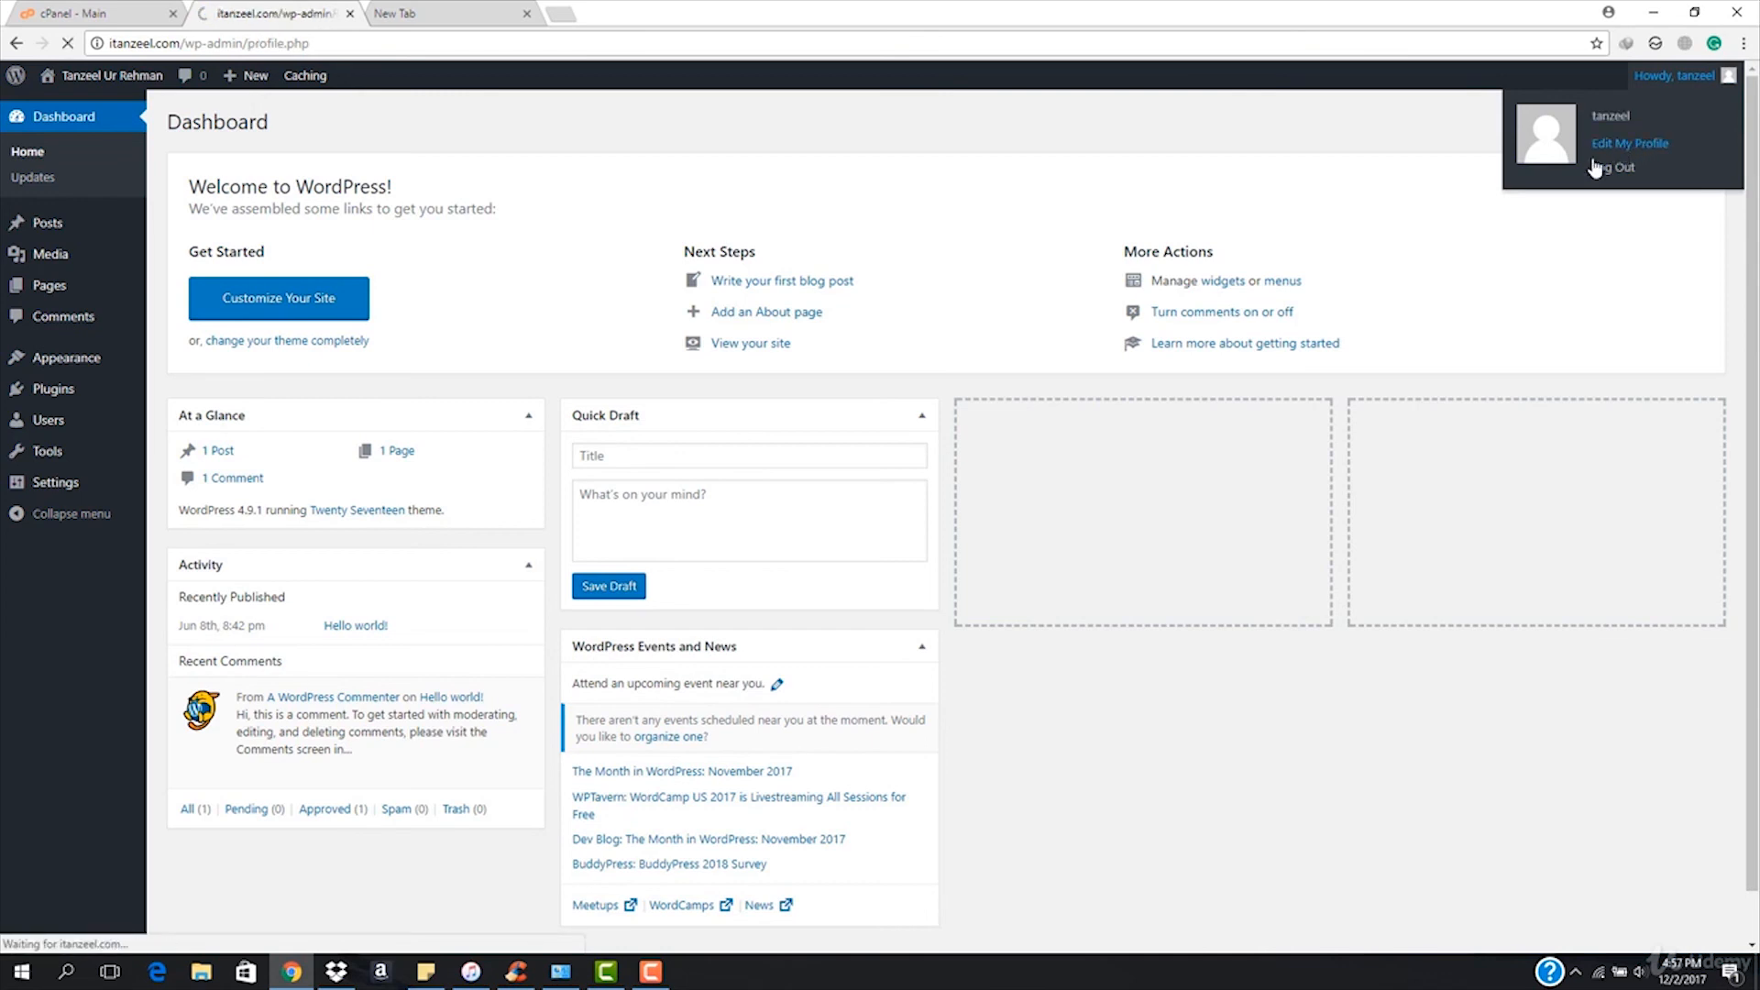
pyautogui.scroll(-4, 642, 513)
pyautogui.scroll(-4, 620, 541)
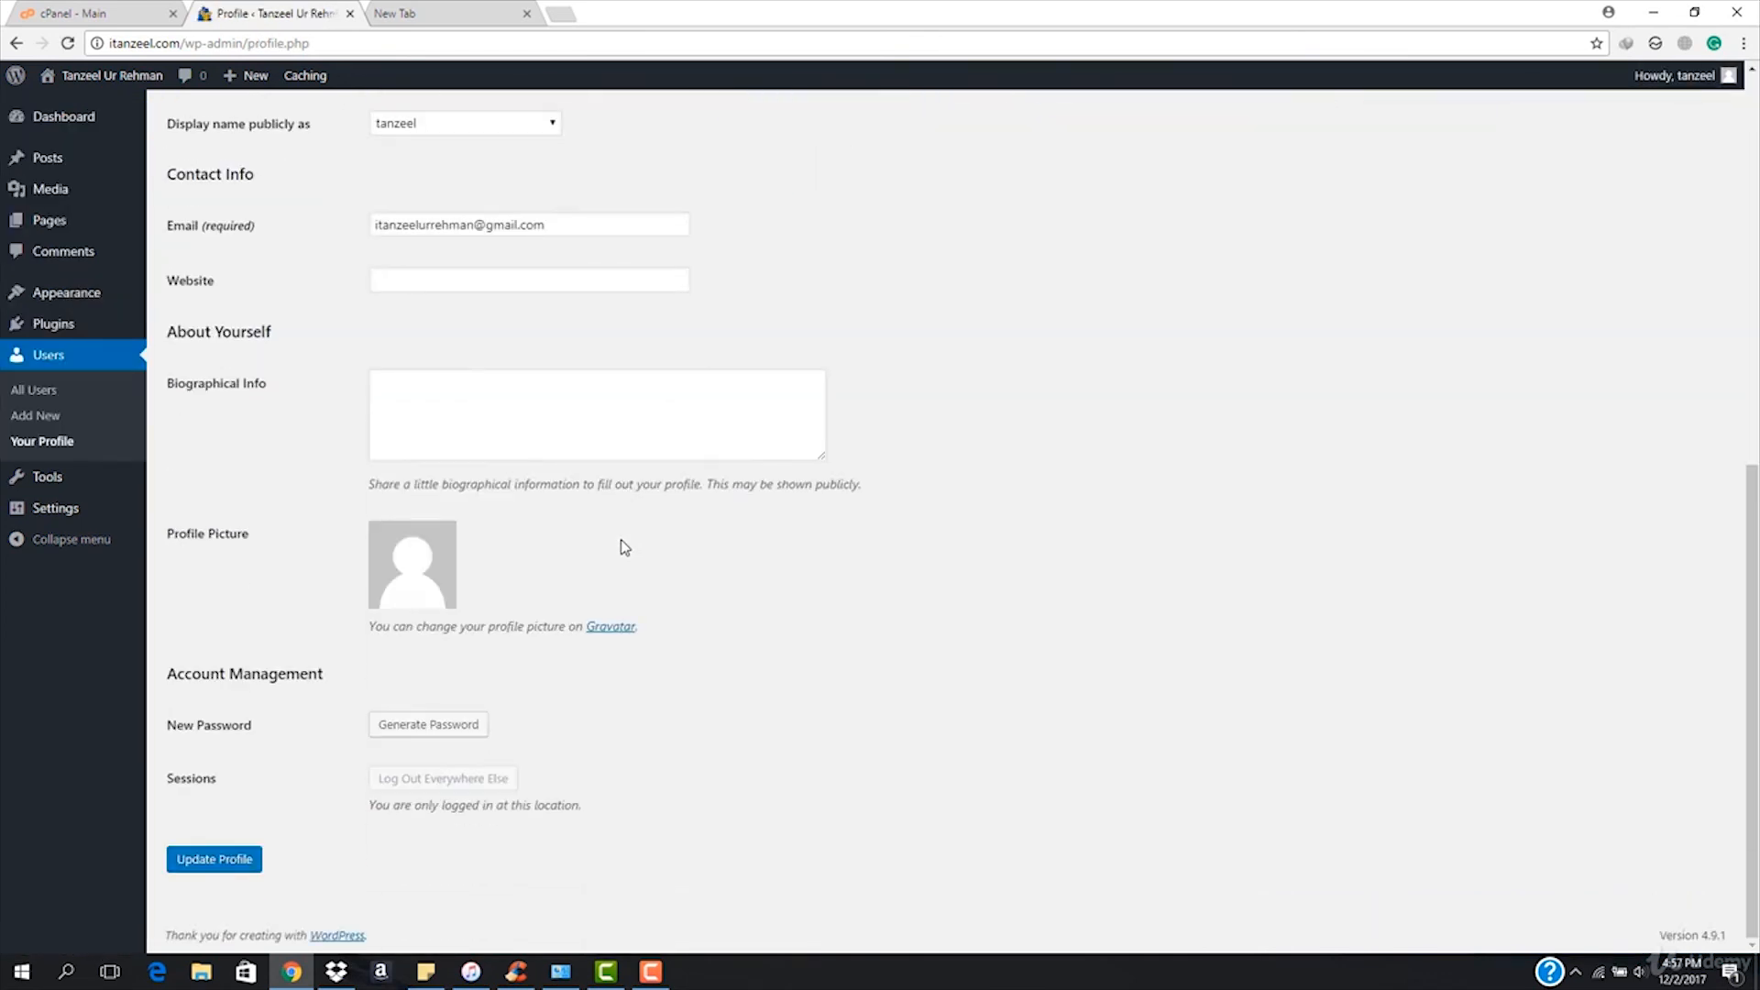
# Replace the generated password with a new admin password and save with Update Profile.
pyautogui.click(415, 727)
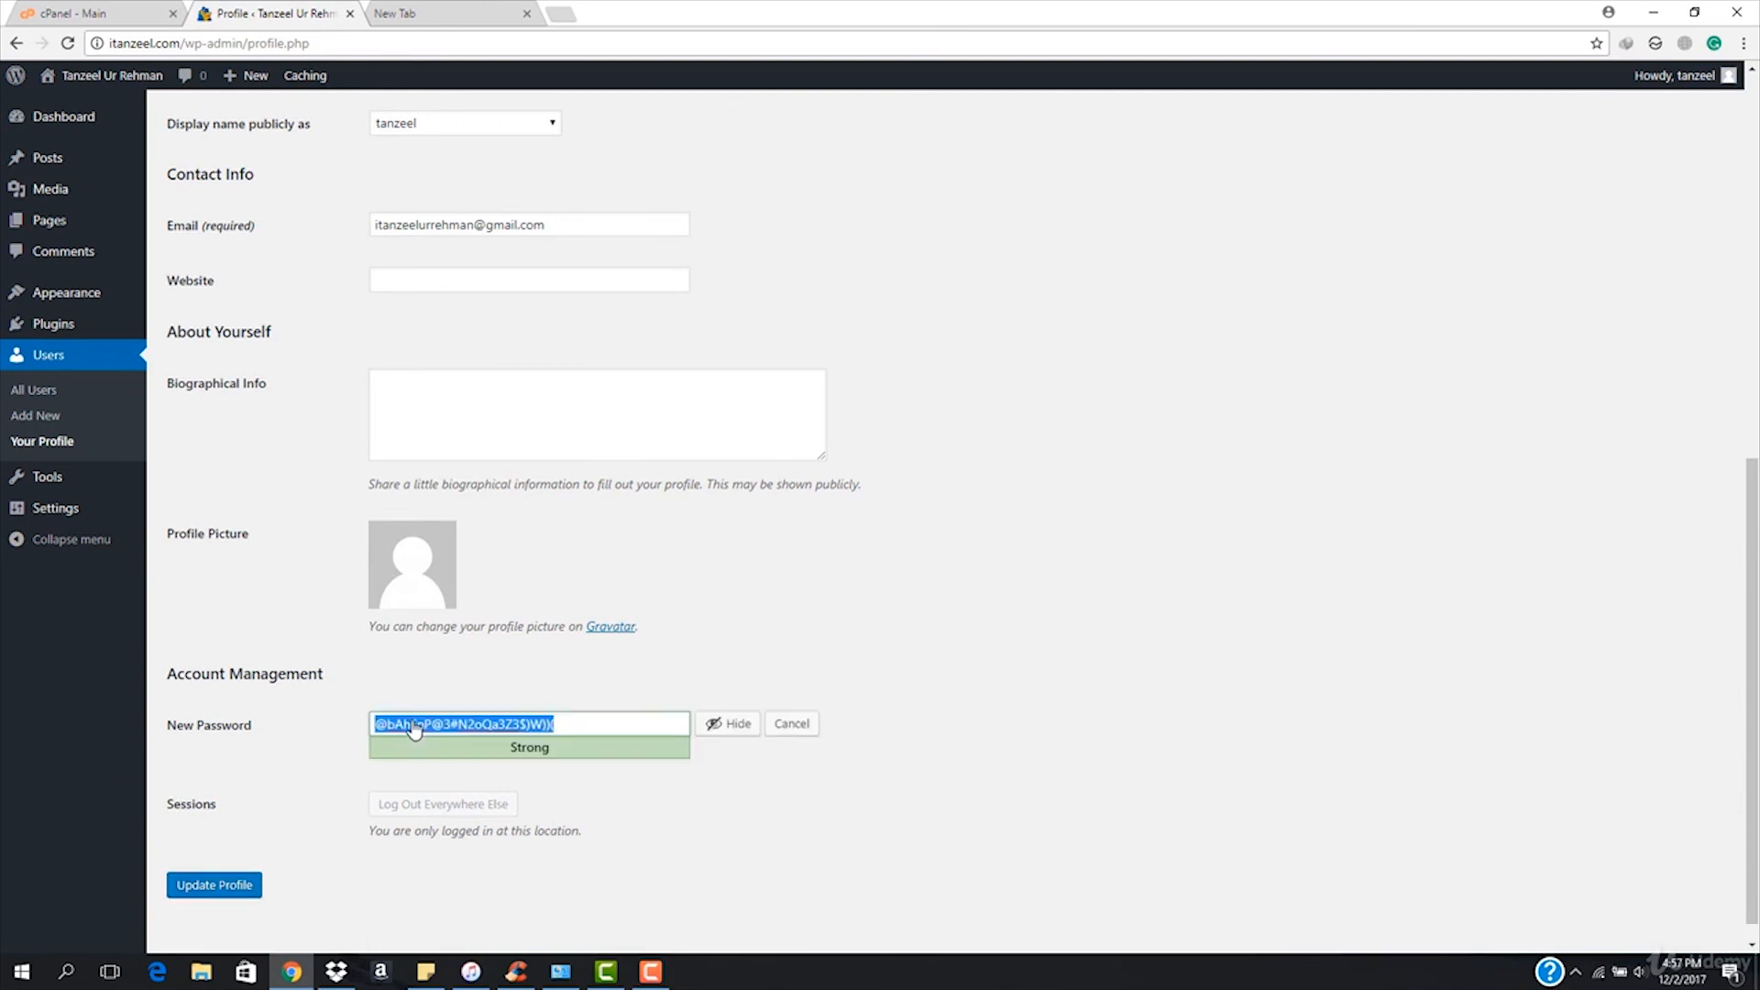
pyautogui.click(724, 724)
pyautogui.write('a')
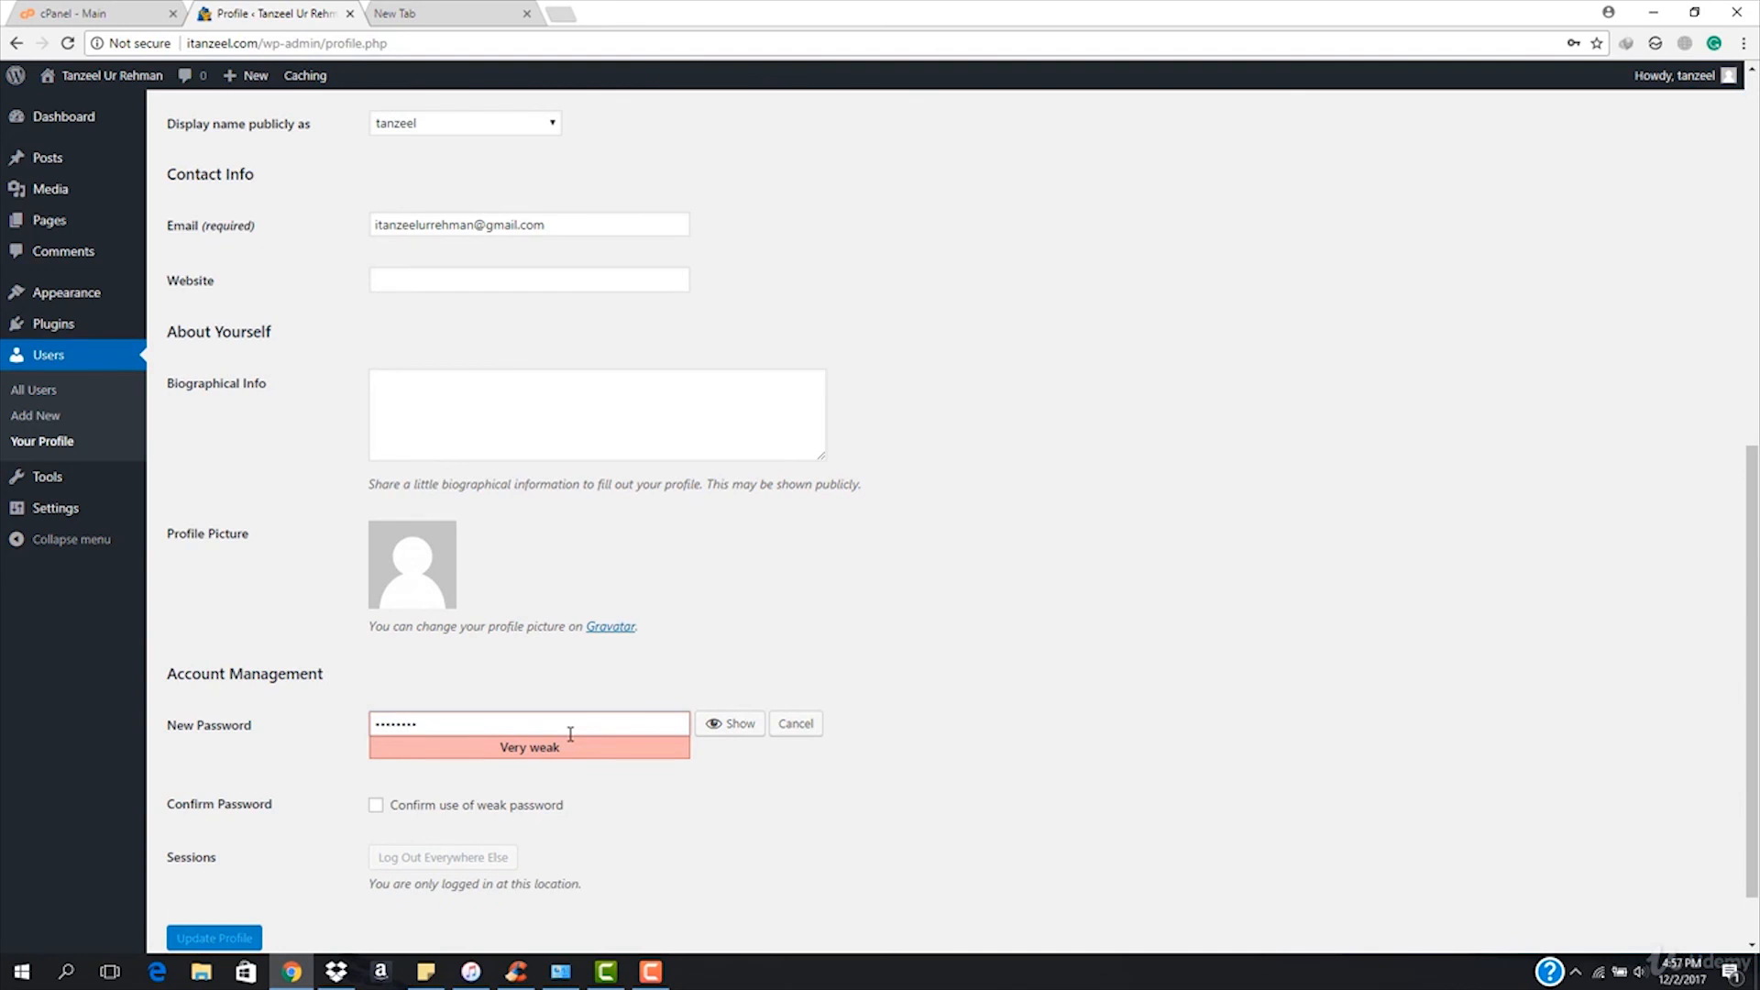
pyautogui.write('1')
pyautogui.scroll(-1, 518, 761)
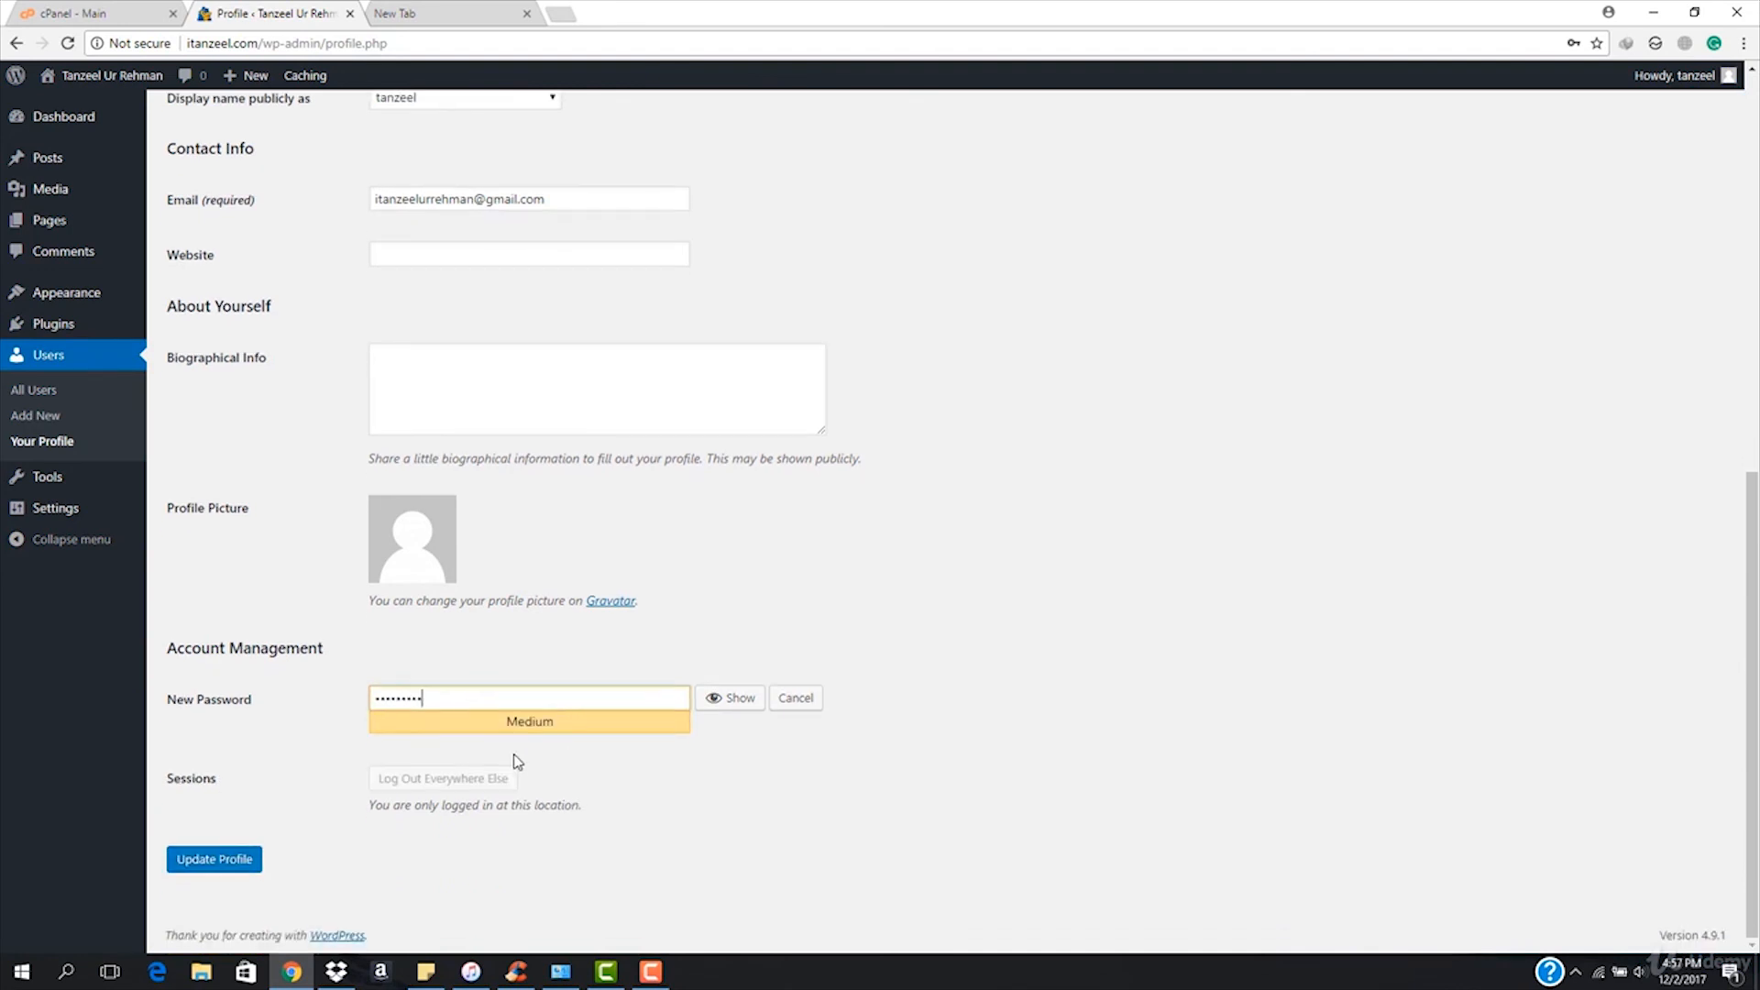
pyautogui.click(197, 862)
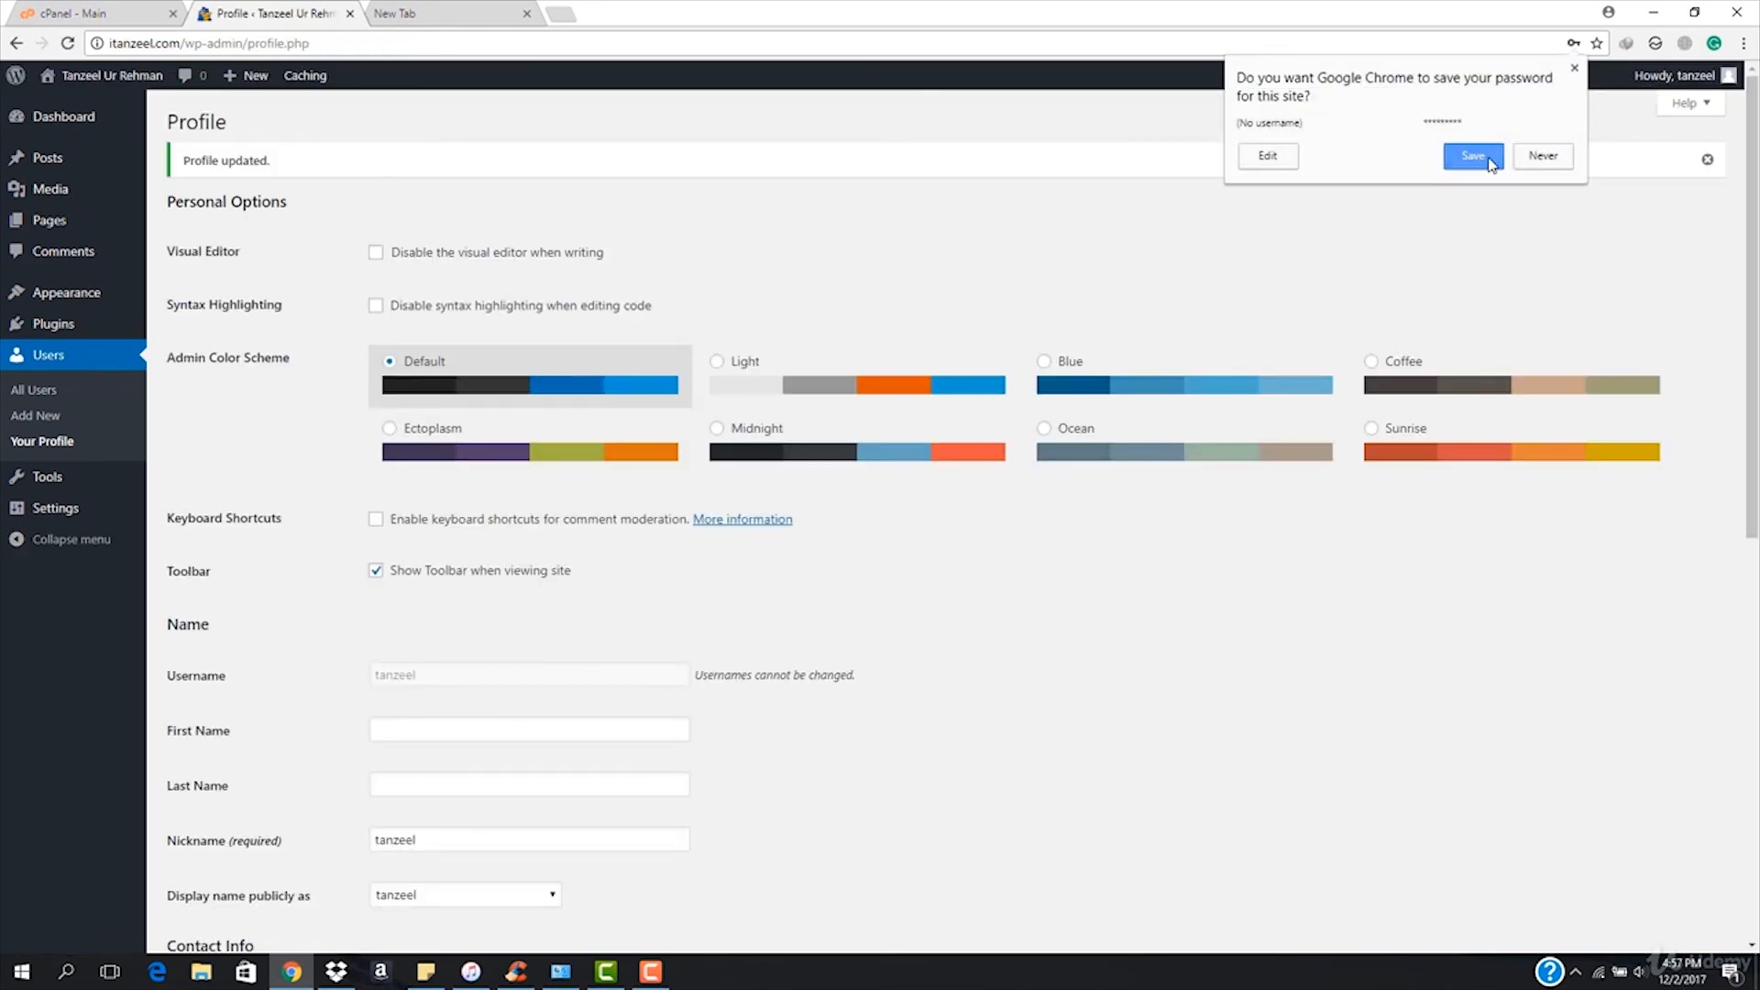
# Save the new password in Chrome, then view the live itanzeel.com front page via Visit Site.
pyautogui.click(1160, 194)
pyautogui.moveTo(108, 78)
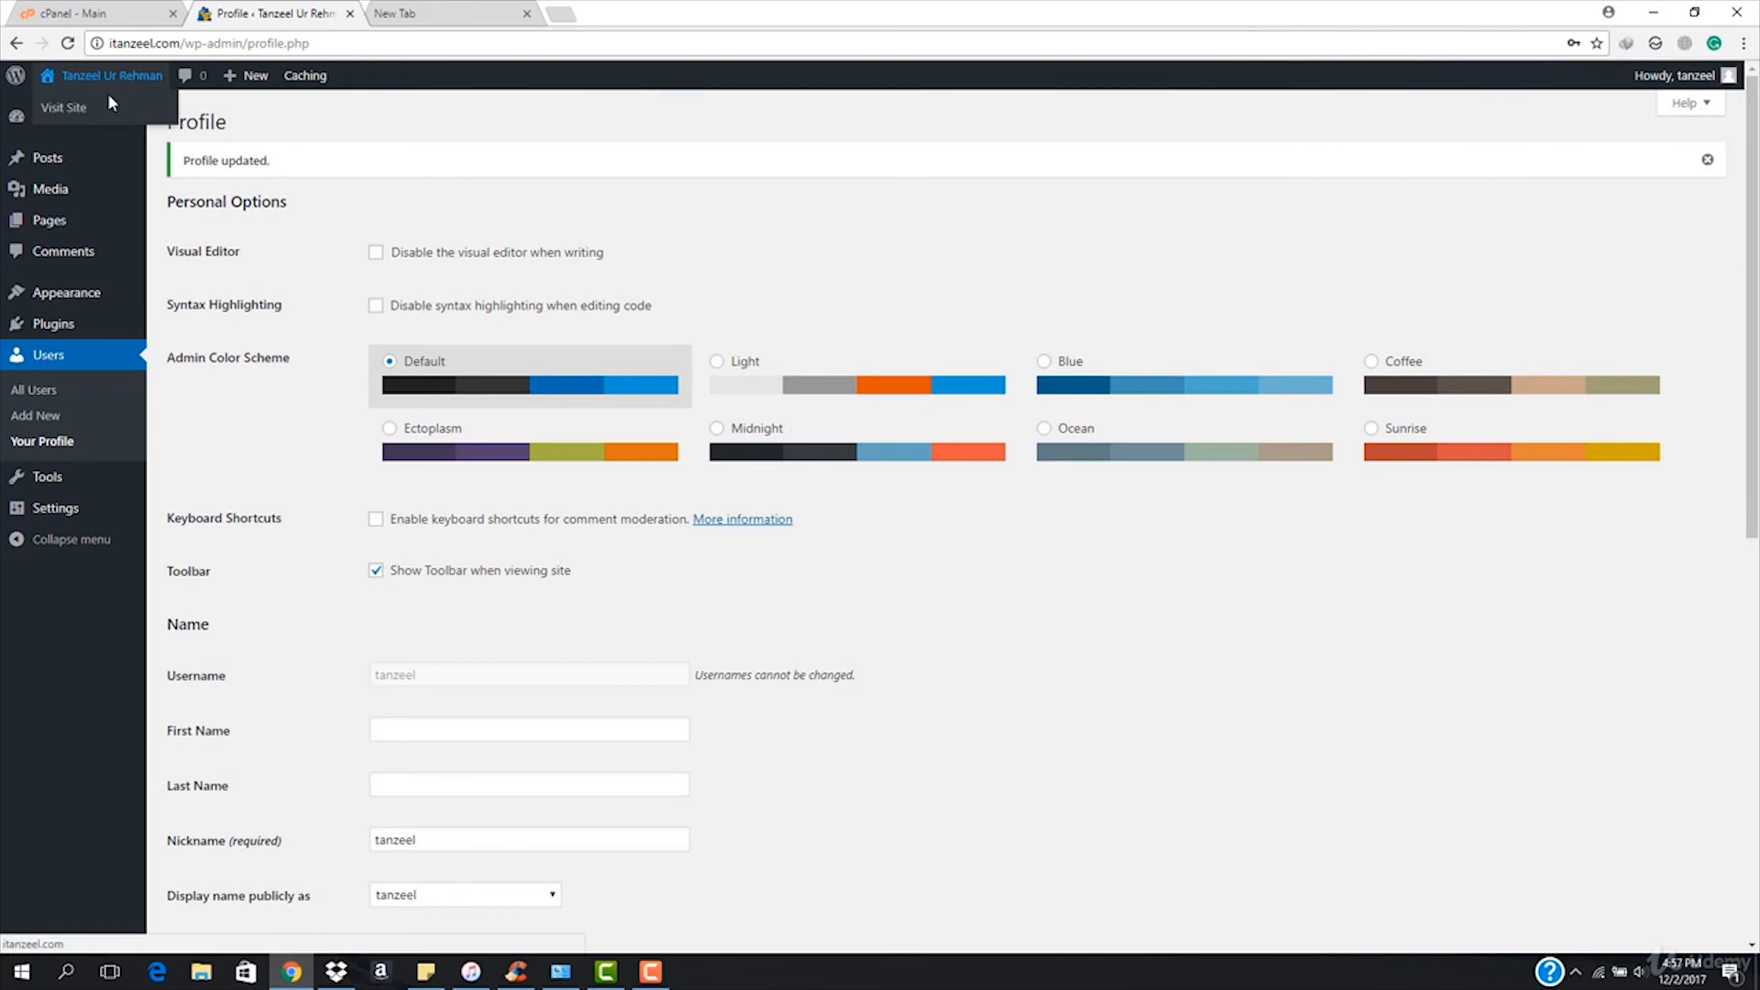
pyautogui.scroll(-8, 676, 452)
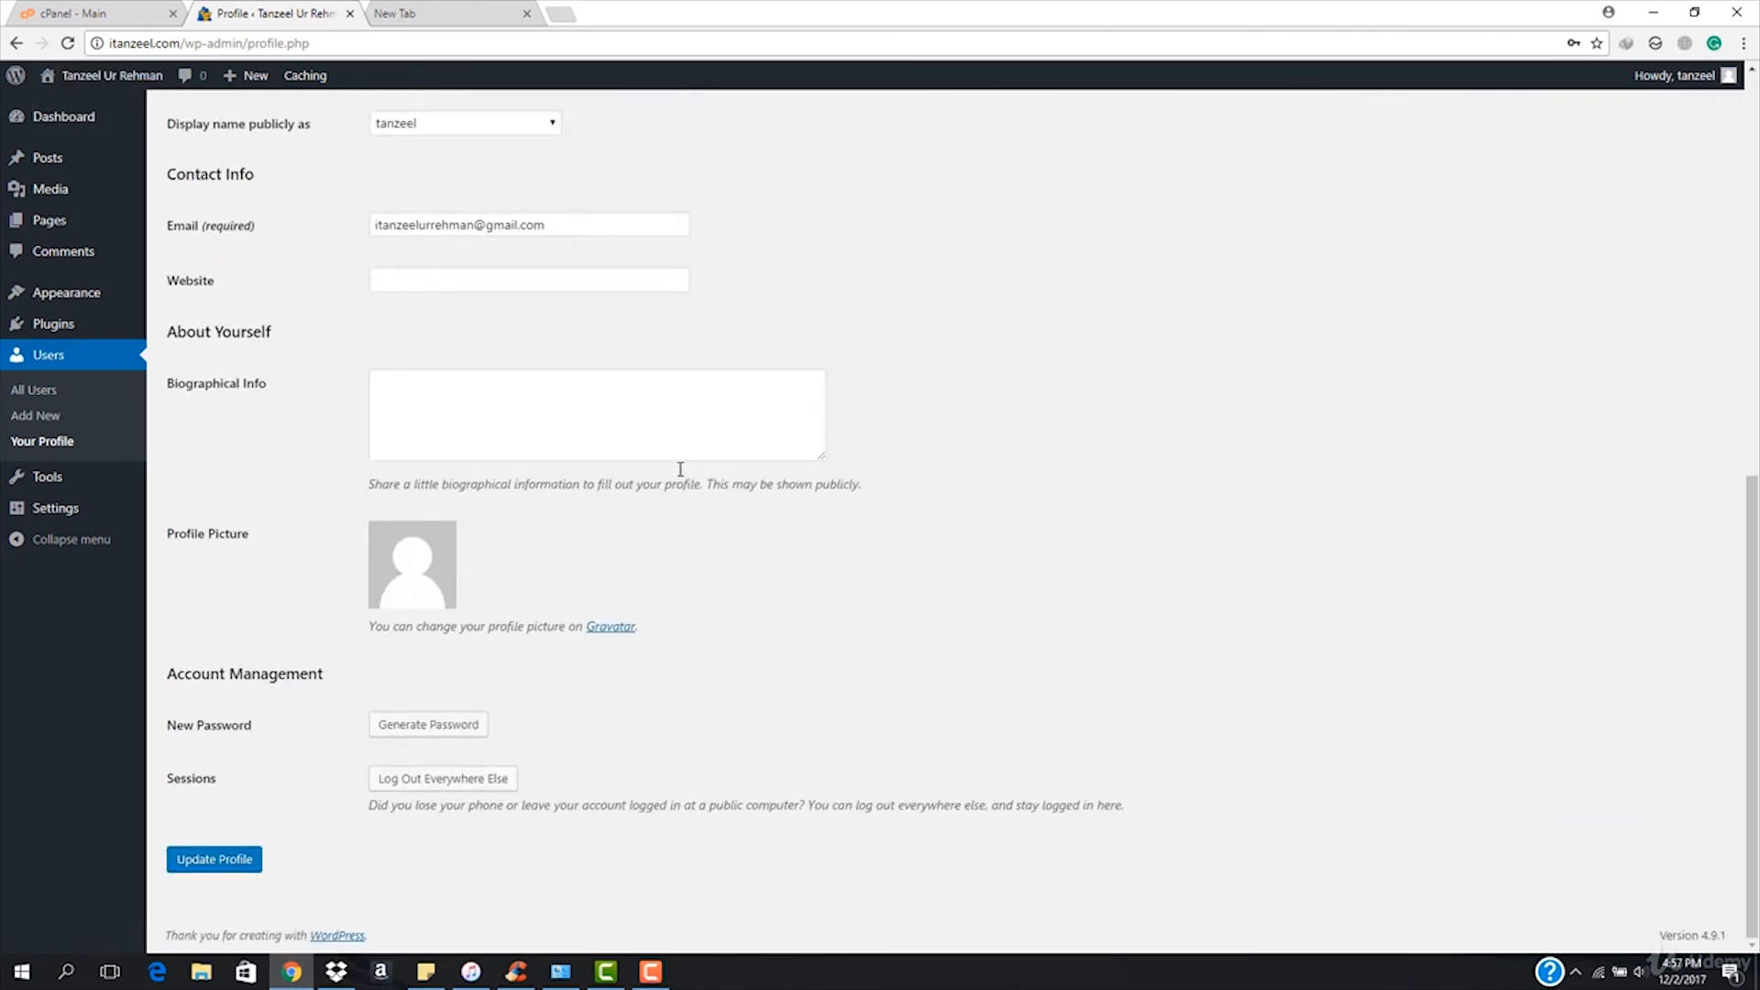
pyautogui.scroll(10, 709, 585)
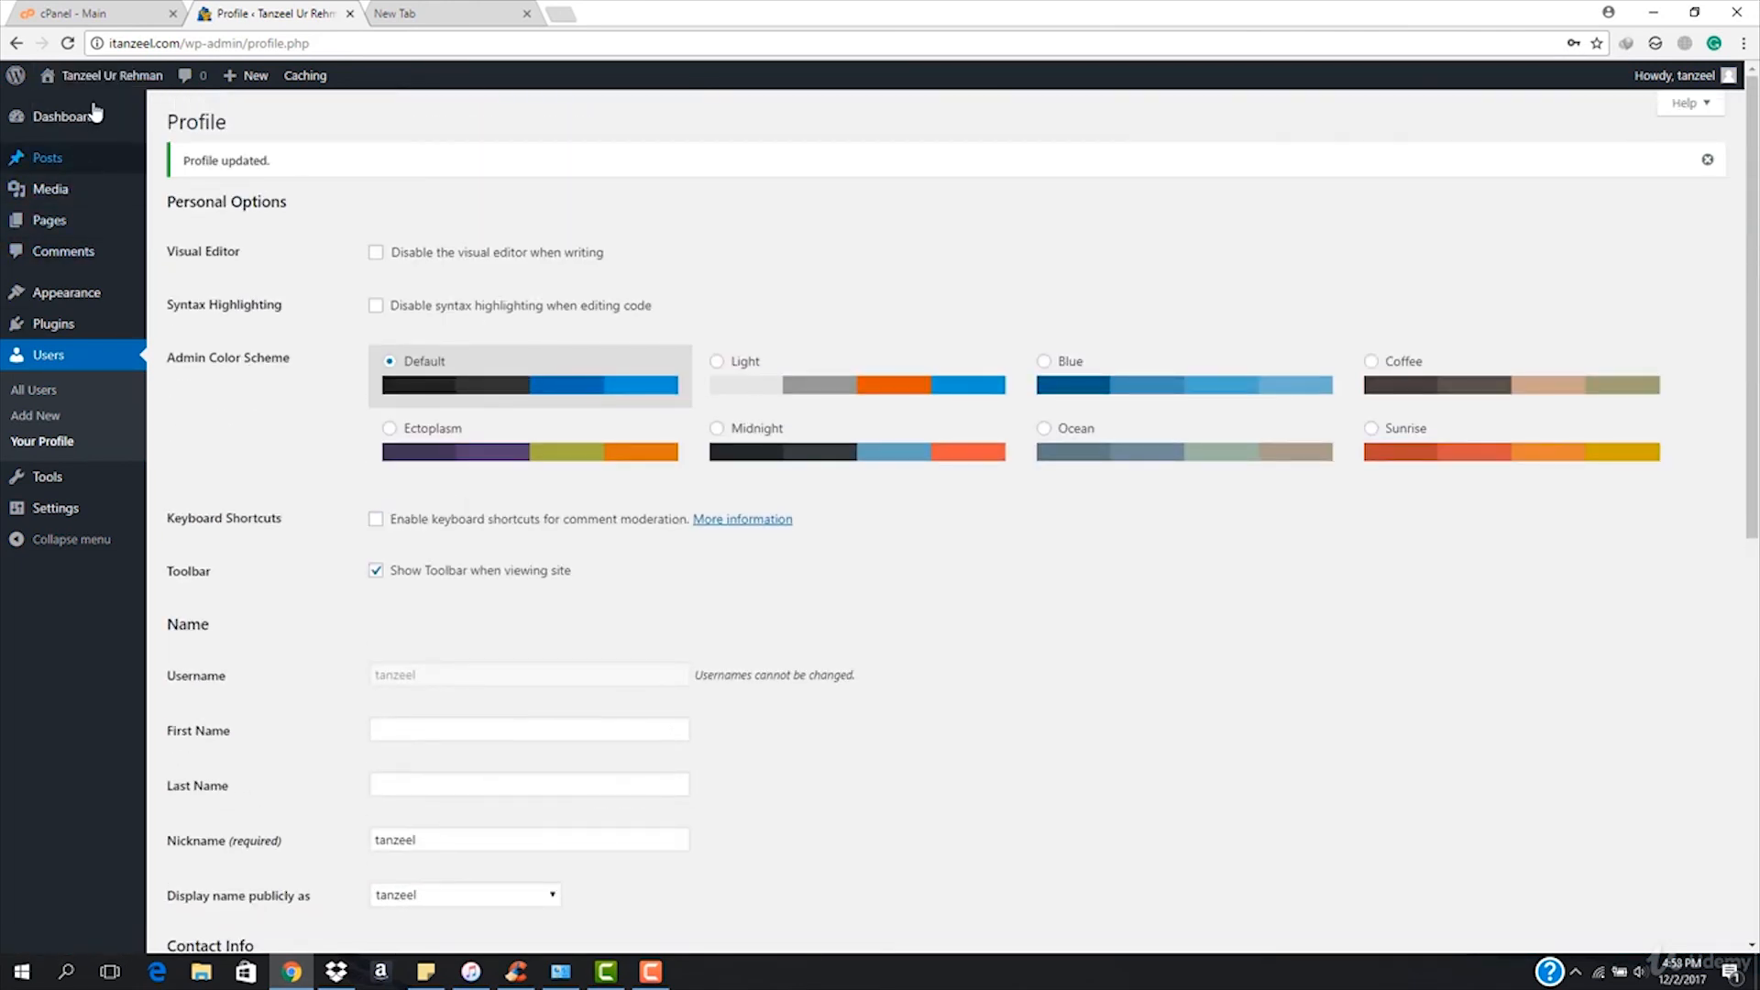
pyautogui.click(69, 108)
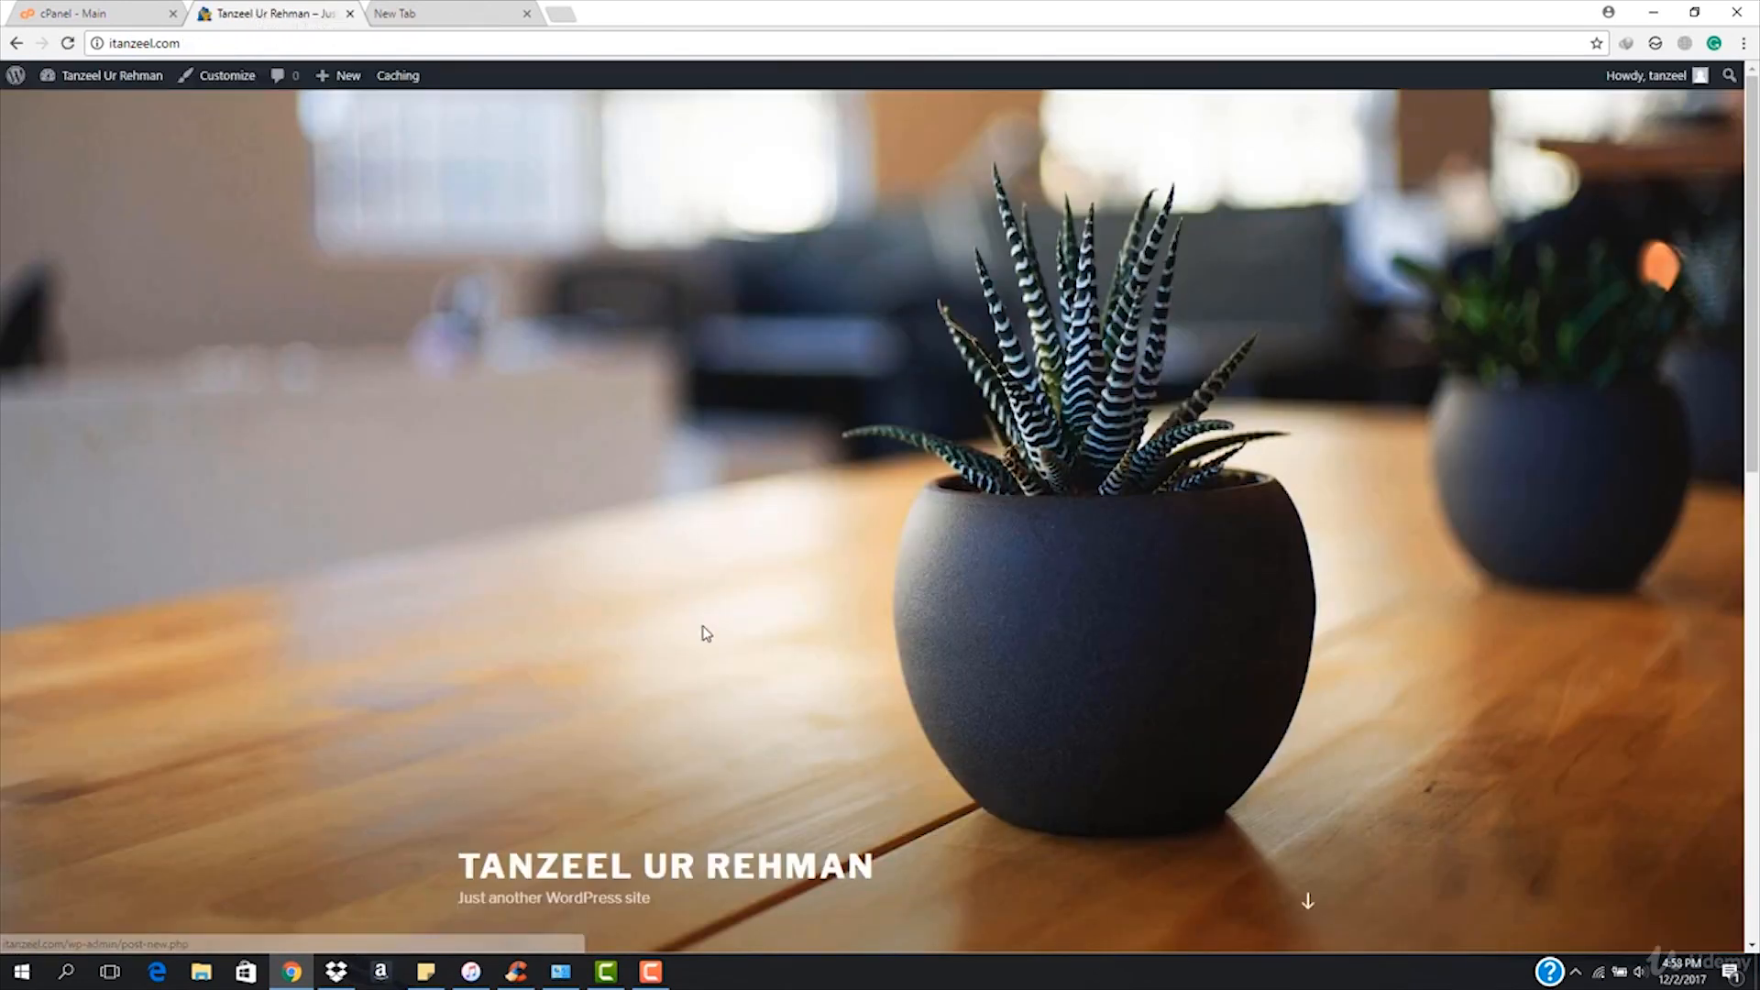
pyautogui.scroll(-4, 720, 644)
pyautogui.scroll(-7, 720, 645)
pyautogui.scroll(11, 720, 646)
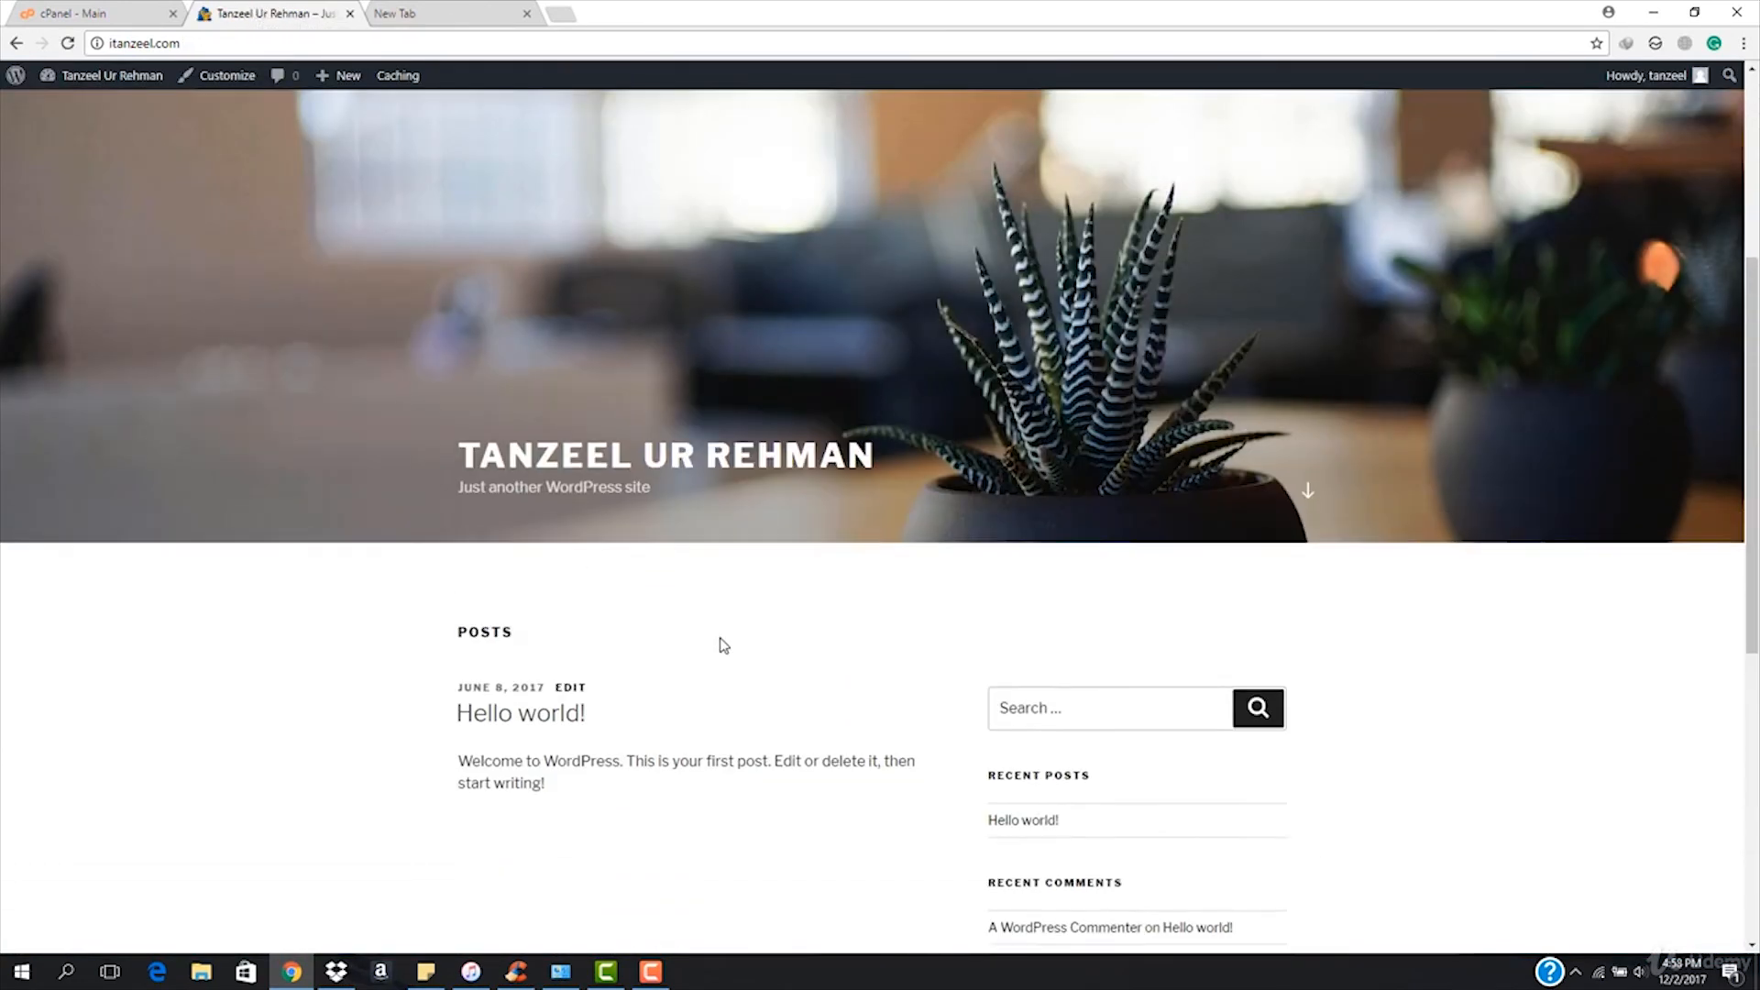